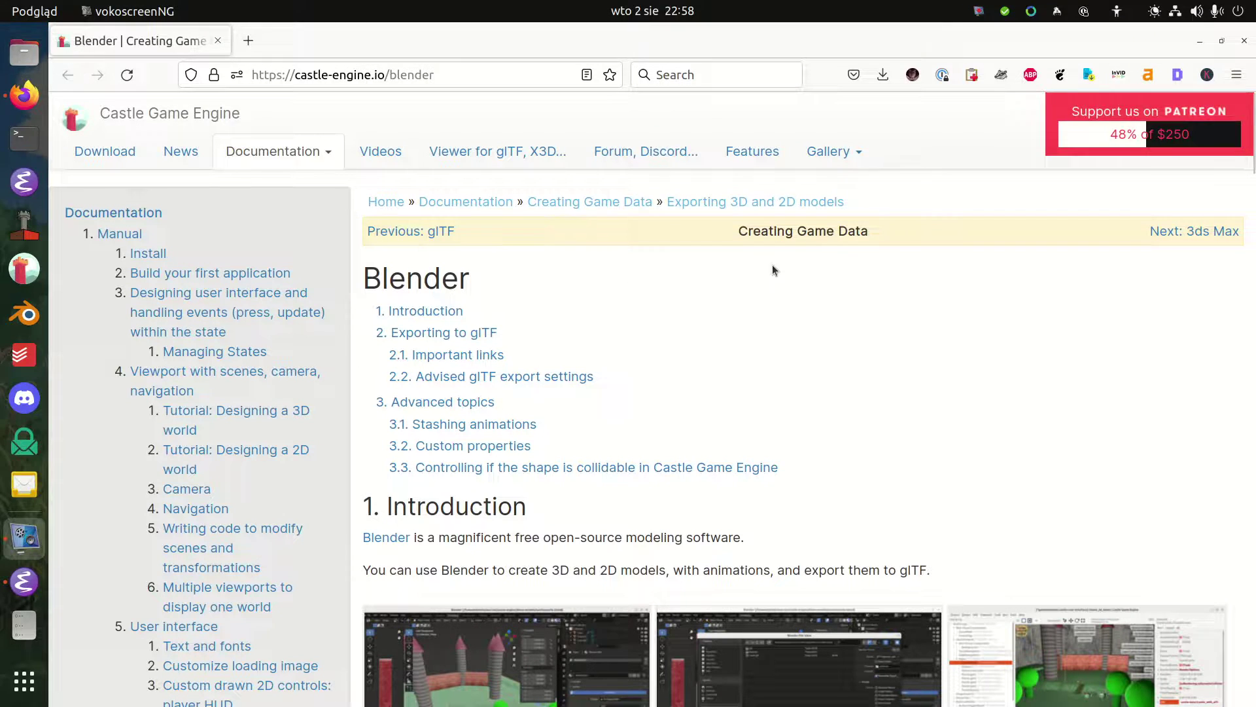
Open the Blender documentation of the glTF exporter from the Castle Game Engine page's important links in a new tab
{"action": "left_click", "coordinate": [393, 74]}
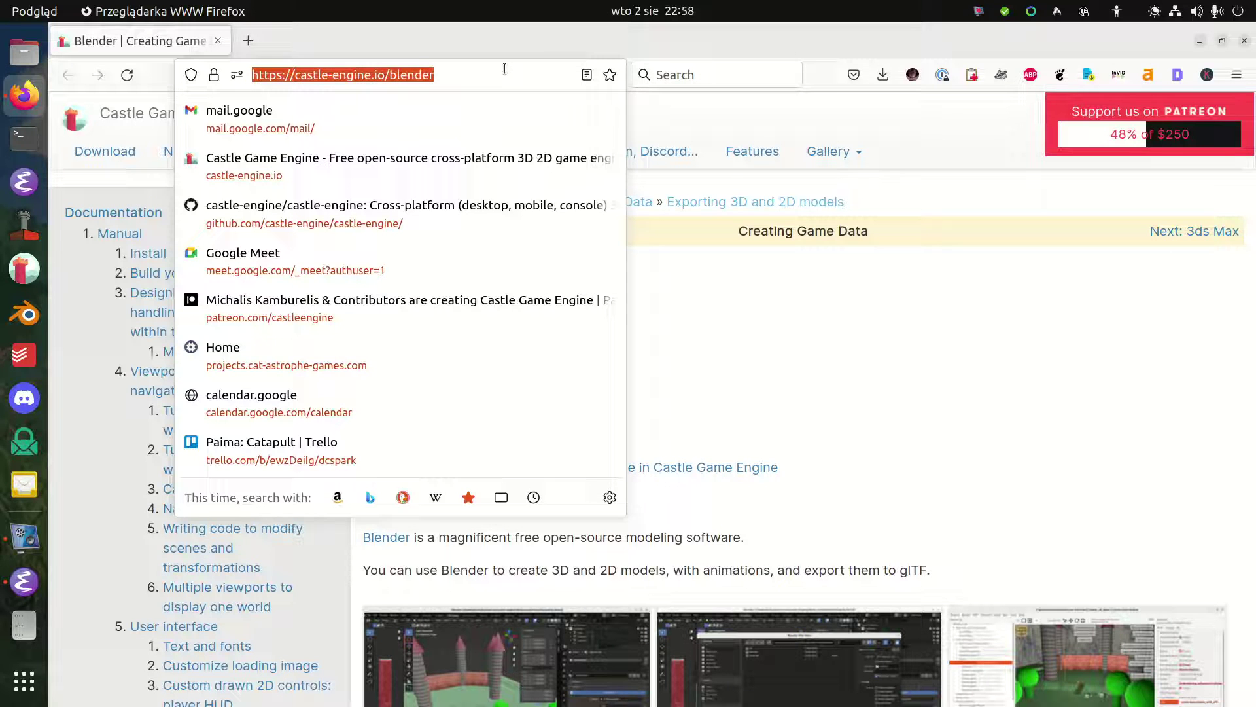
{"action": "left_click", "coordinate": [875, 348]}
{"action": "scroll", "coordinate": [876, 367], "scroll_direction": "down", "scroll_amount": 8}
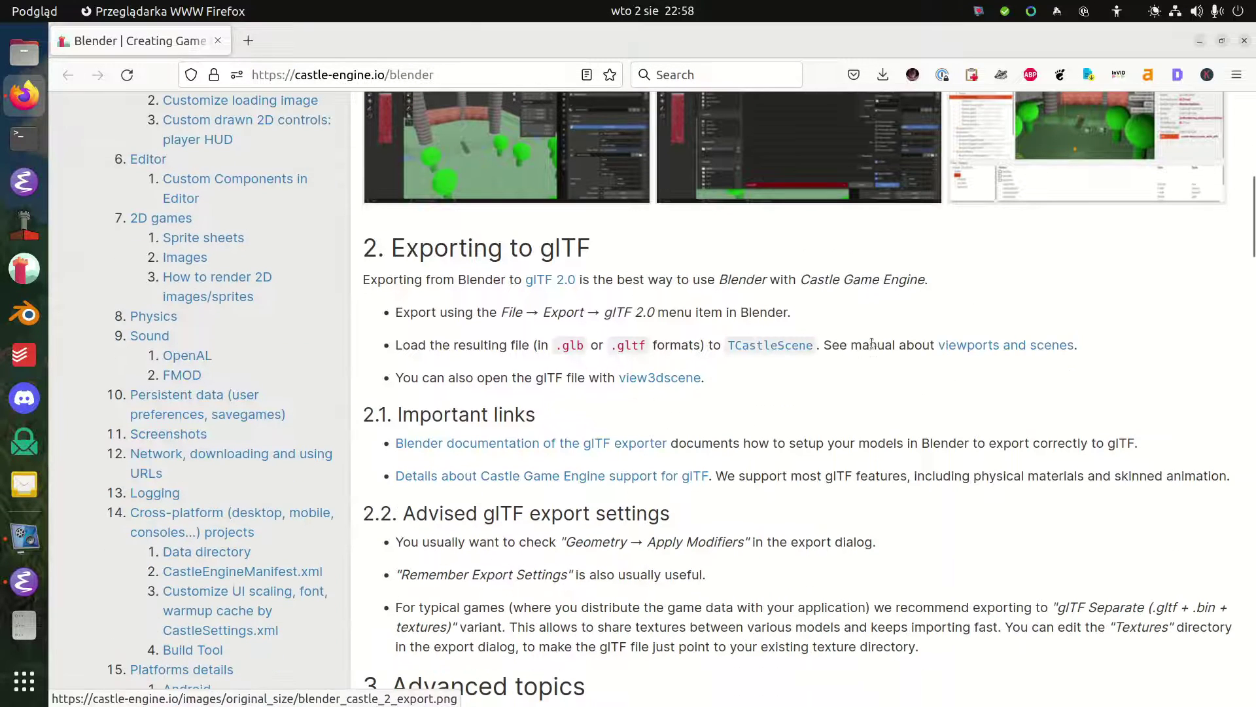
{"action": "middle_click", "coordinate": [630, 446]}
{"action": "key", "text": "ctrl+Tab"}
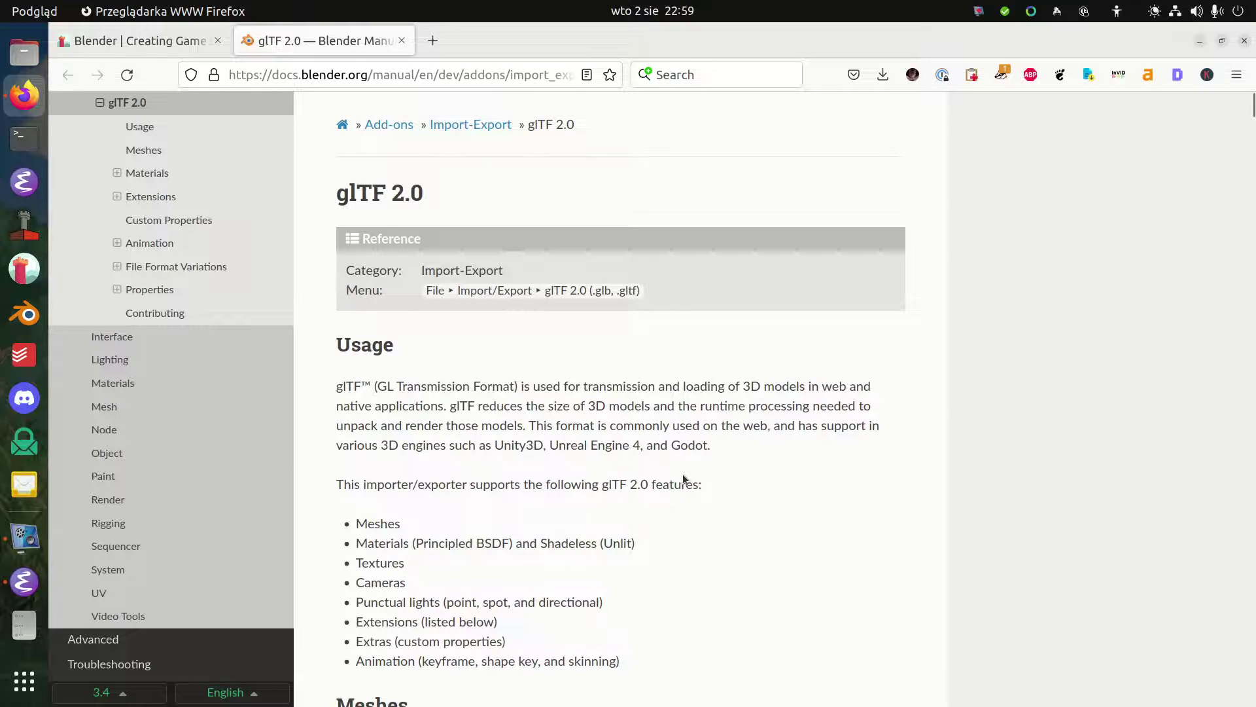
Find the Normal Map section in the glTF 2.0 manual by searching for "normal map" and read its node setup instructions
{"action": "scroll", "coordinate": [677, 478], "scroll_direction": "down", "scroll_amount": 5}
{"action": "key", "text": "ctrl+f"}
{"action": "type", "text": "normal map"}
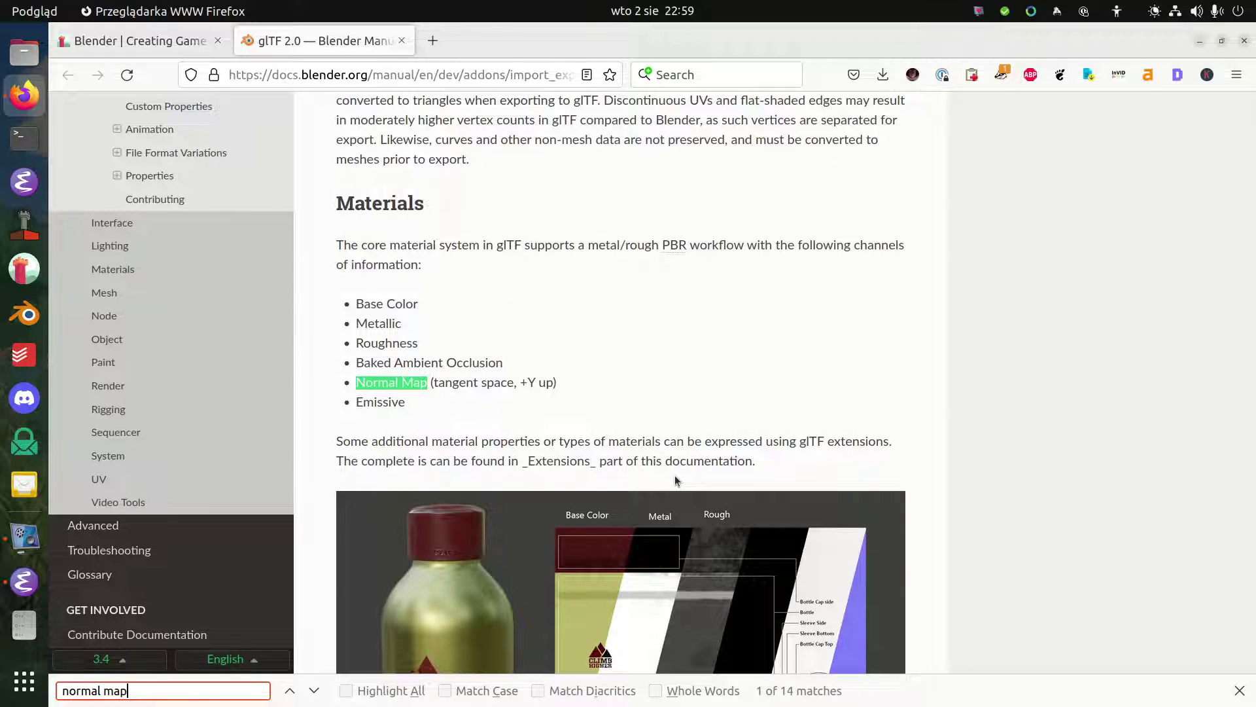
{"action": "key", "text": "Return"}
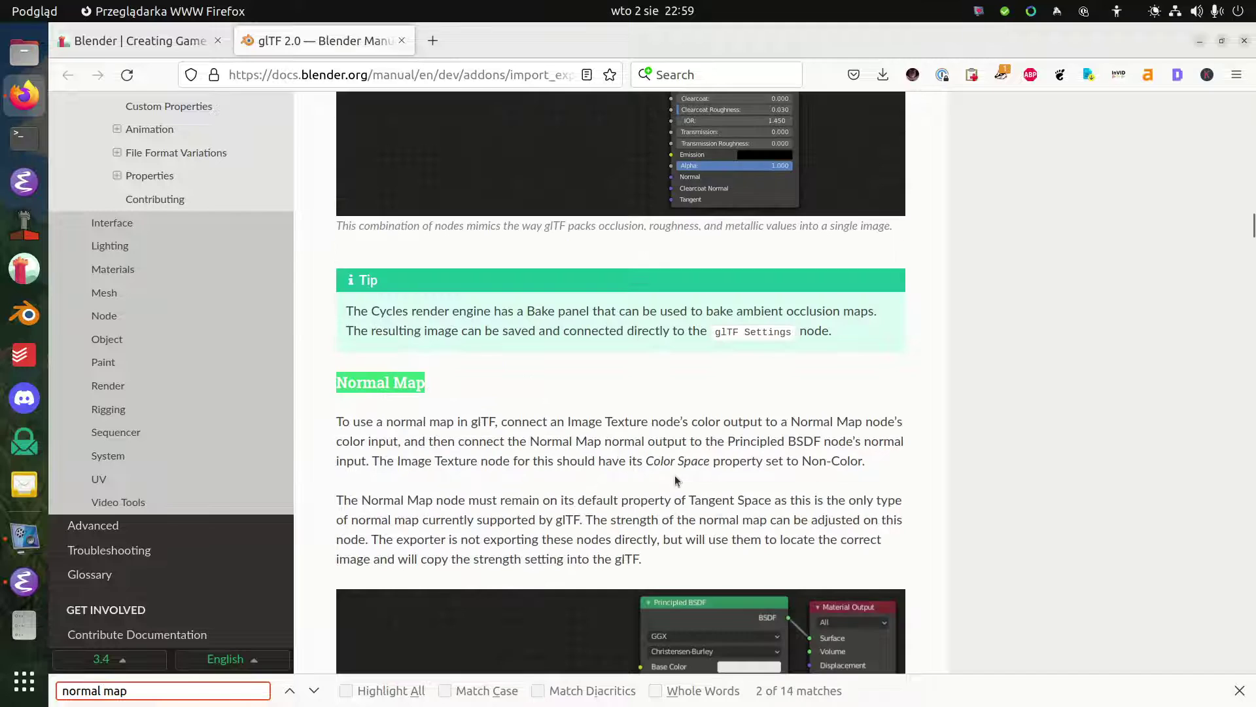
{"action": "scroll", "coordinate": [617, 510], "scroll_direction": "down", "scroll_amount": 3}
{"action": "scroll", "coordinate": [617, 509], "scroll_direction": "down", "scroll_amount": 2}
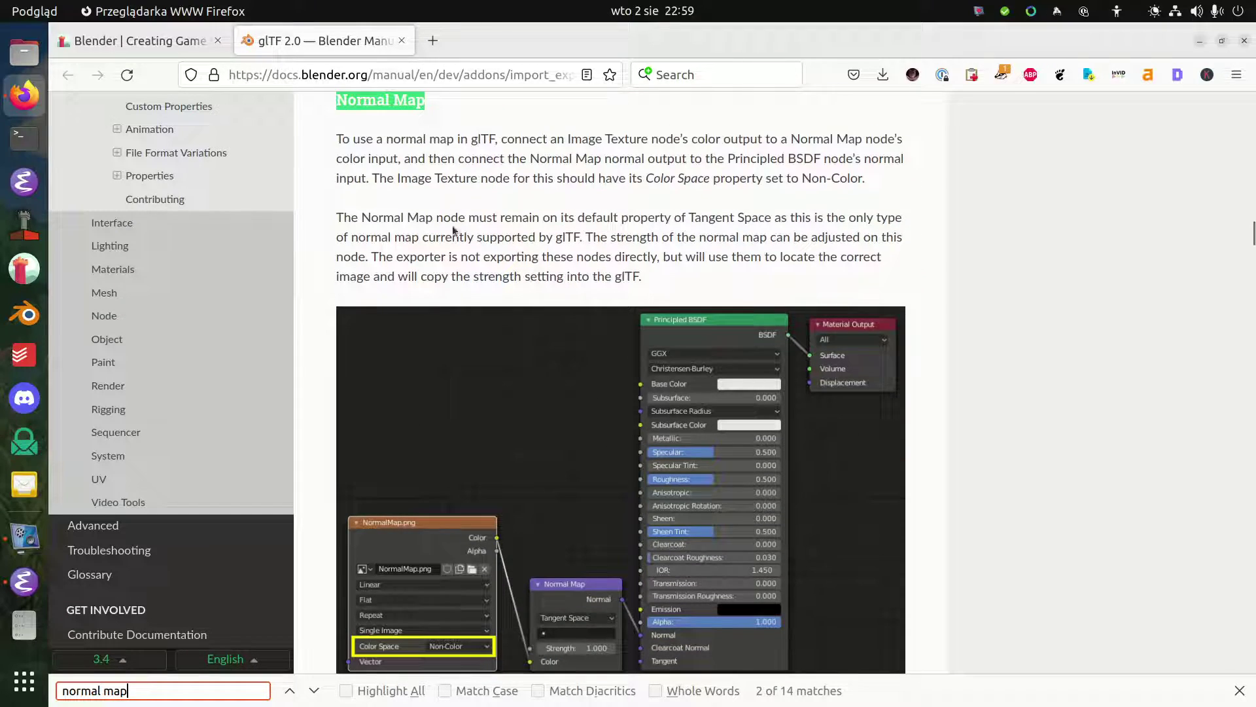
{"action": "left_click", "coordinate": [353, 136]}
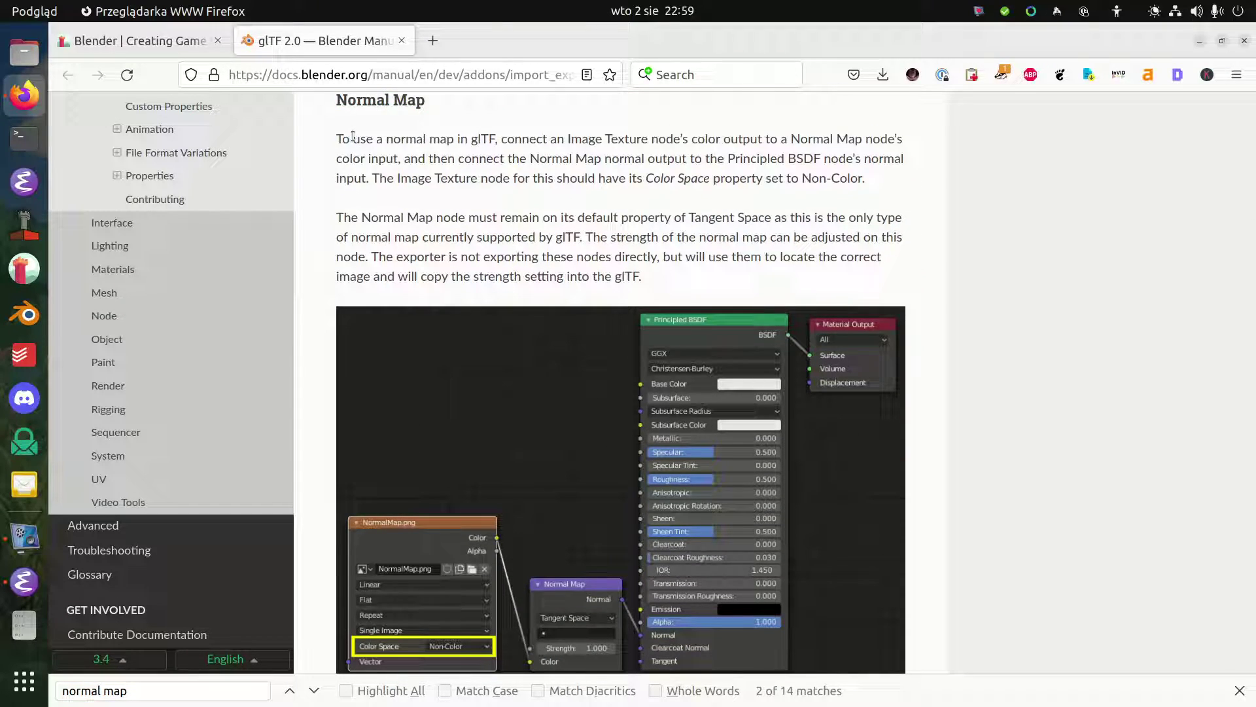
{"action": "left_click_drag", "start_coordinate": [336, 100], "coordinate": [976, 404]}
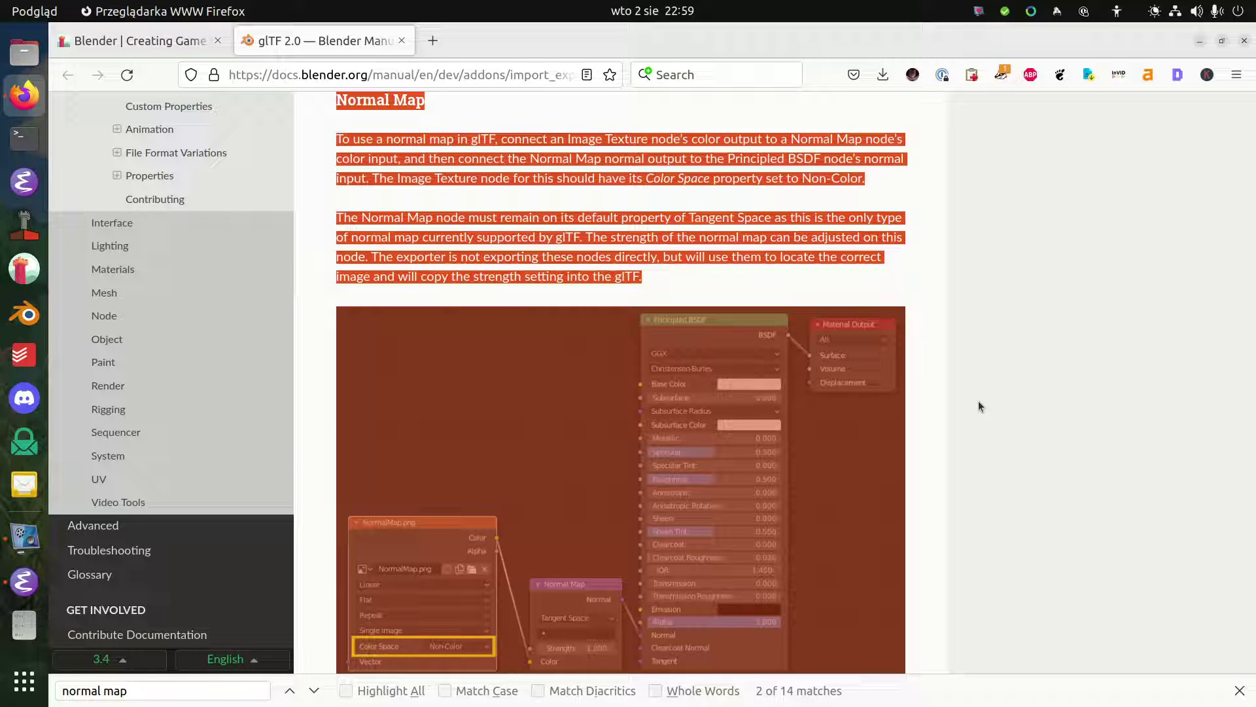
{"action": "left_click", "coordinate": [979, 400]}
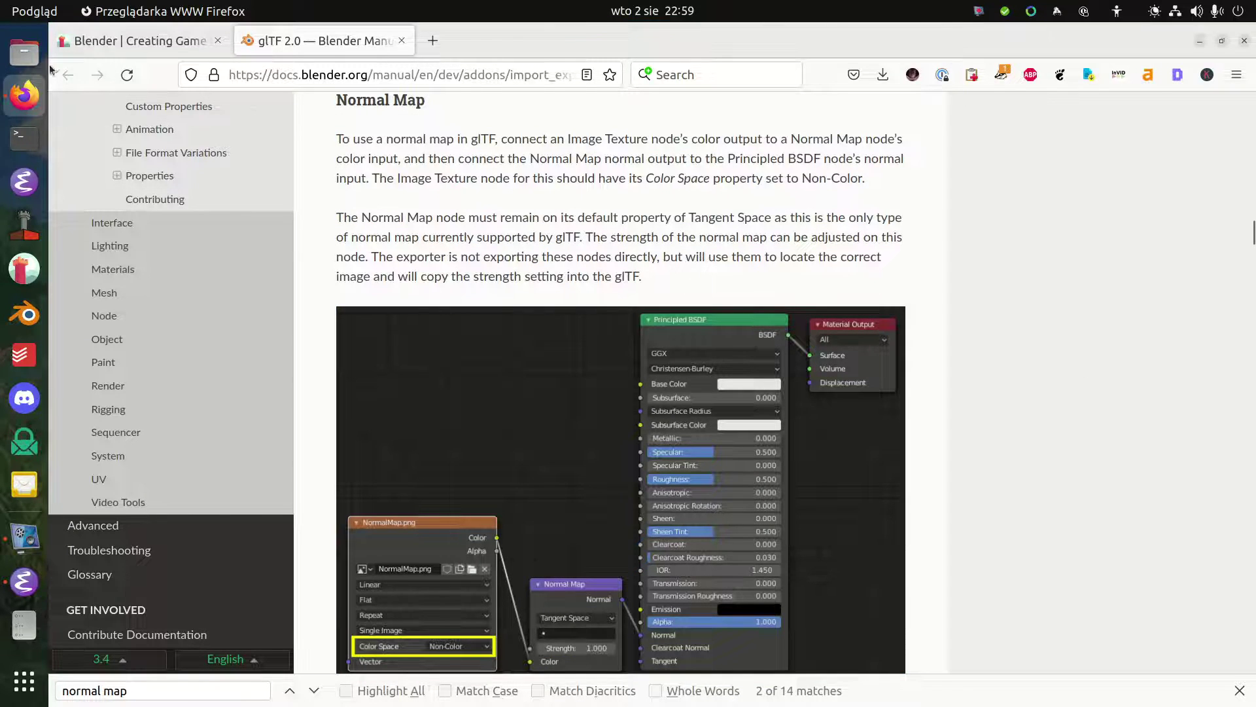
Open the Desktop folder in the file manager and view brick_1.png and brick_1_normal_and_height_maps.png
{"action": "key", "text": "super+e"}
{"action": "double_click", "coordinate": [513, 203]}
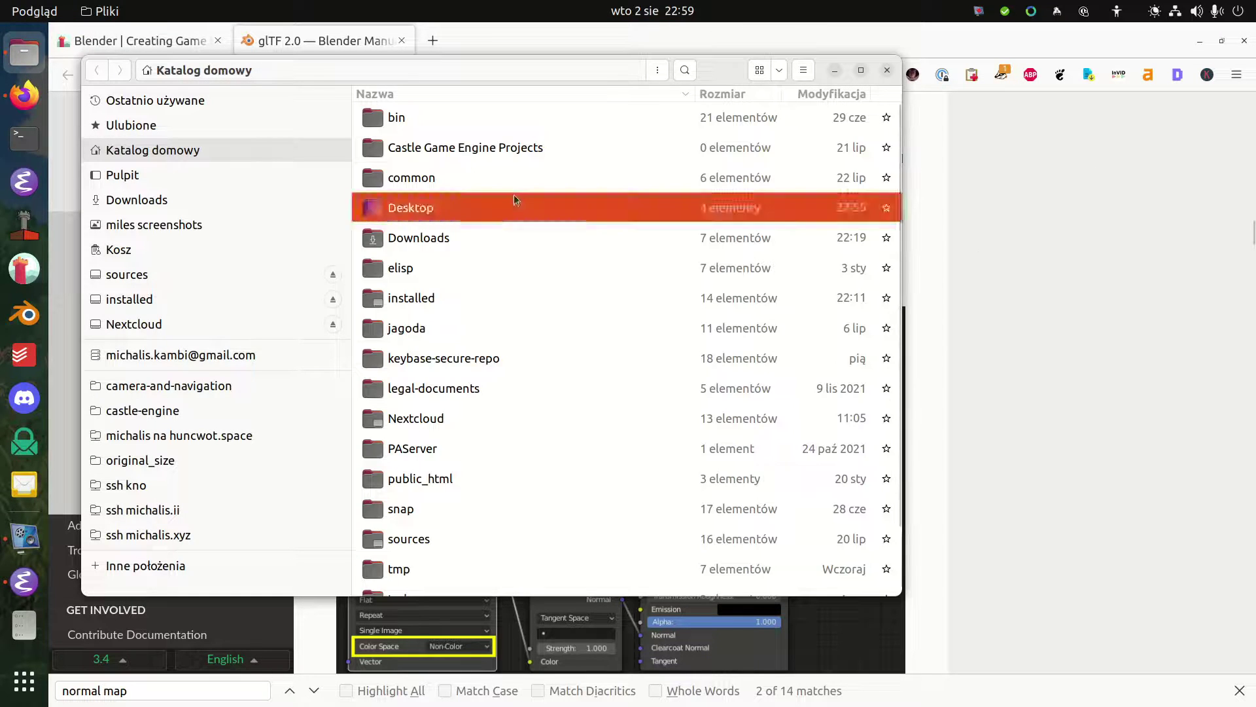
{"action": "double_click", "coordinate": [464, 151]}
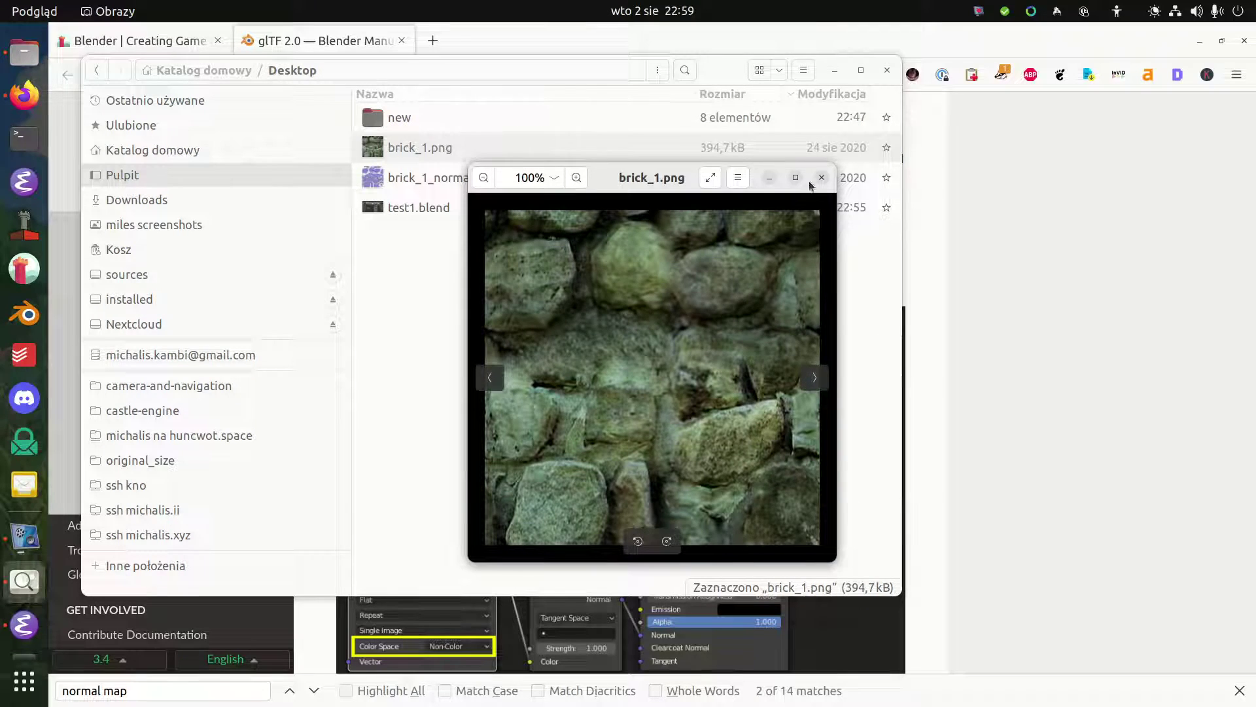
{"action": "left_click", "coordinate": [810, 203]}
{"action": "double_click", "coordinate": [592, 177]}
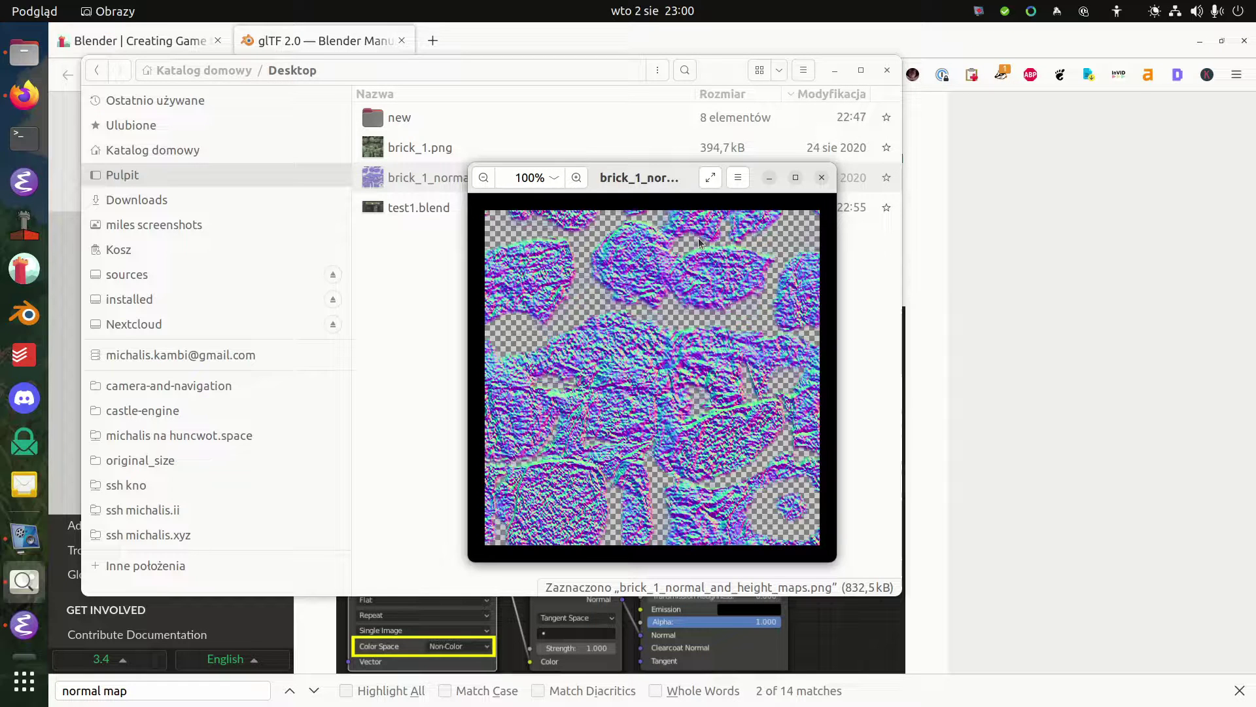
{"action": "left_click", "coordinate": [822, 177]}
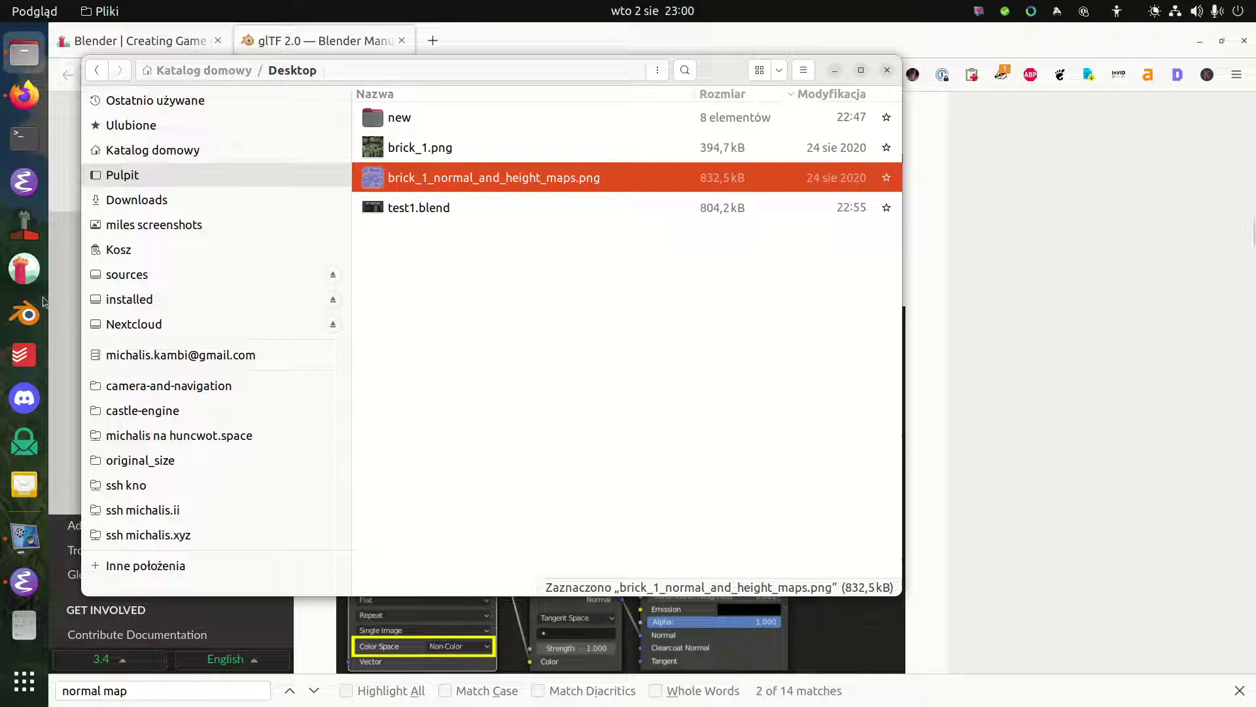
Launch Blender with the default scene and delete the camera and the light
{"action": "left_click", "coordinate": [26, 316]}
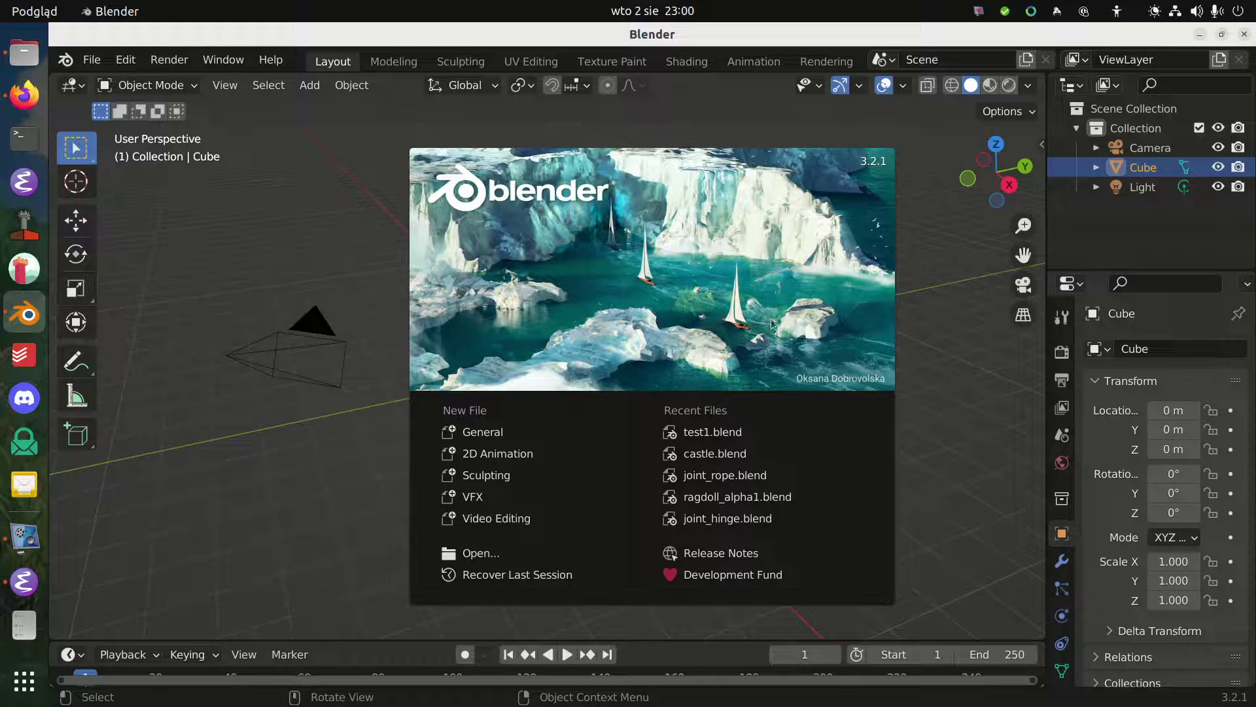
{"action": "left_click", "coordinate": [670, 324]}
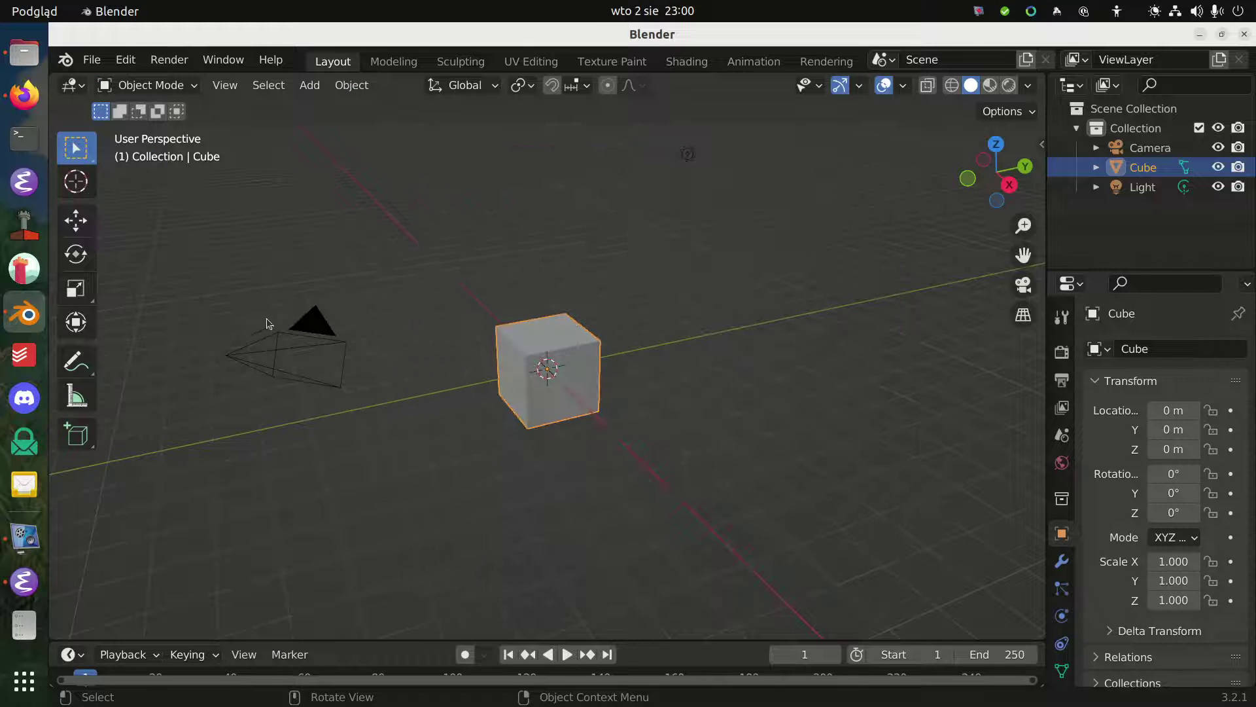
{"action": "left_click", "coordinate": [318, 353]}
{"action": "left_click", "coordinate": [694, 152], "text": "shift"}
{"action": "key", "text": "x"}
{"action": "left_click", "coordinate": [694, 146]}
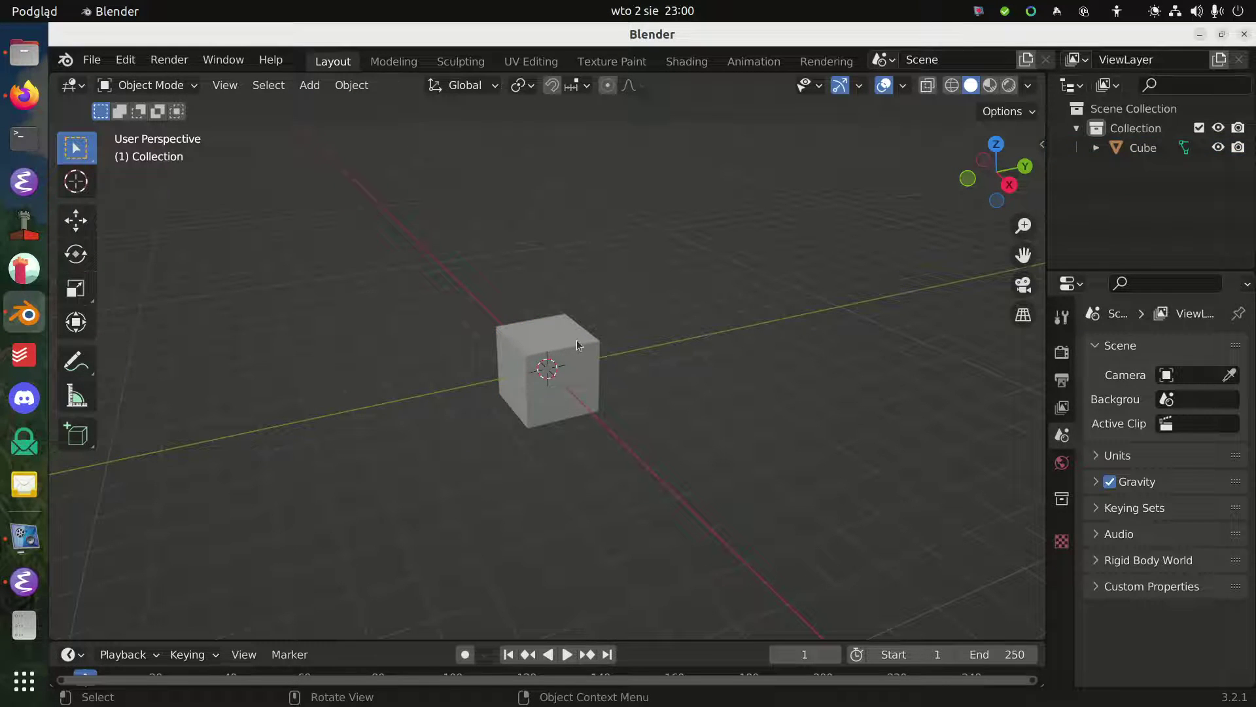
Select the cube, inspect its UV layout in the UV Editing workspace, and return to Object Mode
{"action": "left_click", "coordinate": [578, 345]}
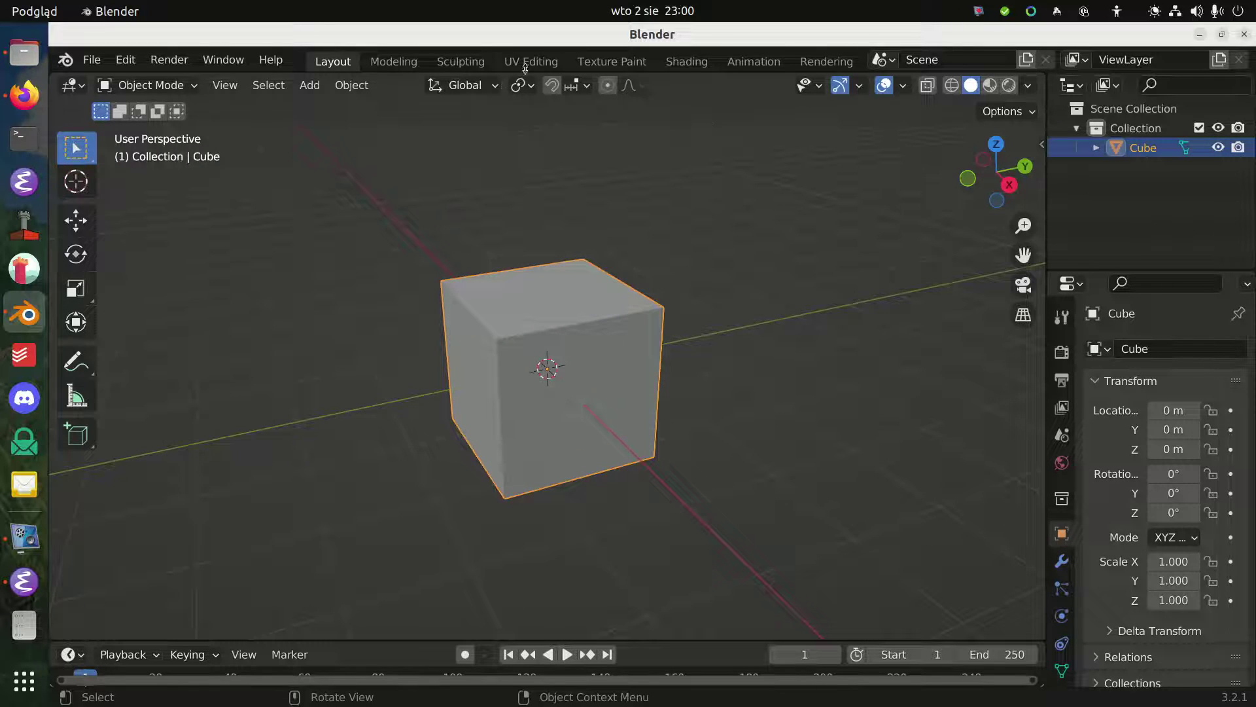
{"action": "left_click", "coordinate": [527, 62]}
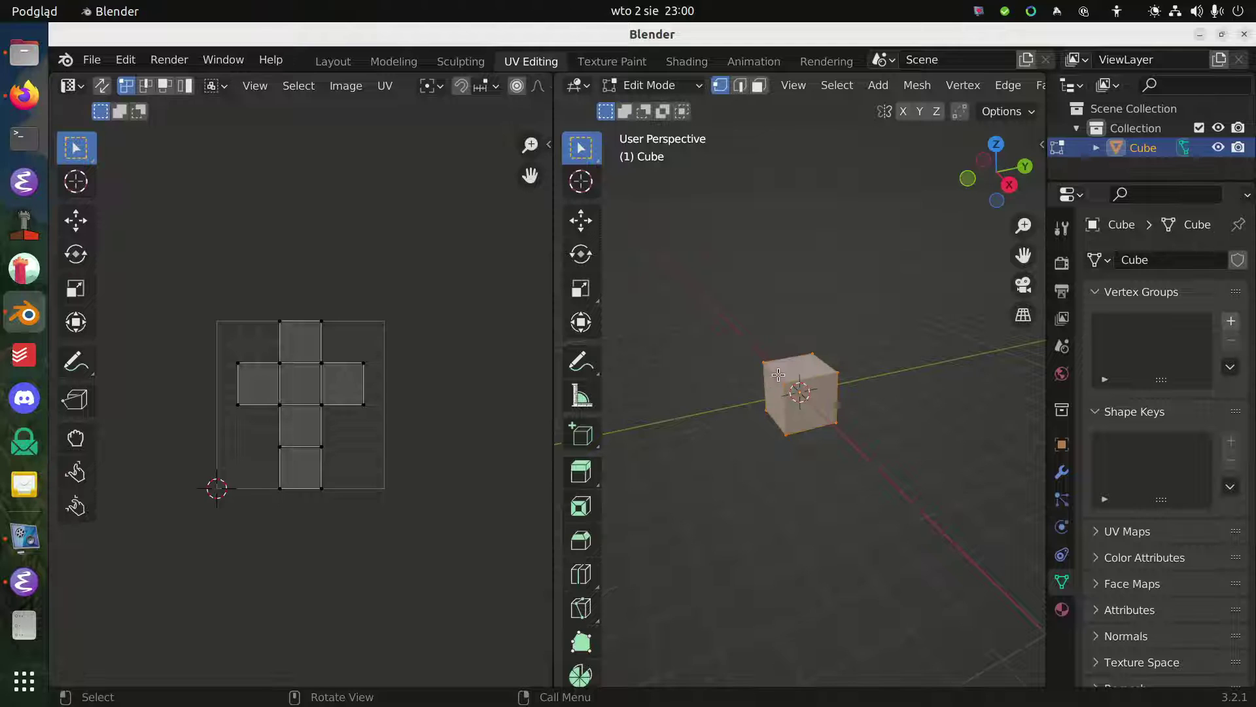
{"action": "key", "text": "Tab"}
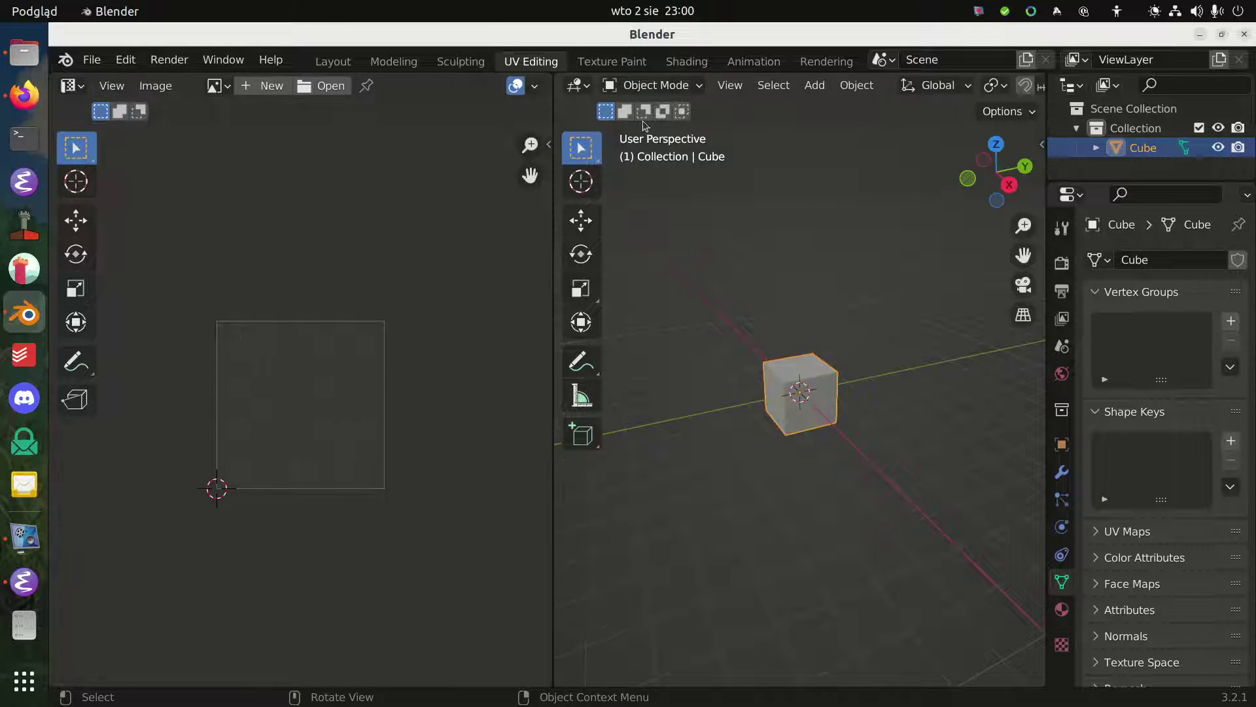
Switch to the Shading workspace, show the cube's material properties, and enlarge the node editor and the properties area
{"action": "left_click", "coordinate": [687, 61]}
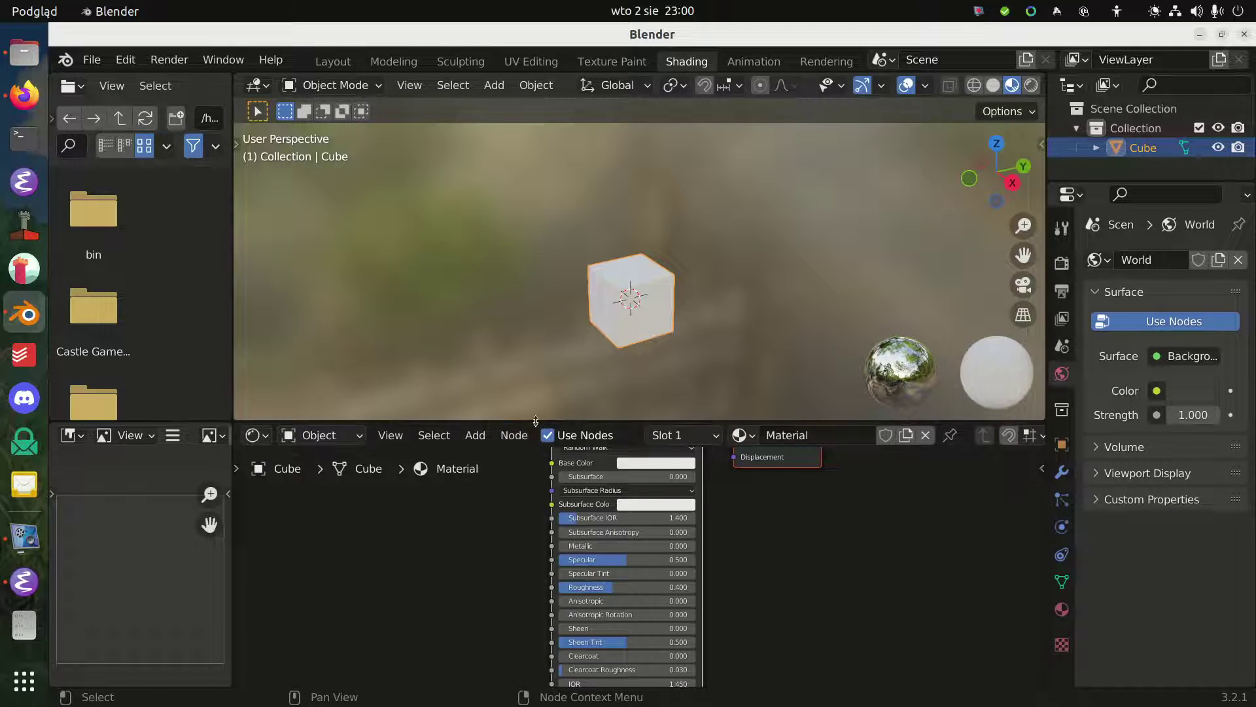
{"action": "left_click_drag", "start_coordinate": [533, 424], "coordinate": [535, 279]}
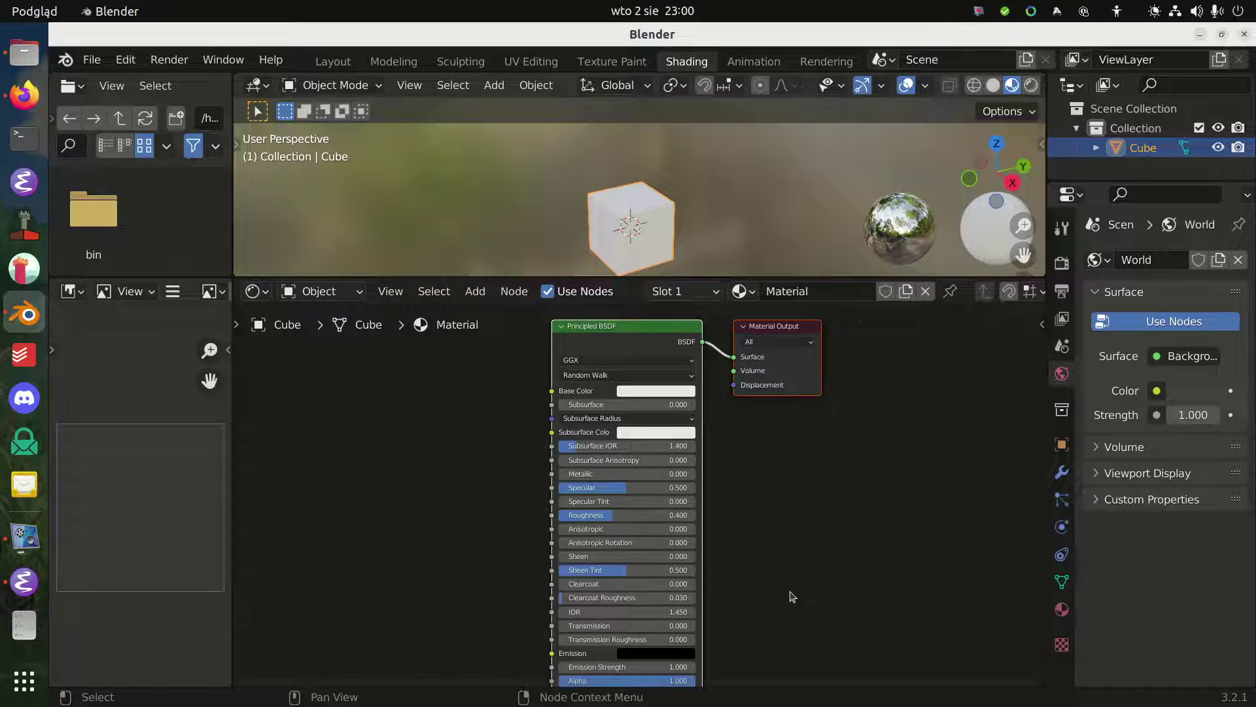
{"action": "left_click", "coordinate": [1061, 610]}
{"action": "left_click_drag", "start_coordinate": [1044, 506], "coordinate": [923, 506]}
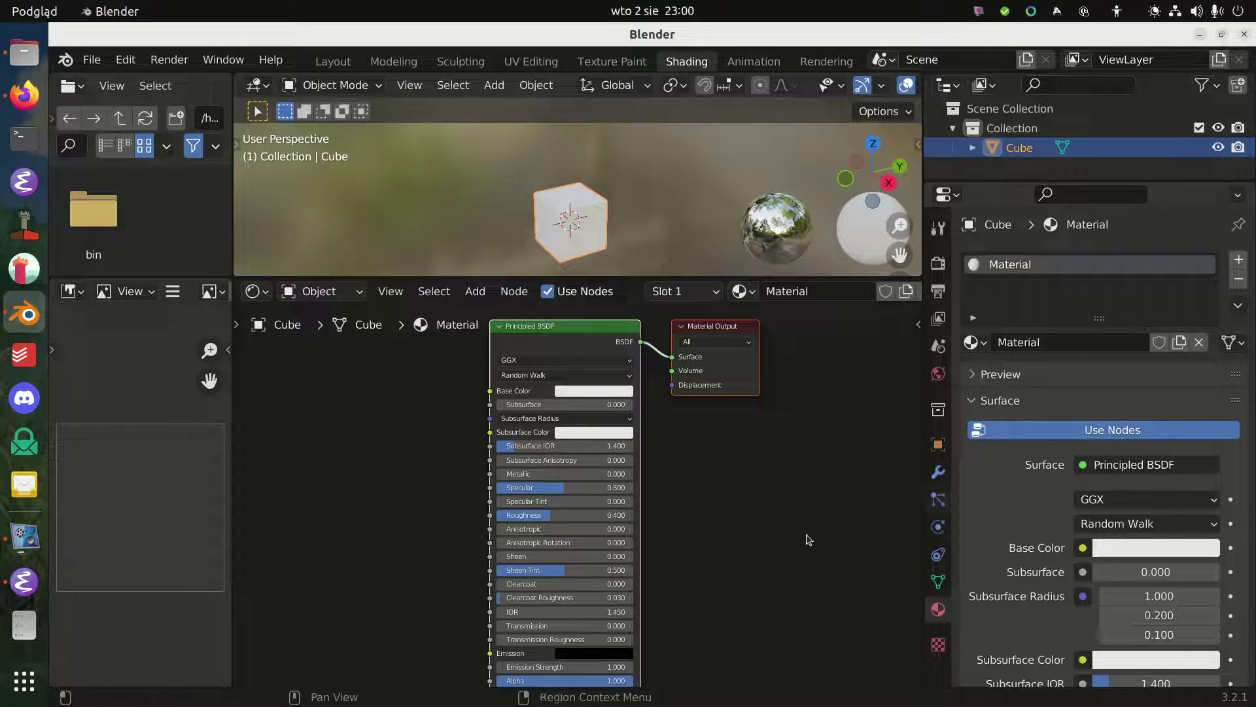
Add an Image Texture node to the cube's material, placed in the free space before the Principled BSDF node
{"action": "scroll", "coordinate": [487, 456], "scroll_direction": "left", "scroll_amount": 8, "text": "ctrl"}
{"action": "middle_click_drag", "start_coordinate": [487, 456], "coordinate": [440, 393]}
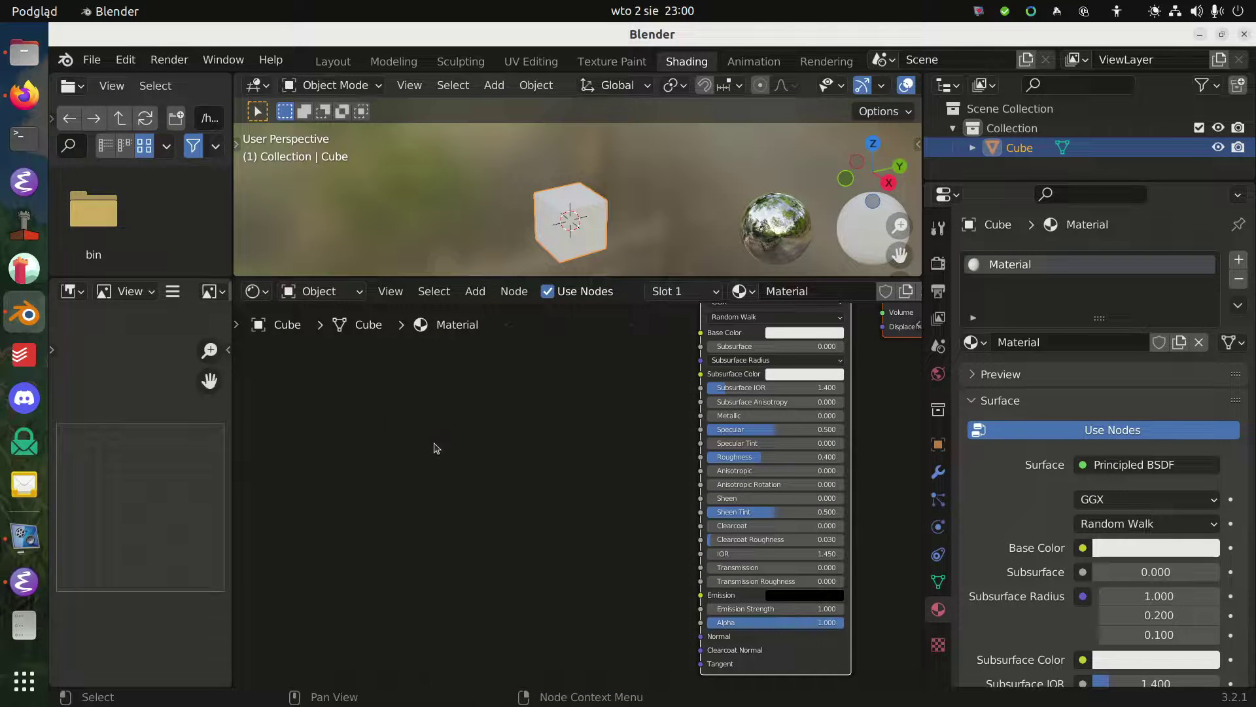
{"action": "key", "text": "shift+a"}
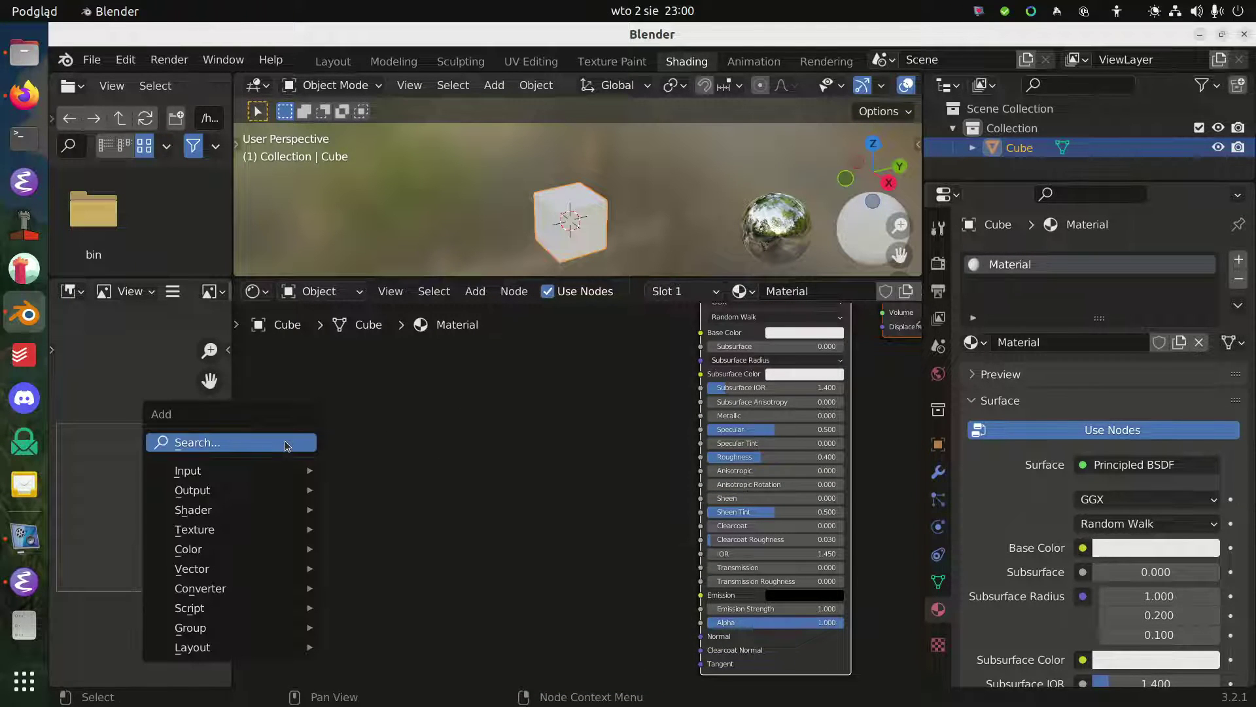
{"action": "key", "text": "Escape"}
{"action": "key", "text": "shift+a"}
{"action": "mouse_move", "coordinate": [247, 529]}
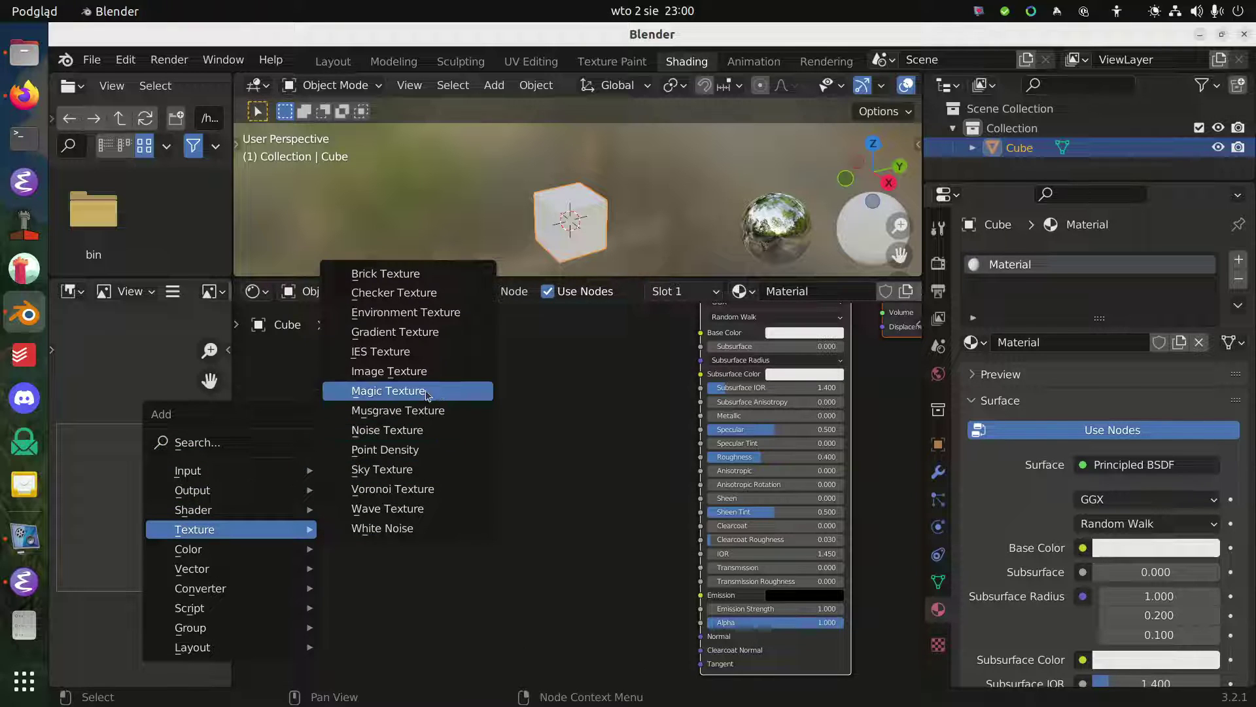
{"action": "left_click", "coordinate": [424, 371]}
{"action": "left_click", "coordinate": [355, 435]}
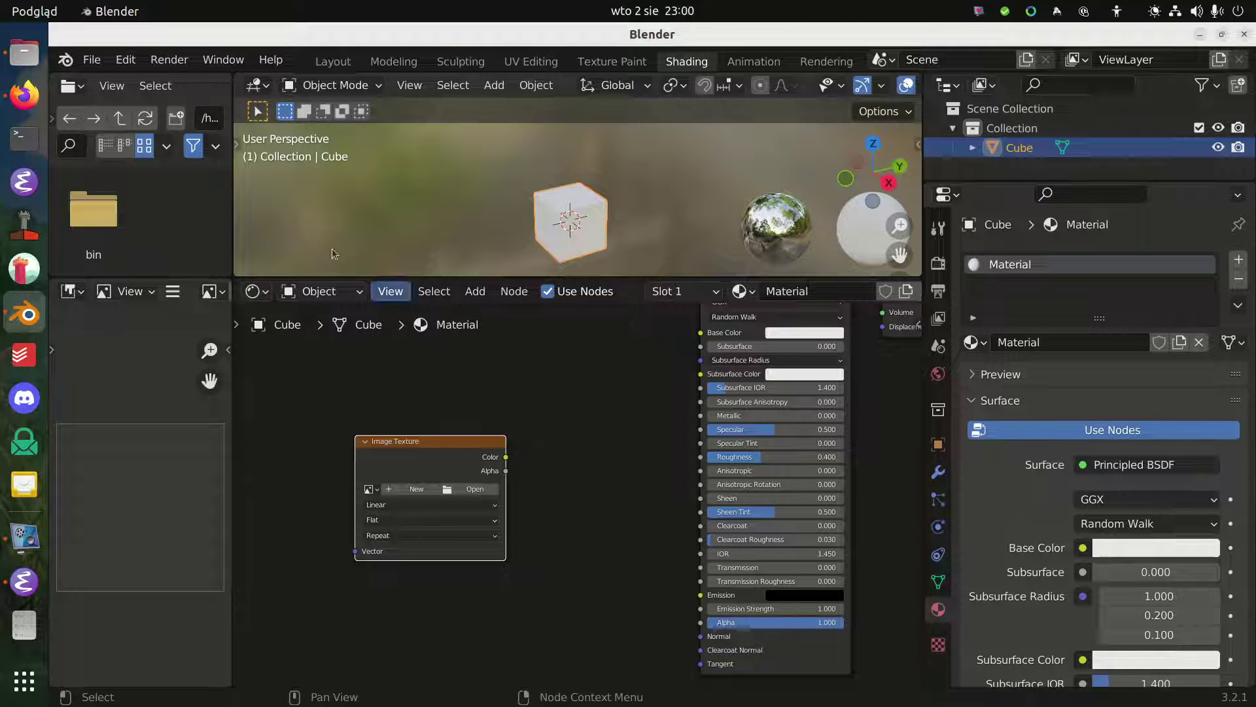
Save the Blender file in the Desktop folder as test2
{"action": "left_click", "coordinate": [95, 60]}
{"action": "left_click", "coordinate": [133, 209]}
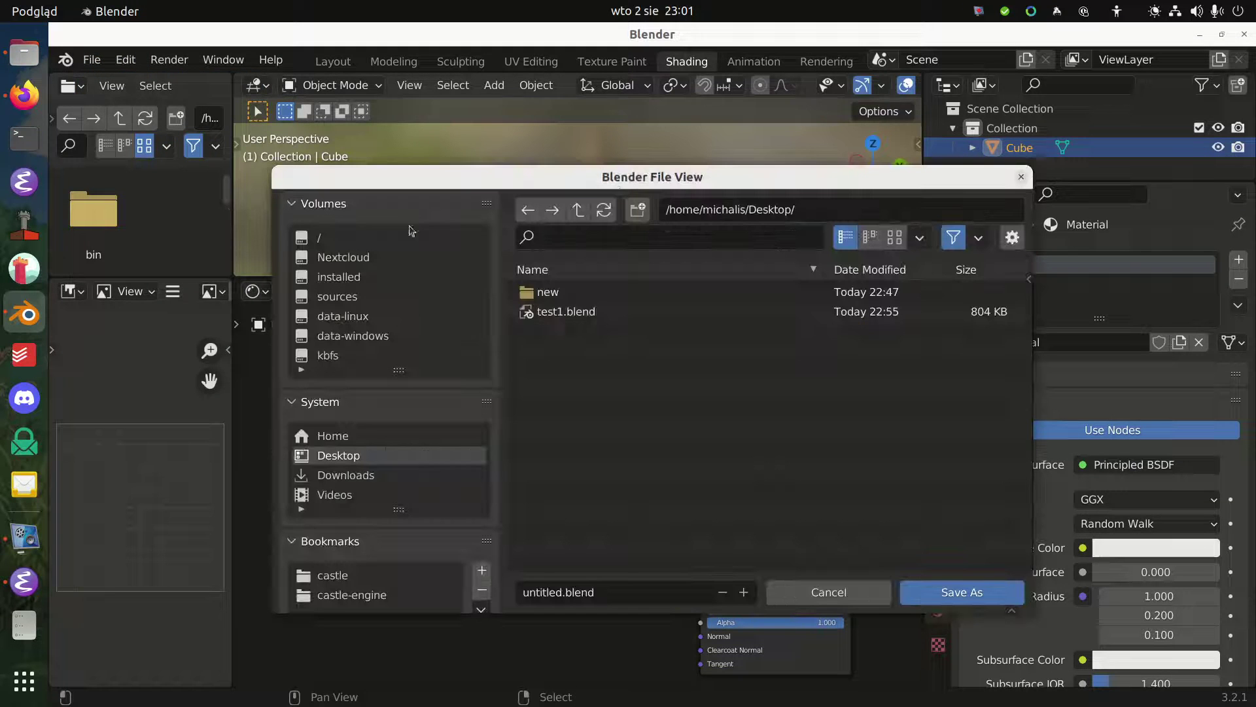
{"action": "left_click", "coordinate": [639, 591]}
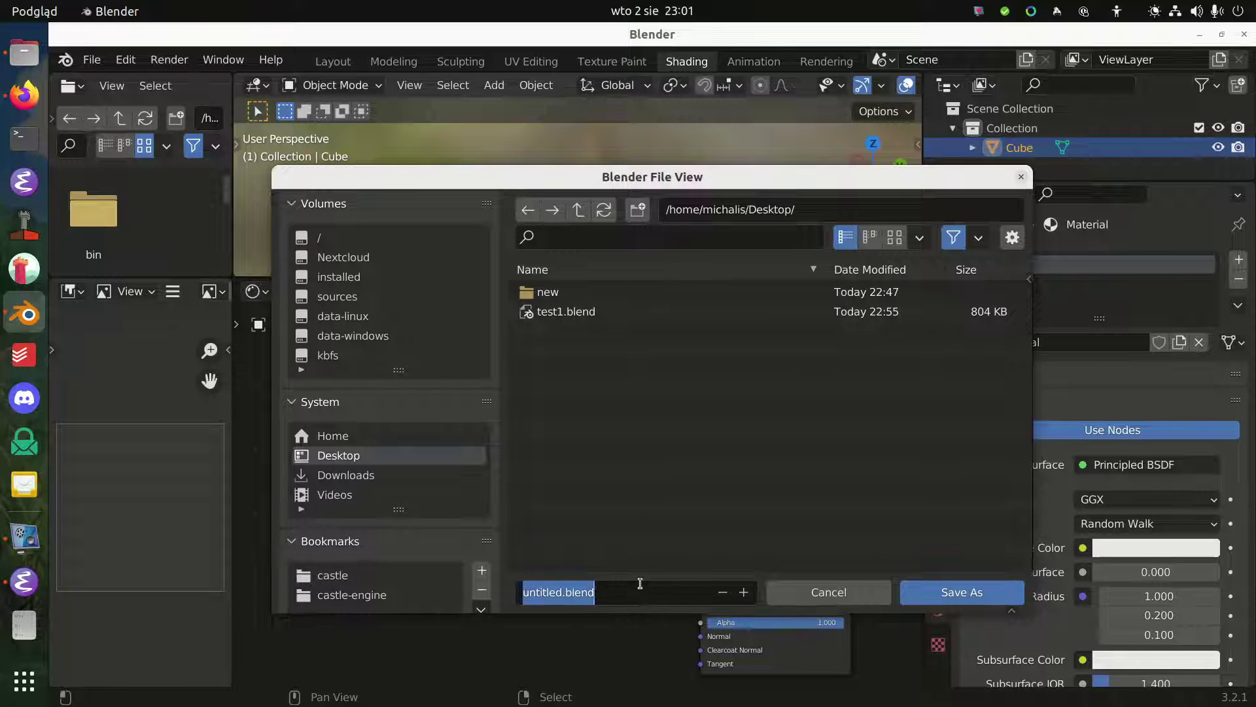
{"action": "type", "text": "test2"}
{"action": "key", "text": "Return"}
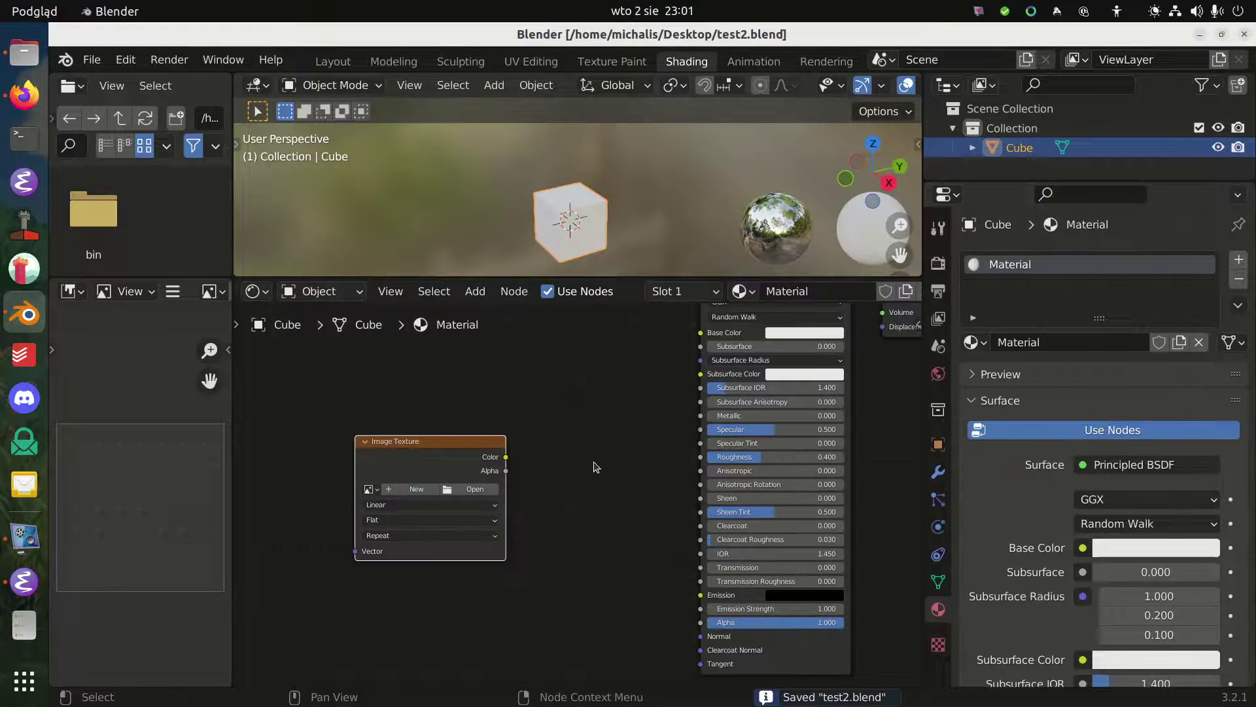
Load brick_1_normal_and_height_maps.png into the Image Texture node and move the node farther away from the Principled BSDF
{"action": "left_click", "coordinate": [476, 489]}
{"action": "left_click", "coordinate": [566, 312]}
{"action": "double_click", "coordinate": [589, 332]}
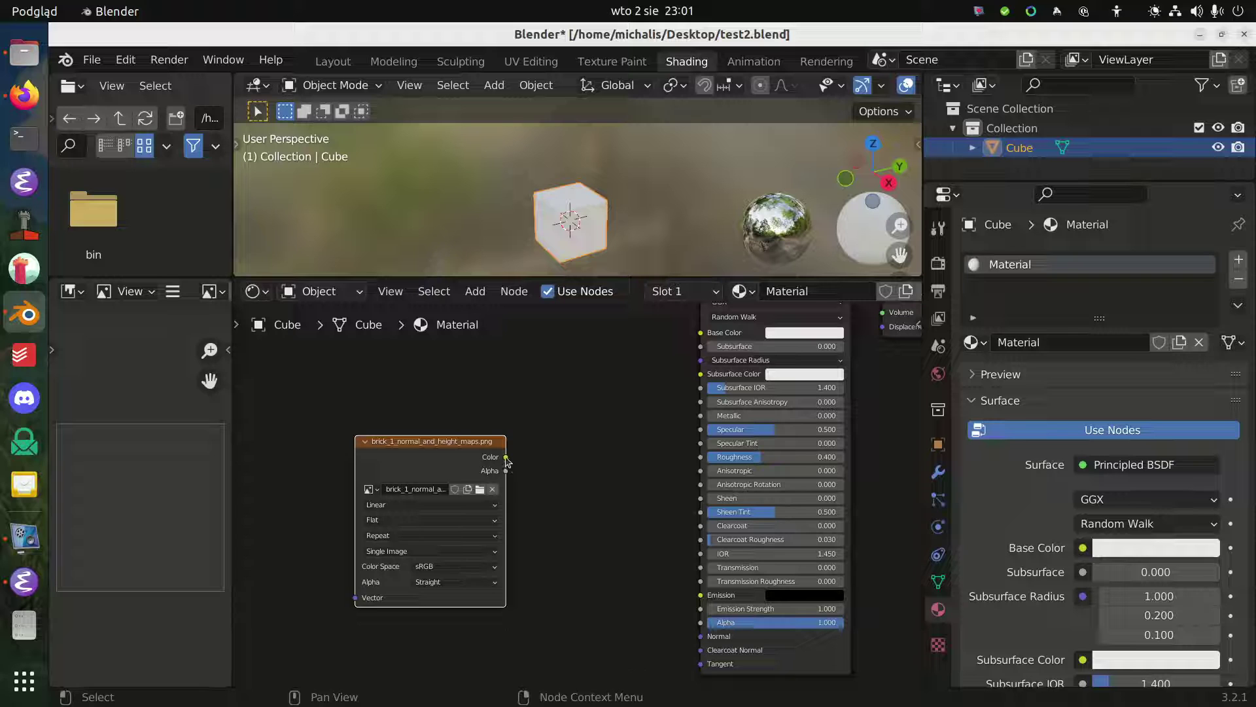
{"action": "left_click_drag", "start_coordinate": [506, 456], "coordinate": [472, 406]}
{"action": "key", "text": "Escape"}
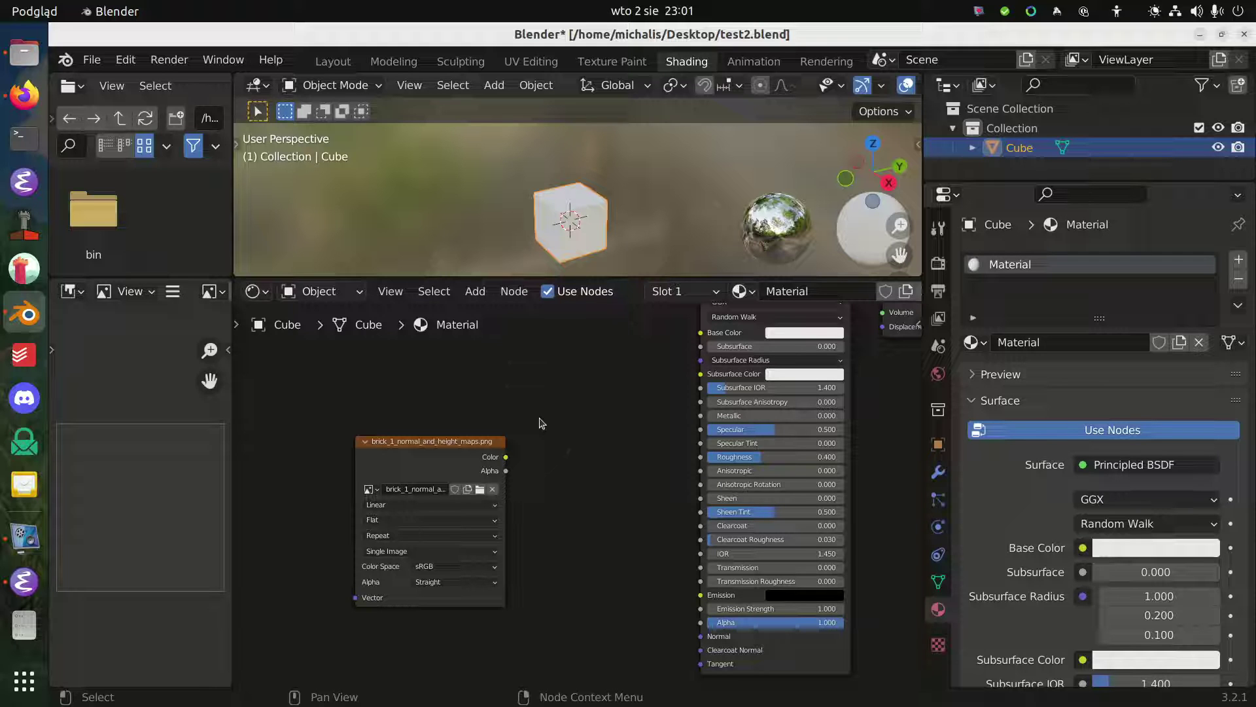
{"action": "left_click_drag", "start_coordinate": [451, 445], "coordinate": [374, 415]}
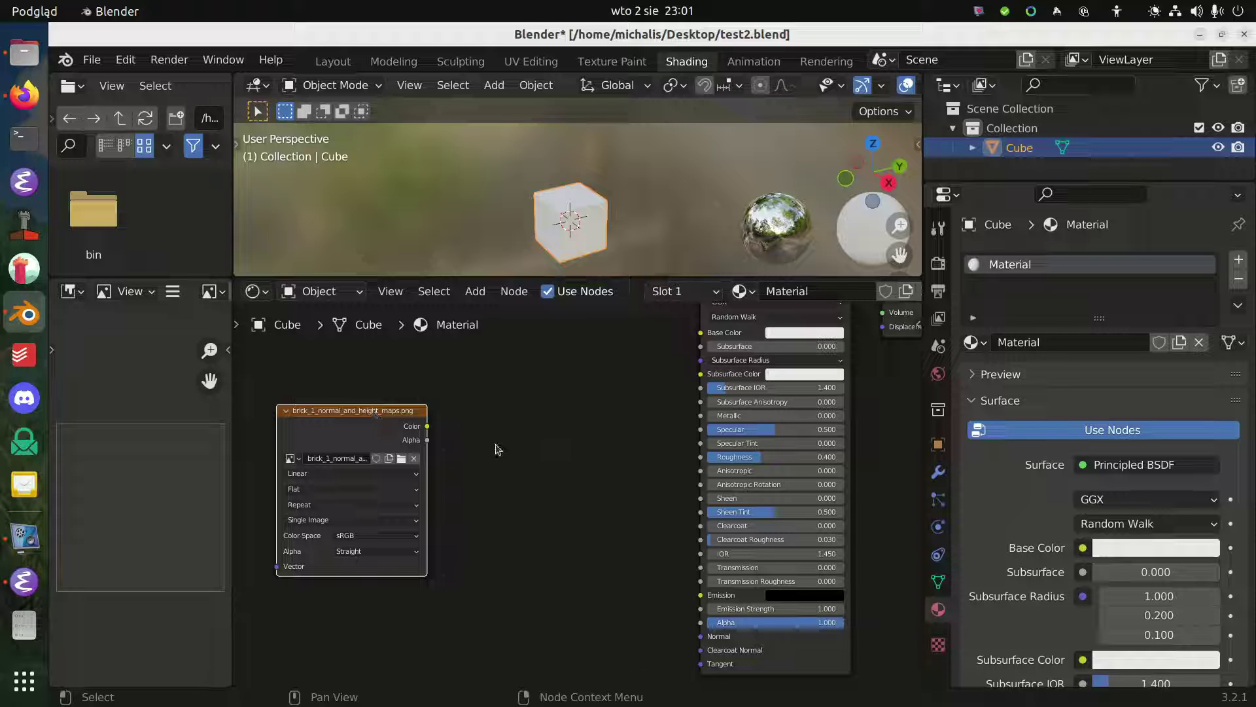
Add a Normal Map vector node between the image texture and the Principled BSDF
{"action": "key", "text": "shift+a"}
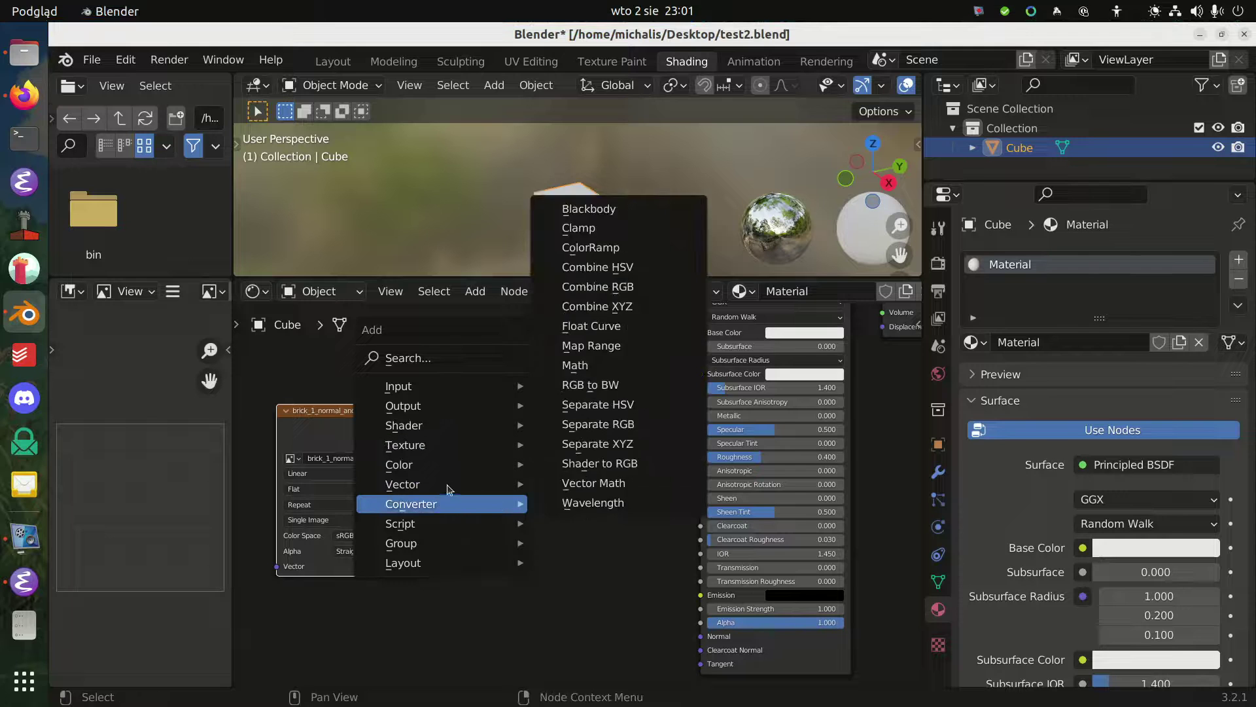
{"action": "mouse_move", "coordinate": [445, 484]}
{"action": "left_click", "coordinate": [628, 561]}
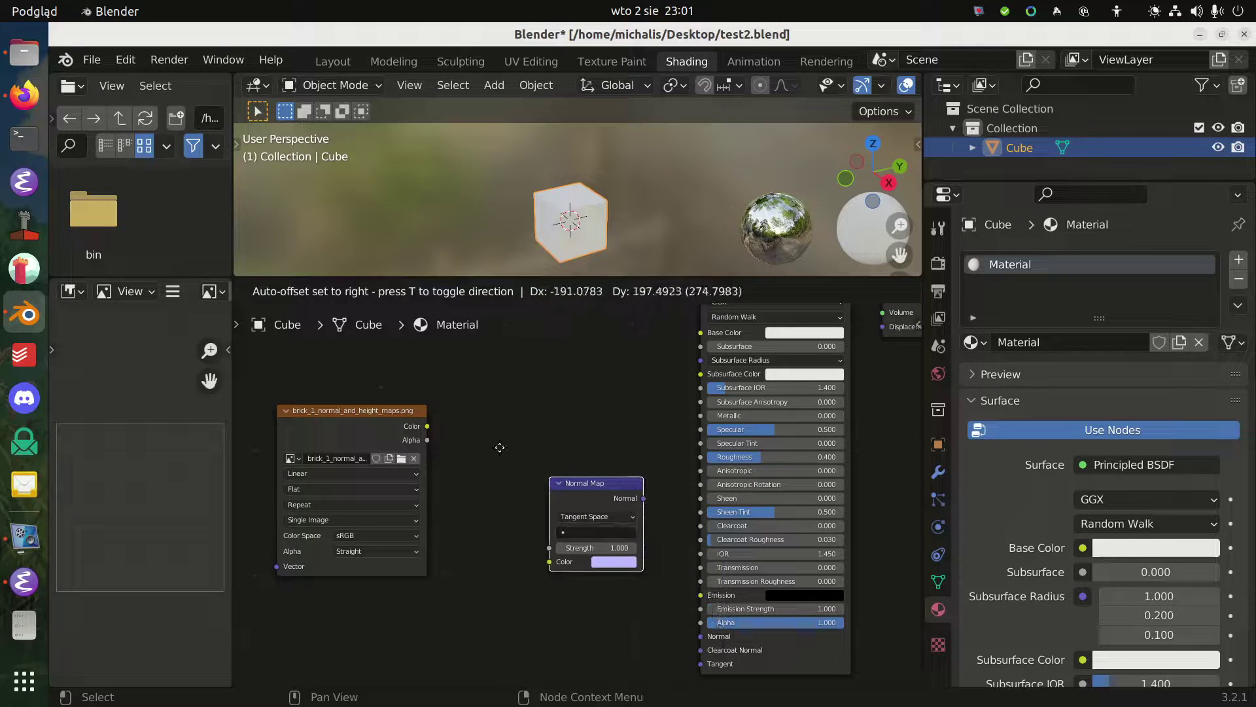
{"action": "left_click", "coordinate": [609, 478]}
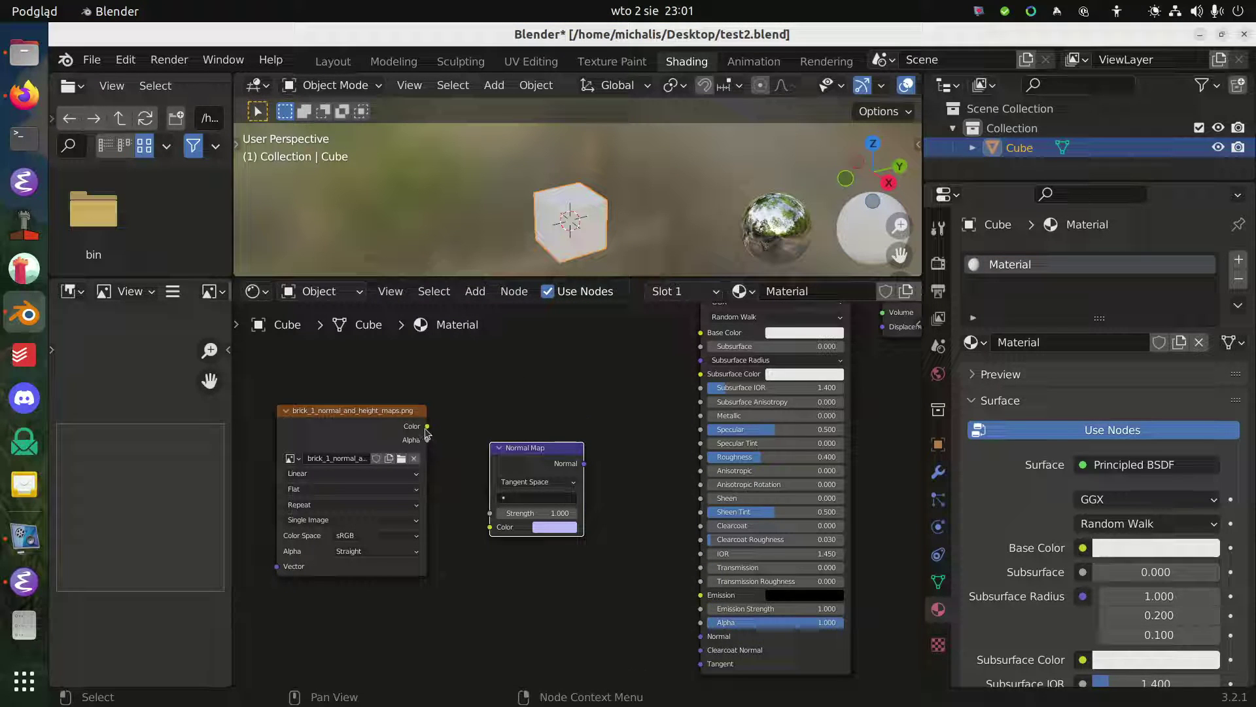
Connect the brick normal texture's Color to the Normal Map's Color, and the Normal Map output to the Principled BSDF's Normal input
{"action": "left_click_drag", "start_coordinate": [427, 427], "coordinate": [492, 529]}
{"action": "left_click_drag", "start_coordinate": [585, 464], "coordinate": [701, 636]}
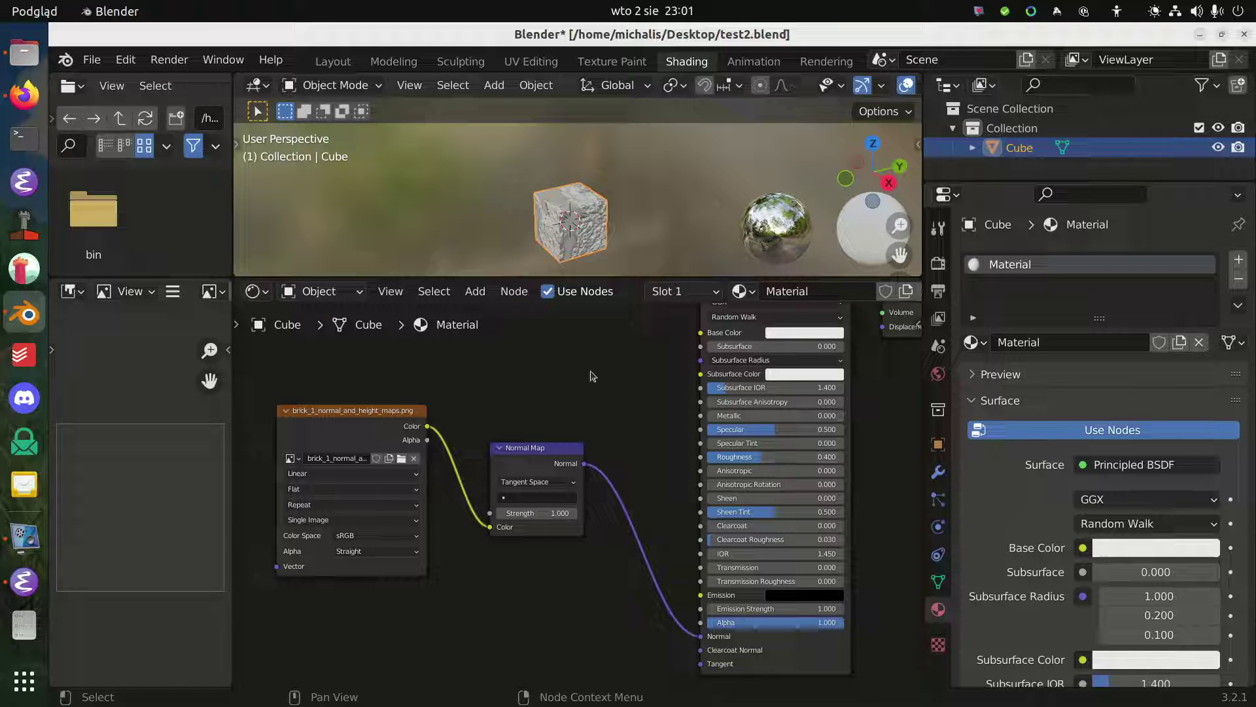
{"action": "scroll", "coordinate": [550, 213], "scroll_direction": "up", "scroll_amount": 5}
{"action": "mouse_move", "coordinate": [548, 209]}
{"action": "middle_mouse_down"}
{"action": "mouse_move", "coordinate": [561, 170]}
{"action": "mouse_move", "coordinate": [587, 223]}
{"action": "mouse_move", "coordinate": [548, 237]}
{"action": "mouse_move", "coordinate": [556, 140]}
{"action": "mouse_move", "coordinate": [640, 237]}
{"action": "mouse_move", "coordinate": [528, 225]}
{"action": "mouse_move", "coordinate": [530, 182]}
{"action": "mouse_move", "coordinate": [609, 195]}
{"action": "mouse_move", "coordinate": [341, 185]}
{"action": "mouse_move", "coordinate": [640, 147]}
{"action": "mouse_move", "coordinate": [487, 135]}
{"action": "mouse_move", "coordinate": [405, 144]}
{"action": "mouse_move", "coordinate": [661, 213]}
{"action": "mouse_move", "coordinate": [531, 209]}
{"action": "middle_mouse_up"}
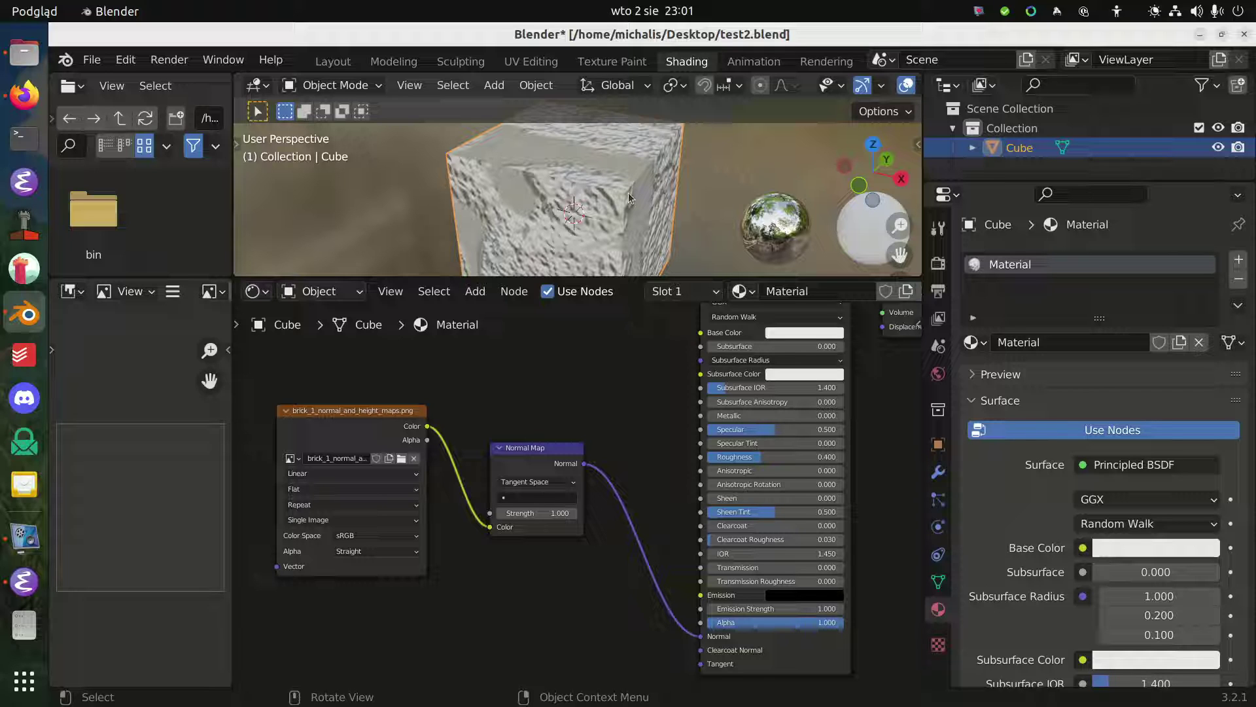
{"action": "scroll", "coordinate": [628, 193], "scroll_direction": "down", "scroll_amount": 3}
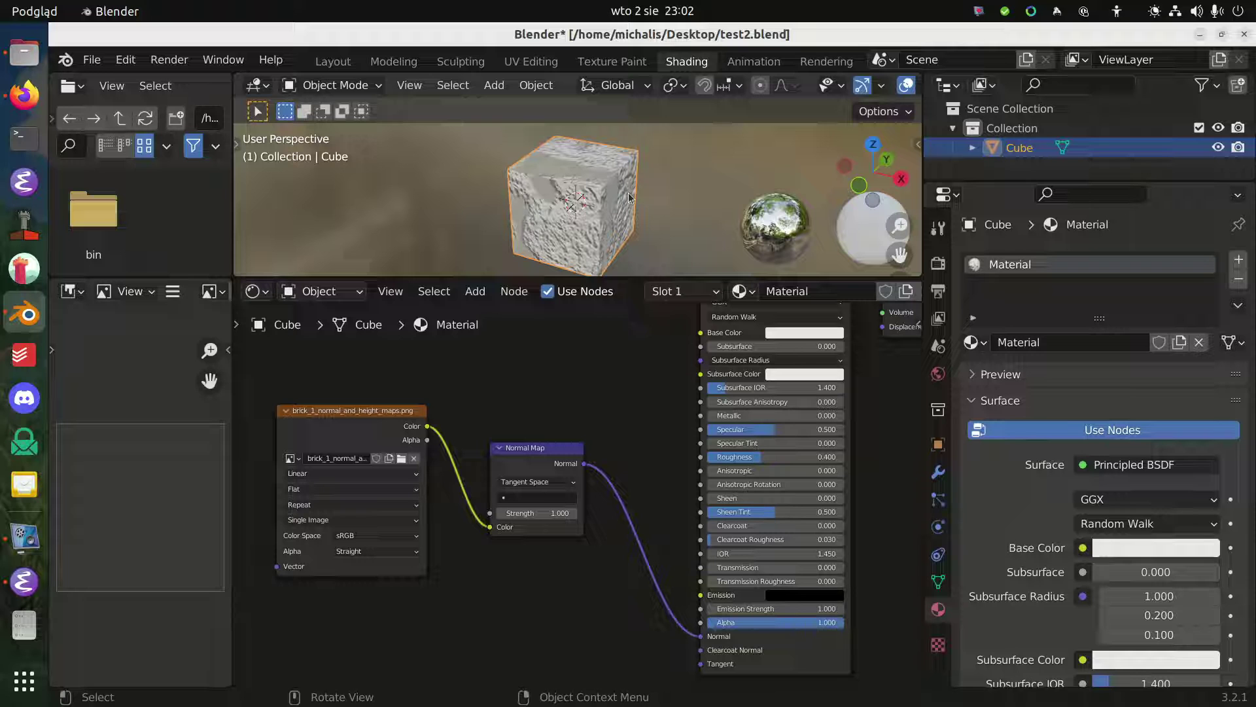
Add a second Image Texture node above the normal texture and connect its Color output to the Principled BSDF's Base Color
{"action": "middle_click_drag", "start_coordinate": [479, 446], "coordinate": [517, 552]}
{"action": "key", "text": "shift+a"}
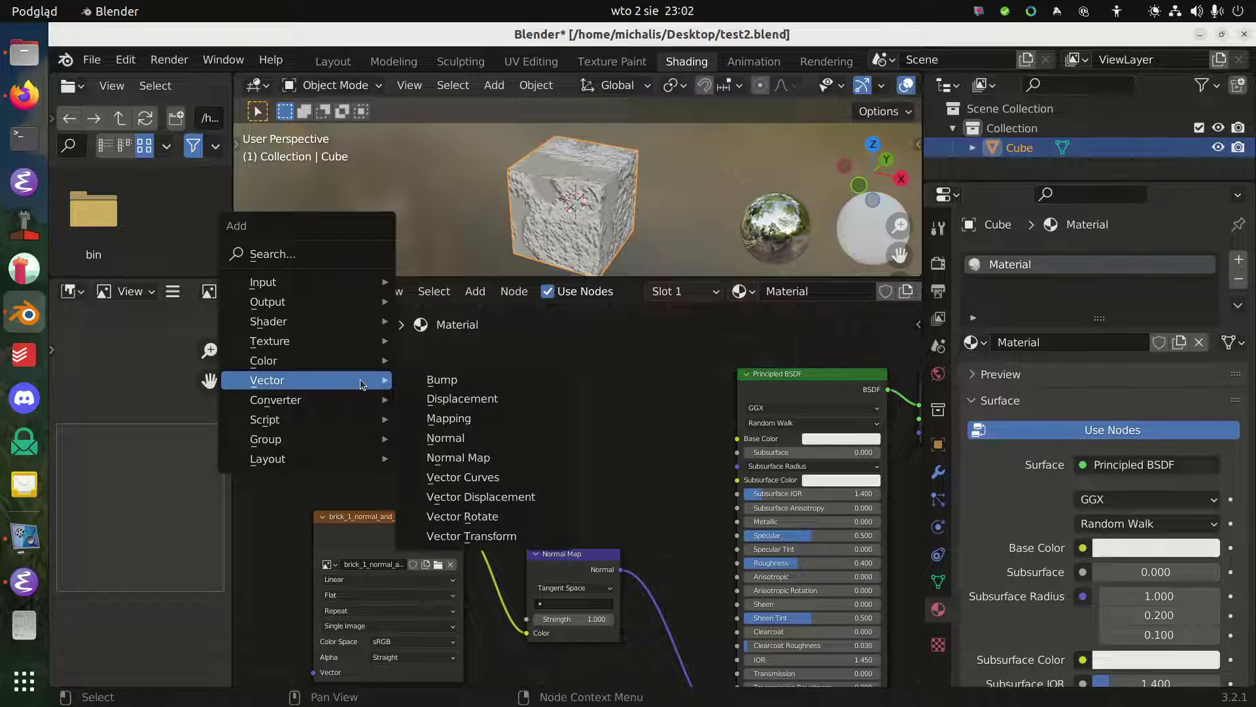
{"action": "mouse_move", "coordinate": [296, 340]}
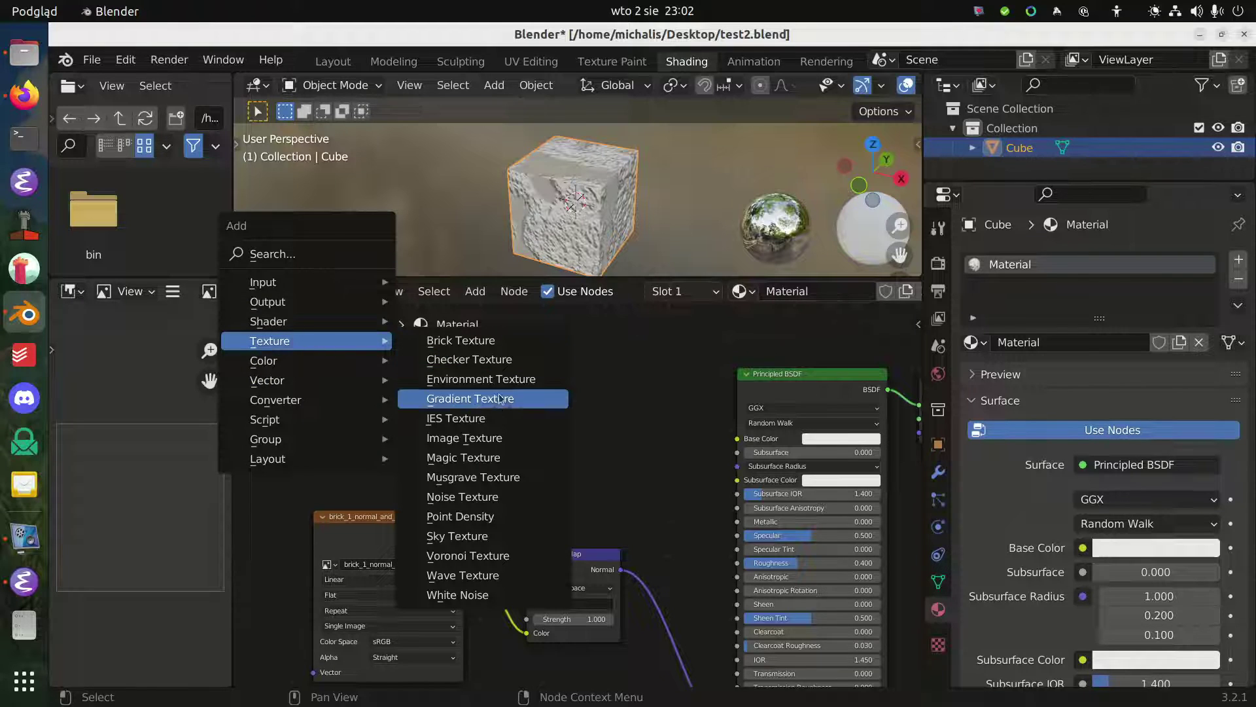
{"action": "left_click", "coordinate": [497, 437]}
{"action": "left_click", "coordinate": [499, 393]}
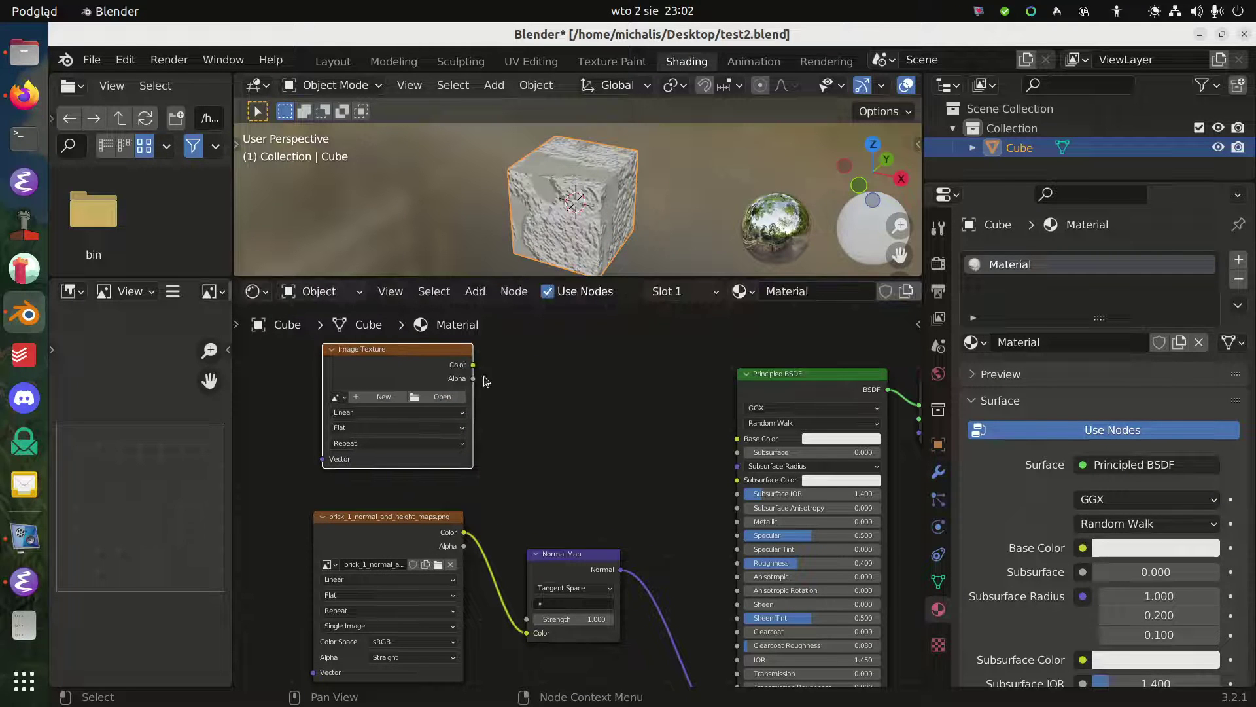
{"action": "left_click_drag", "start_coordinate": [473, 365], "coordinate": [739, 439]}
Load brick_1.png into the new Image Texture node and move the node closer to the Principled BSDF, clear of the normal texture
{"action": "left_click", "coordinate": [442, 396]}
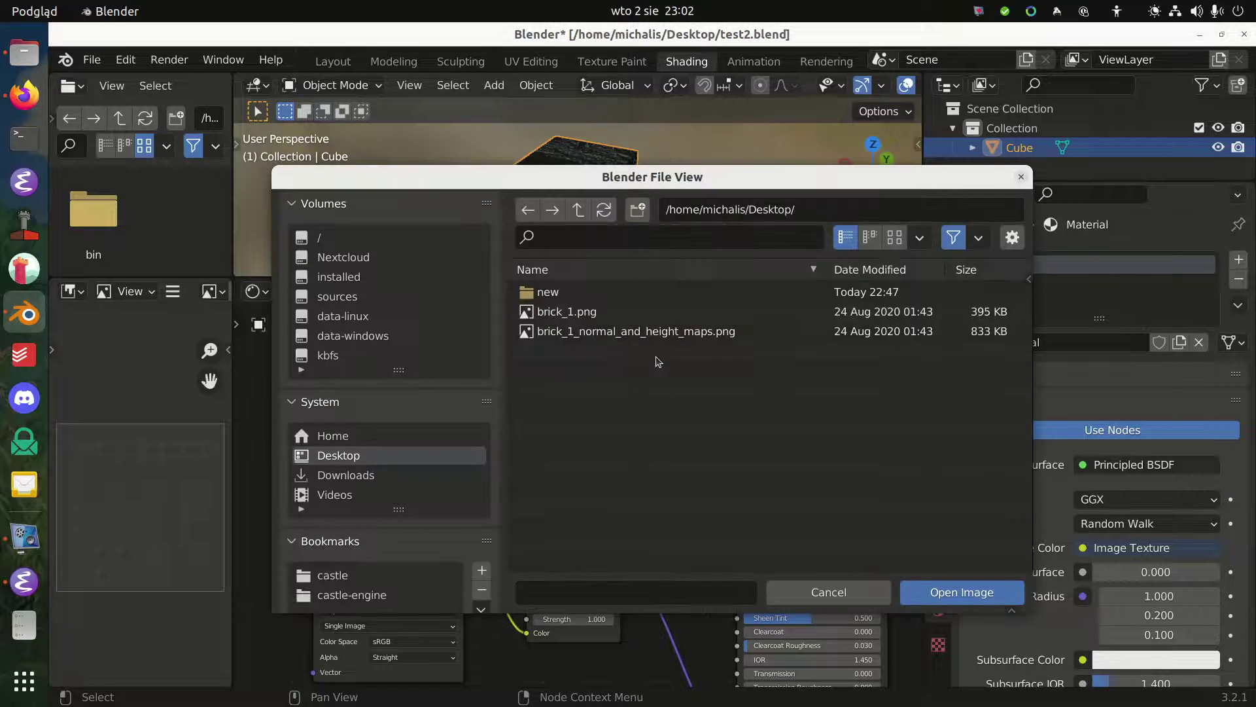
{"action": "double_click", "coordinate": [567, 312]}
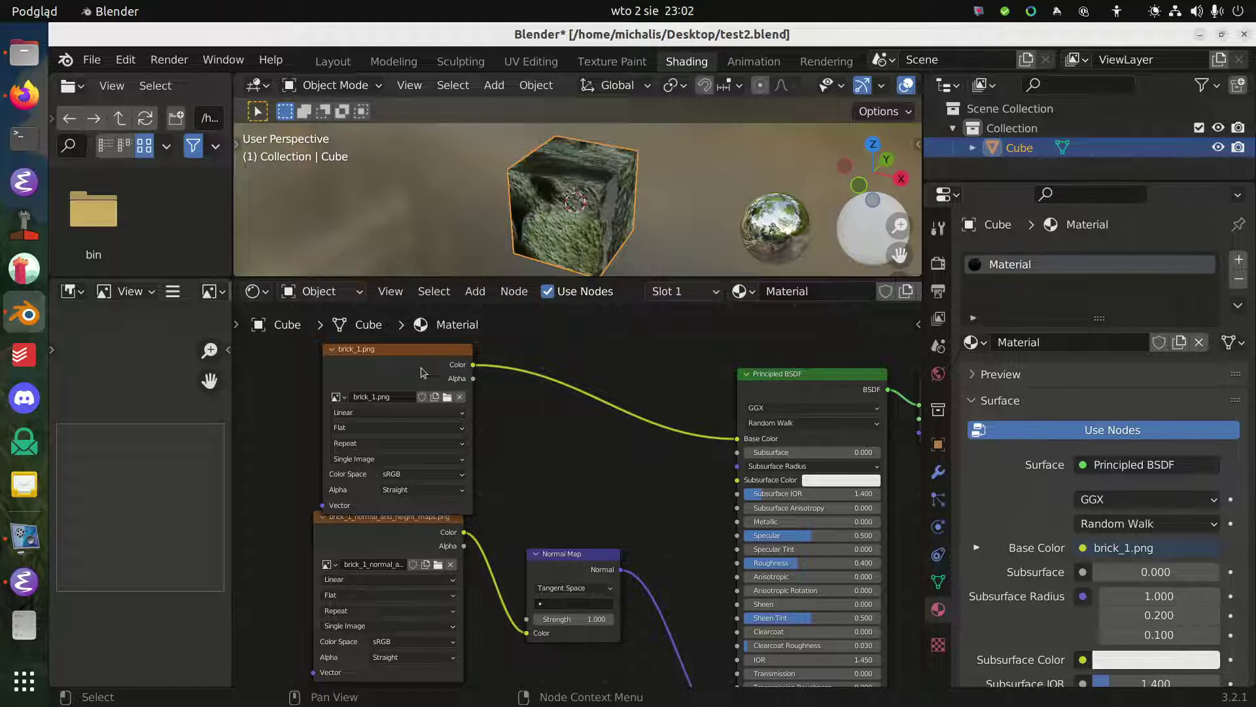
{"action": "left_click_drag", "start_coordinate": [371, 367], "coordinate": [542, 347]}
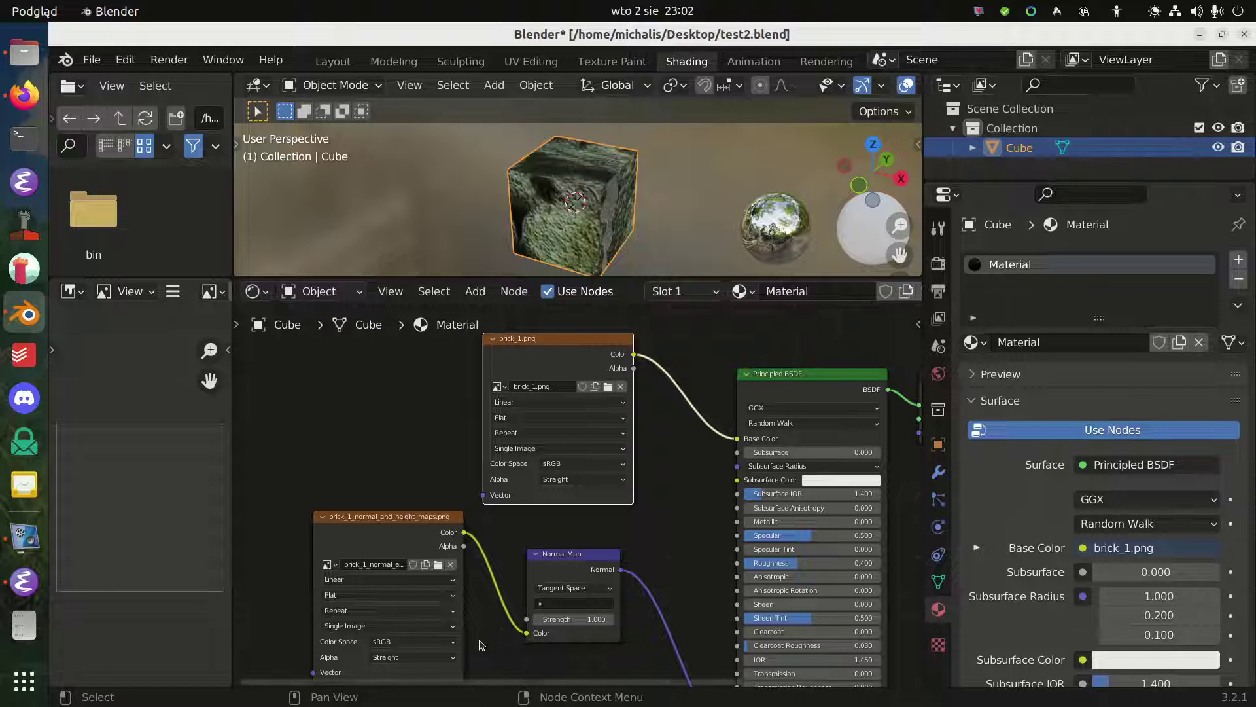
Set the color space of the brick_1_normal_and_height_maps.png texture to Non-Color and save the Blender file
{"action": "left_click", "coordinate": [439, 648]}
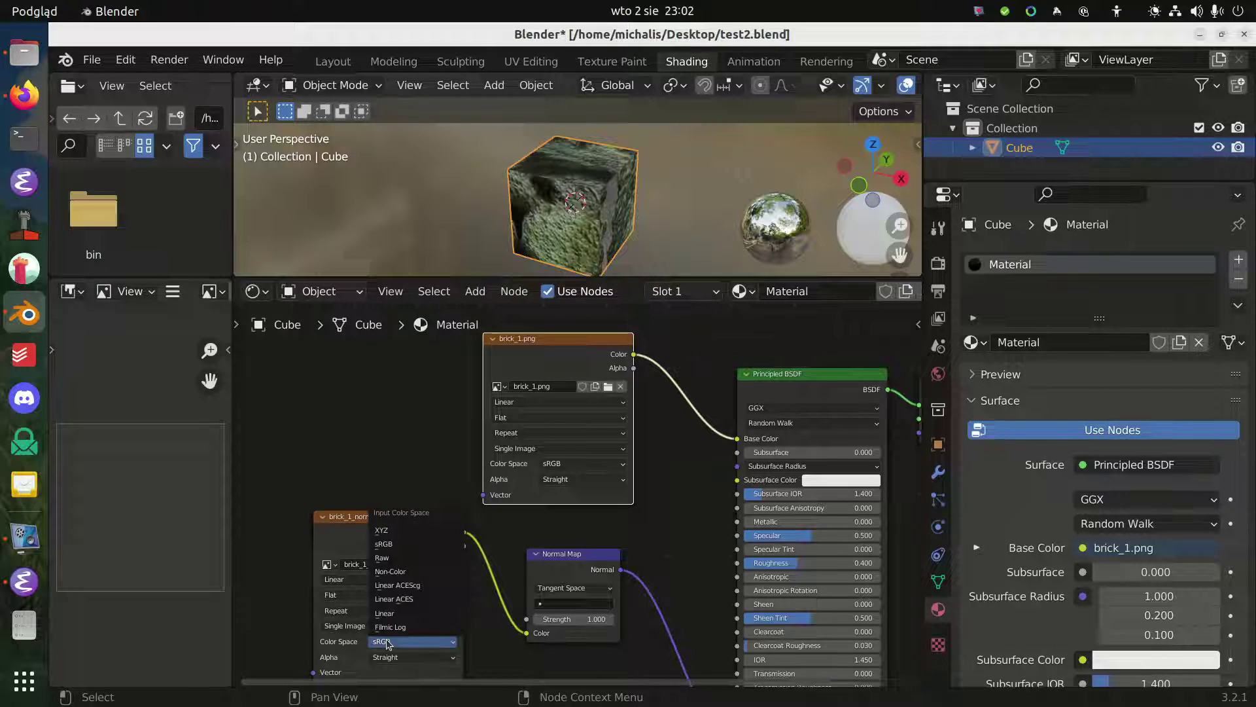
{"action": "left_click", "coordinate": [416, 571]}
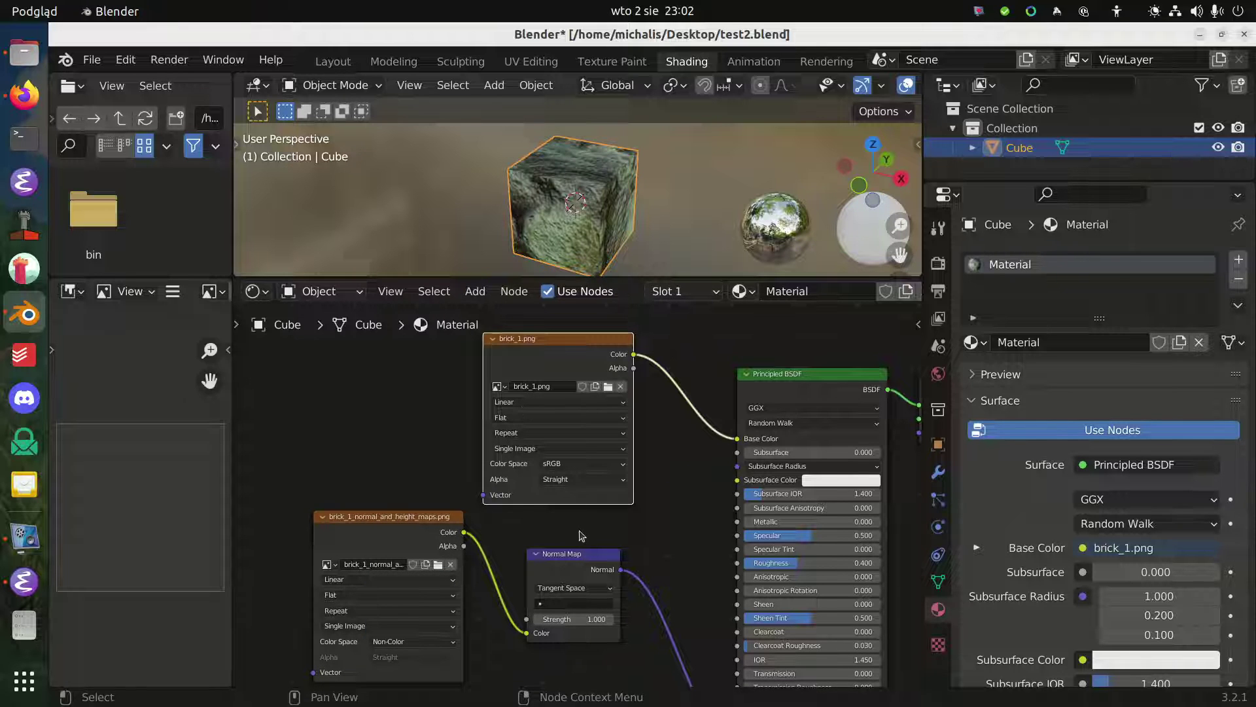
{"action": "middle_click_drag", "start_coordinate": [497, 196], "coordinate": [536, 174]}
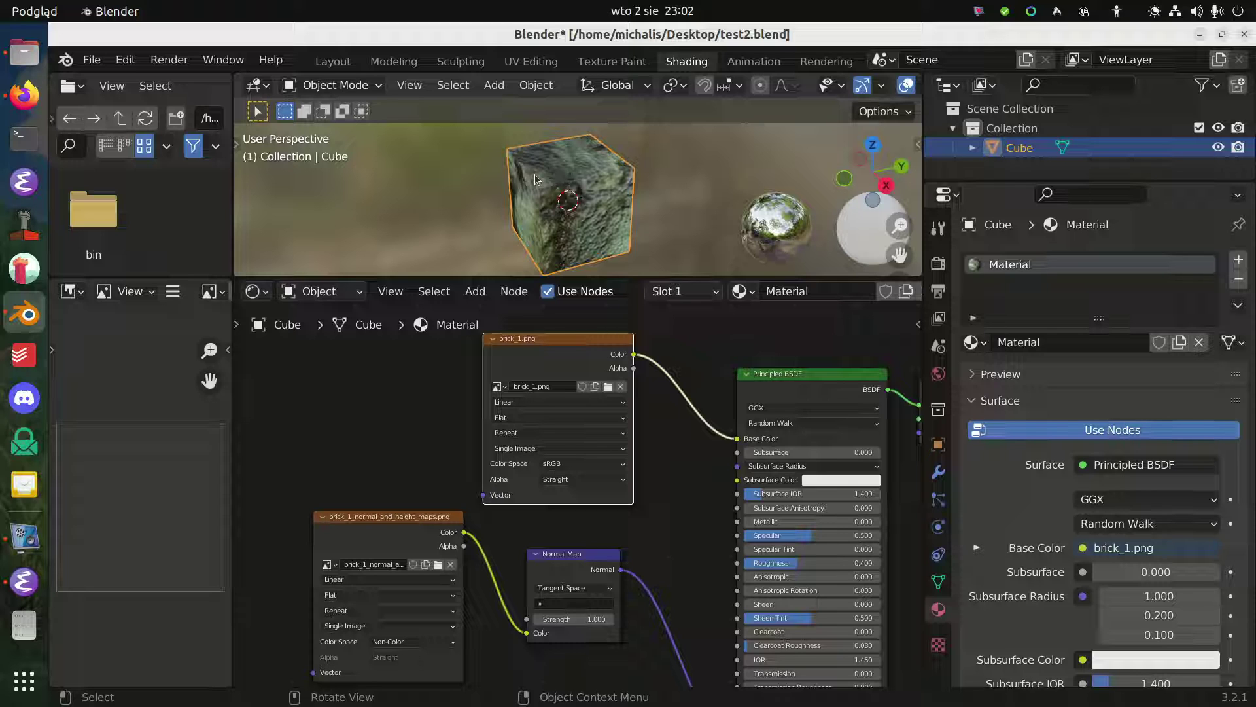
{"action": "key", "text": "ctrl+s"}
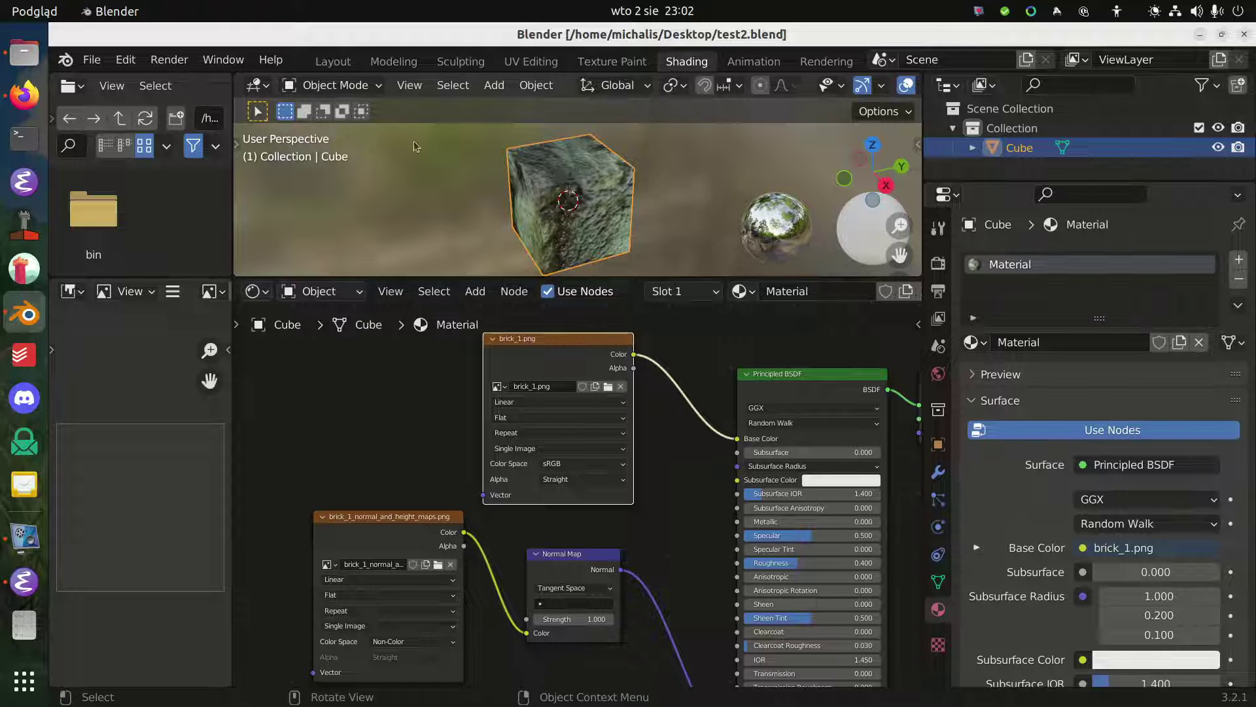
Switch to the Layout workspace and display the cube with Rendered viewport shading
{"action": "left_click", "coordinate": [335, 63]}
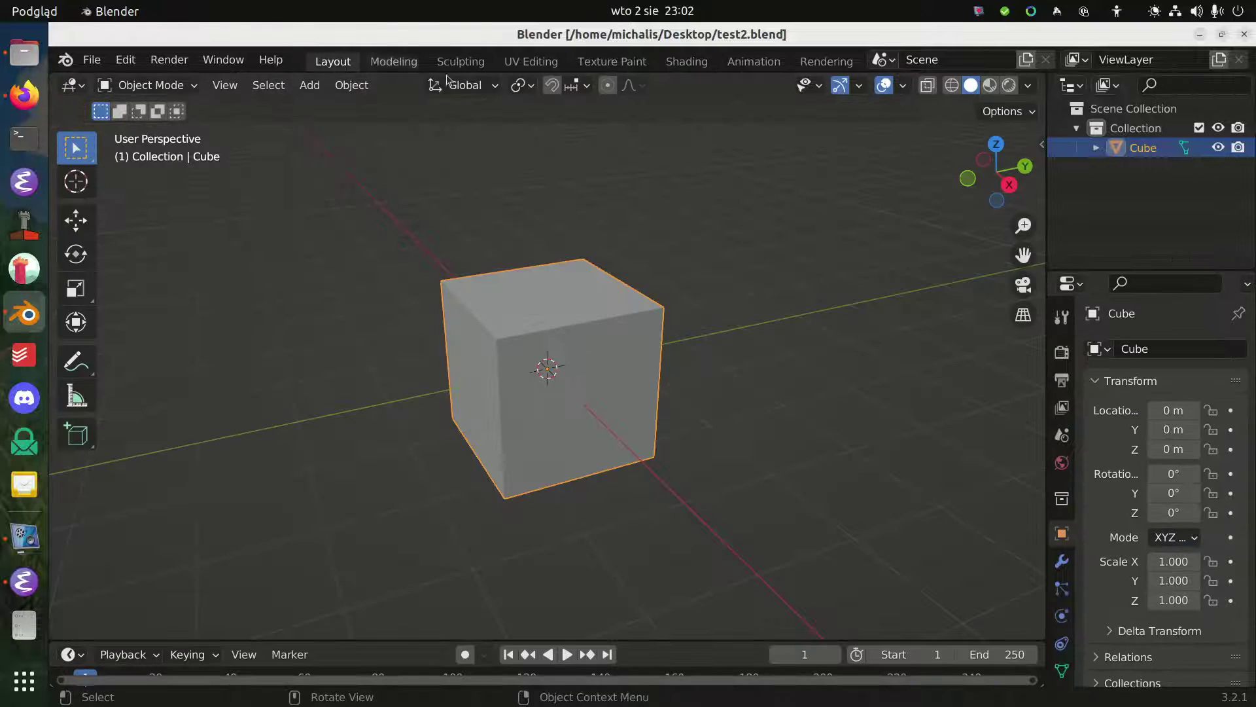
{"action": "left_click", "coordinate": [1009, 85]}
{"action": "middle_click_drag", "start_coordinate": [778, 272], "coordinate": [675, 296]}
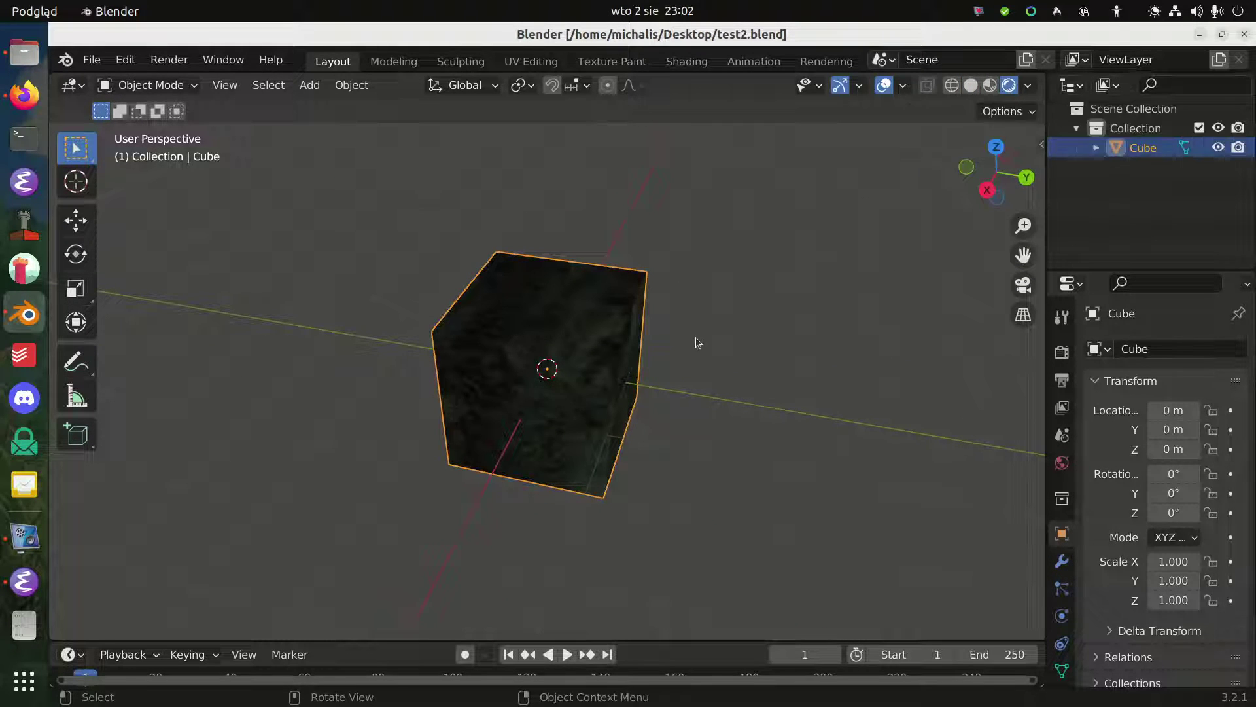
Add a point light to the scene and raise it along the Z axis above the cube
{"action": "key", "text": "shift+a"}
{"action": "mouse_move", "coordinate": [564, 556]}
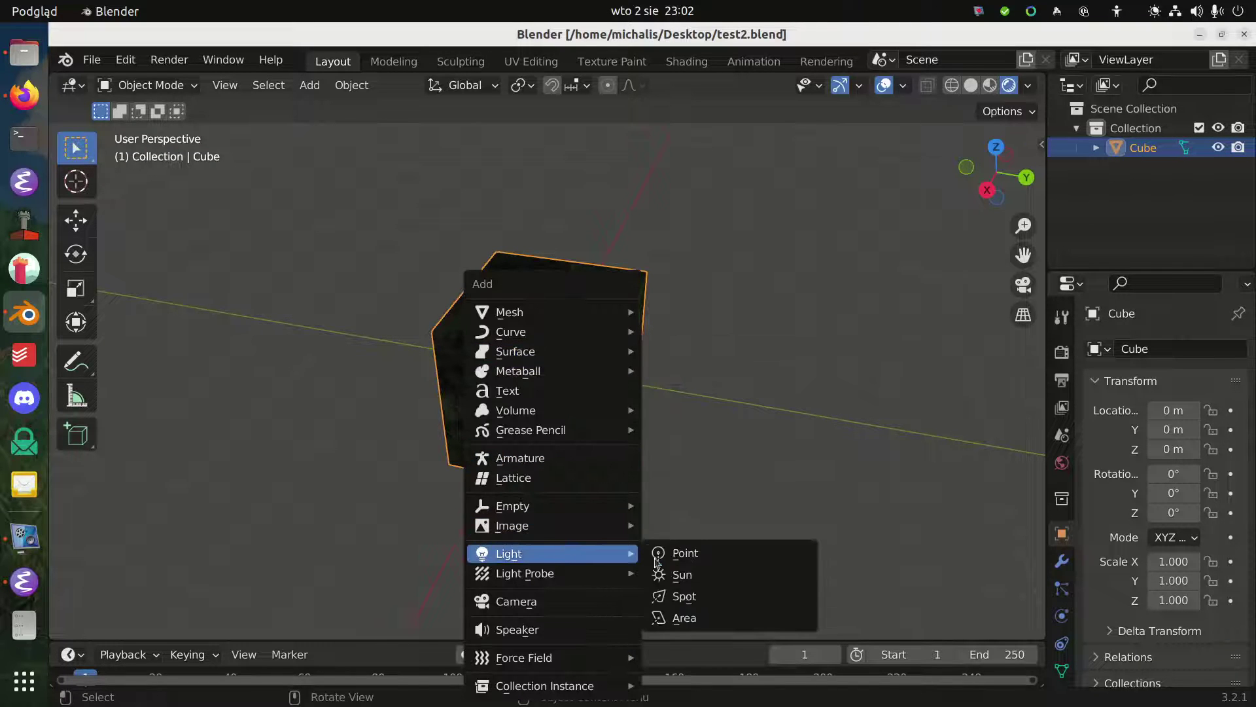
{"action": "left_click", "coordinate": [683, 550]}
{"action": "key", "text": "g"}
{"action": "key", "text": "z"}
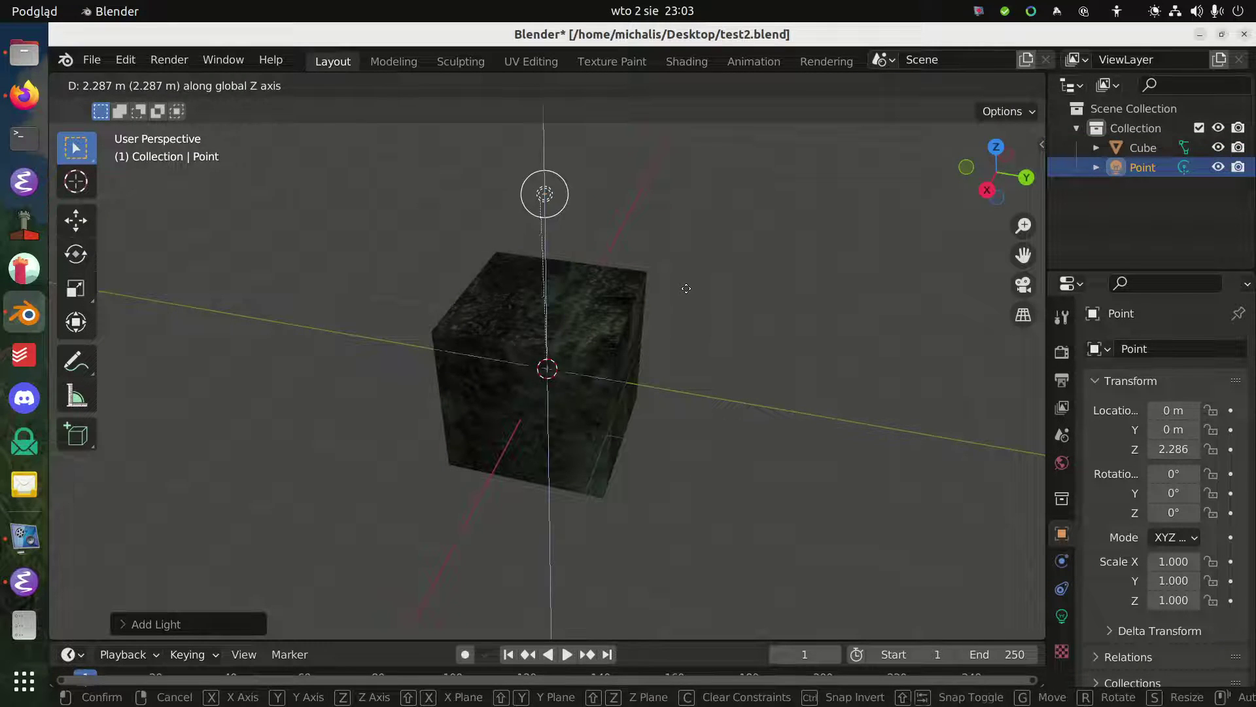
{"action": "left_click", "coordinate": [694, 272]}
Lower the point light along the Z axis to about 1.48 m and examine the lit bumps on the cube's top face
{"action": "middle_click_drag", "start_coordinate": [766, 225], "coordinate": [554, 307]}
{"action": "key", "text": "g"}
{"action": "key", "text": "z"}
{"action": "left_click", "coordinate": [595, 271]}
{"action": "scroll", "coordinate": [507, 325], "scroll_direction": "up", "scroll_amount": 5}
{"action": "scroll", "coordinate": [508, 325], "scroll_direction": "down", "scroll_amount": 5}
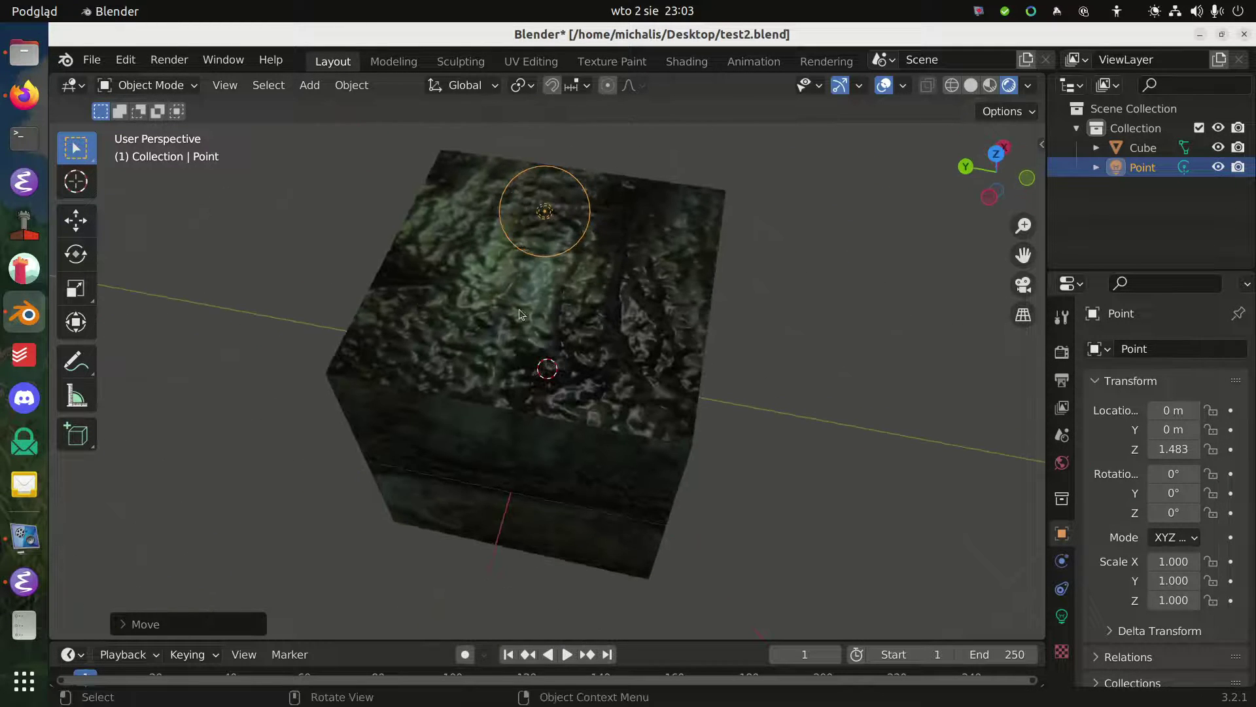
{"action": "scroll", "coordinate": [555, 308], "scroll_direction": "down", "scroll_amount": 3}
Try to move the point light along the Y axis, and delete the light from the scene
{"action": "key", "text": "g"}
{"action": "key", "text": "y"}
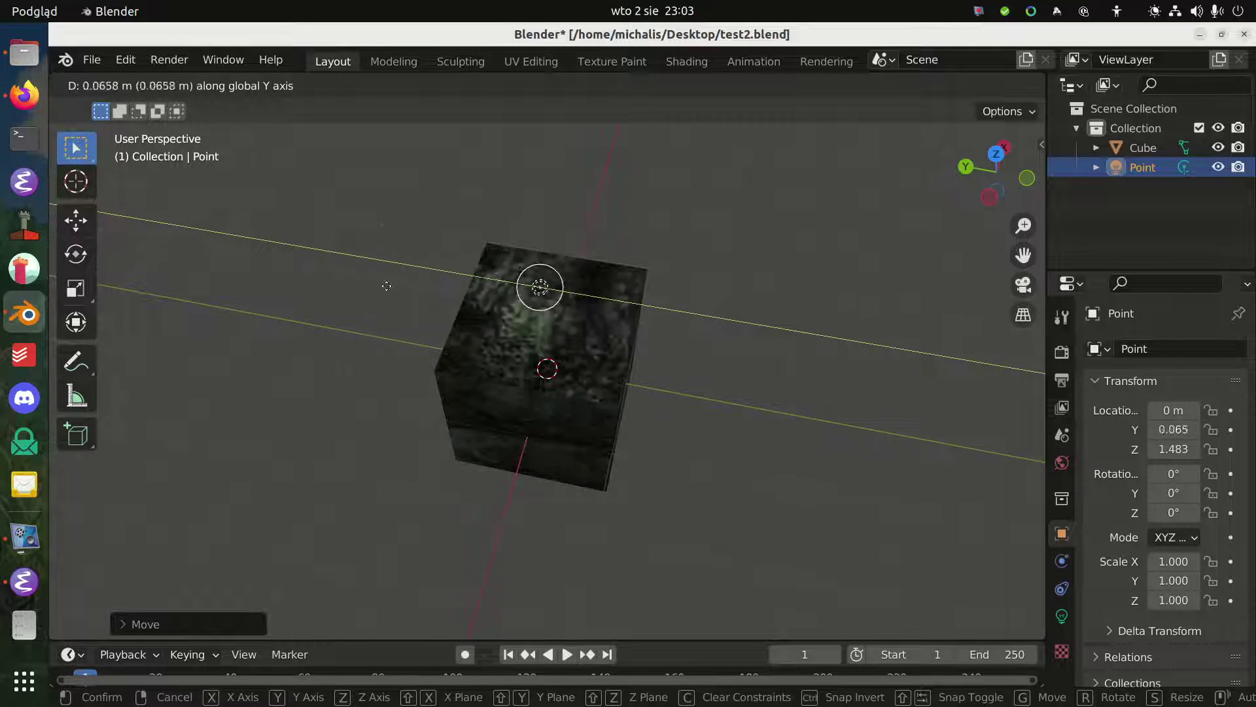
{"action": "key", "text": "Escape"}
{"action": "key", "text": "x"}
{"action": "left_click", "coordinate": [611, 295]}
{"action": "middle_click_drag", "start_coordinate": [611, 297], "coordinate": [376, 407]}
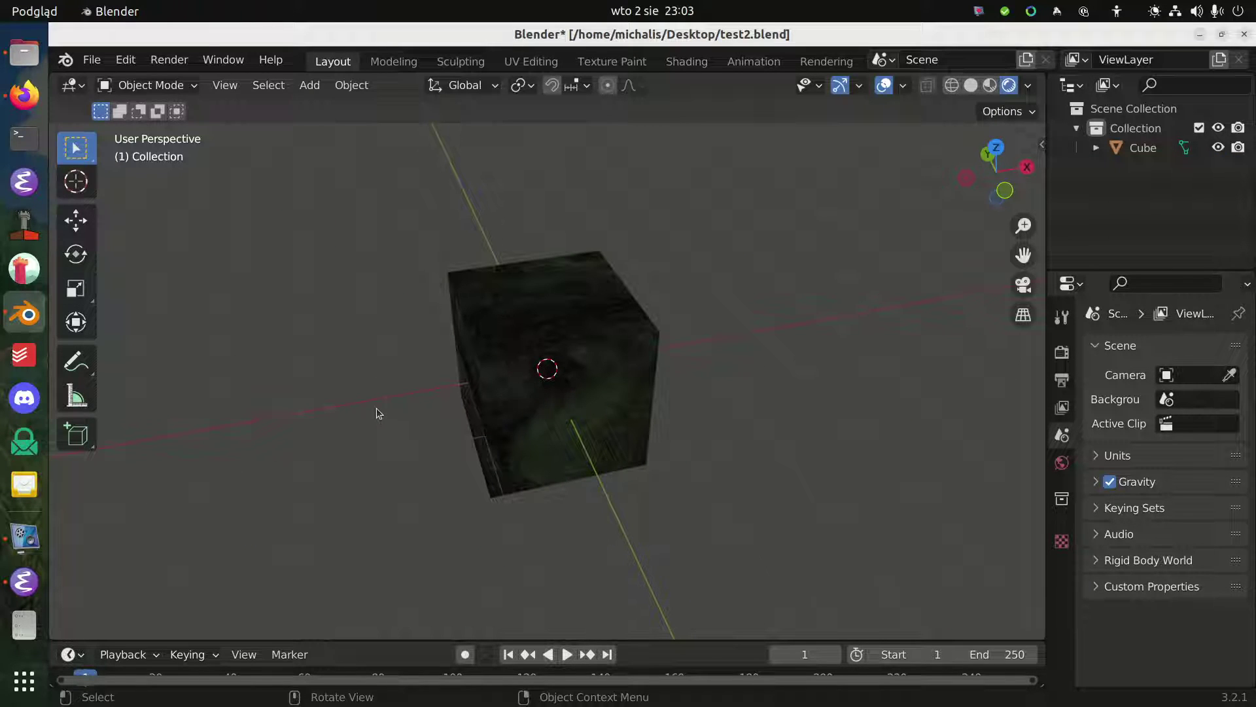
Save the Blender file and start a glTF 2.0 export of the scene
{"action": "key", "text": "ctrl+s"}
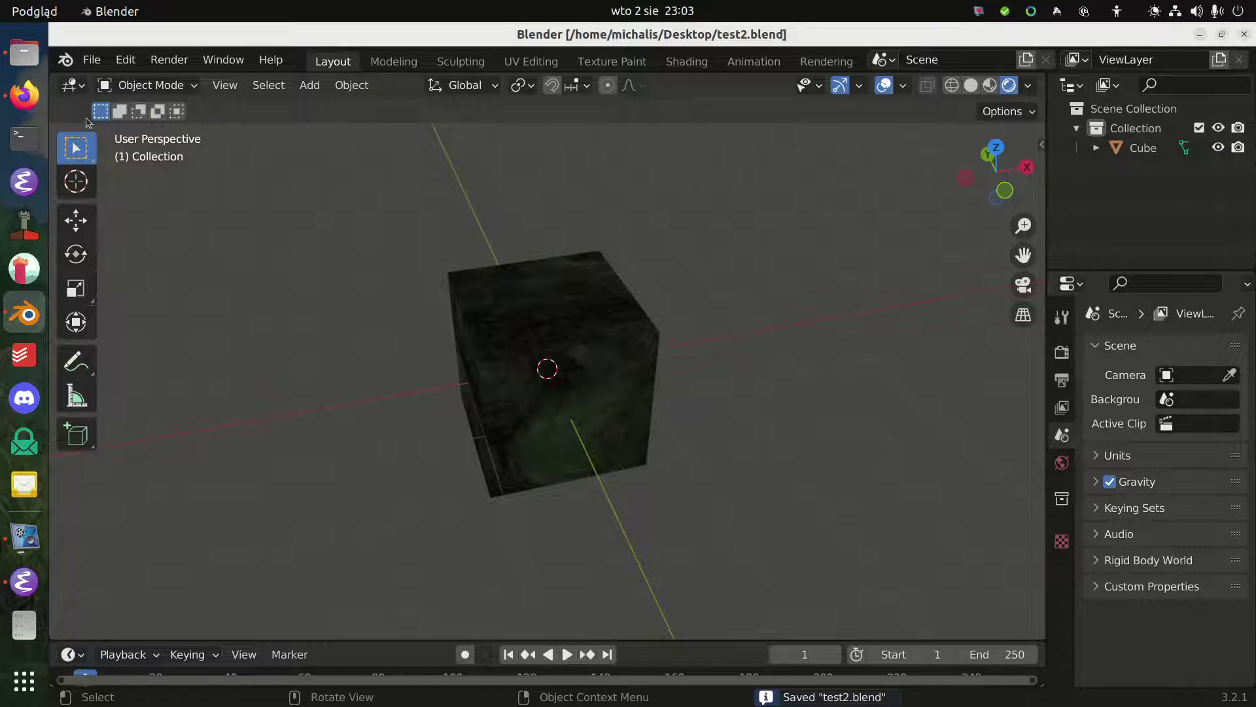
{"action": "left_click", "coordinate": [87, 61]}
{"action": "mouse_move", "coordinate": [184, 344]}
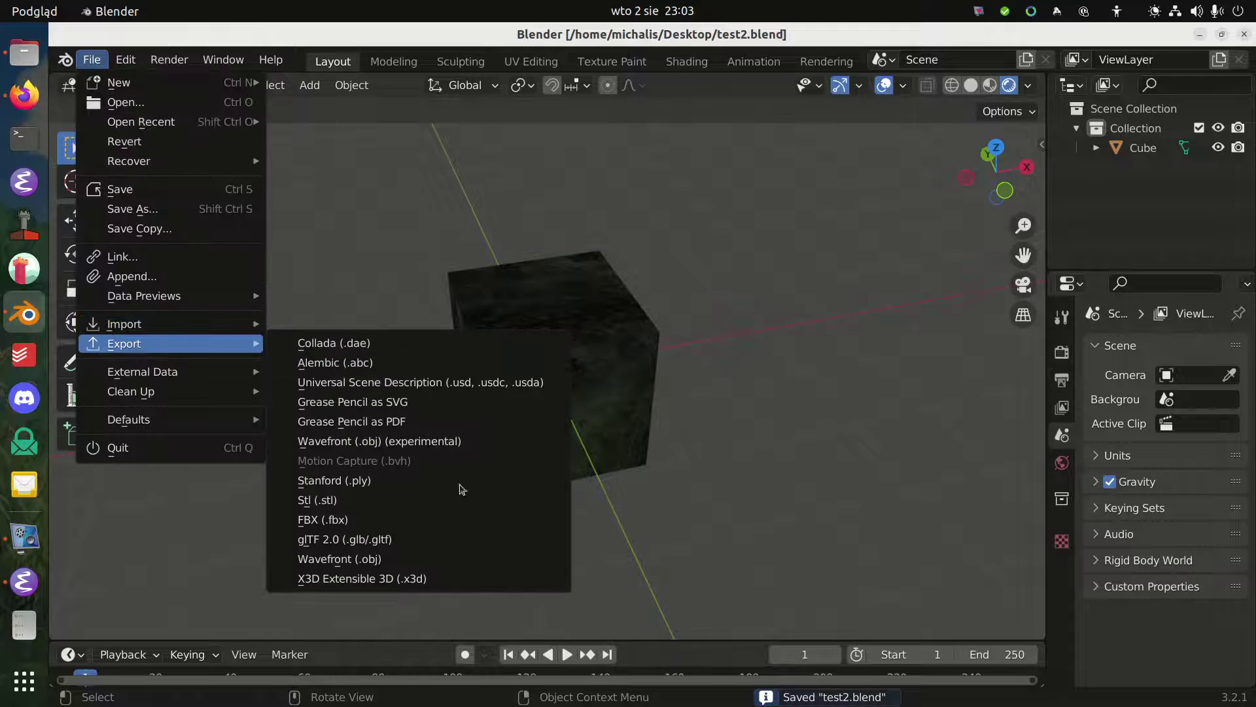
{"action": "left_click", "coordinate": [457, 539]}
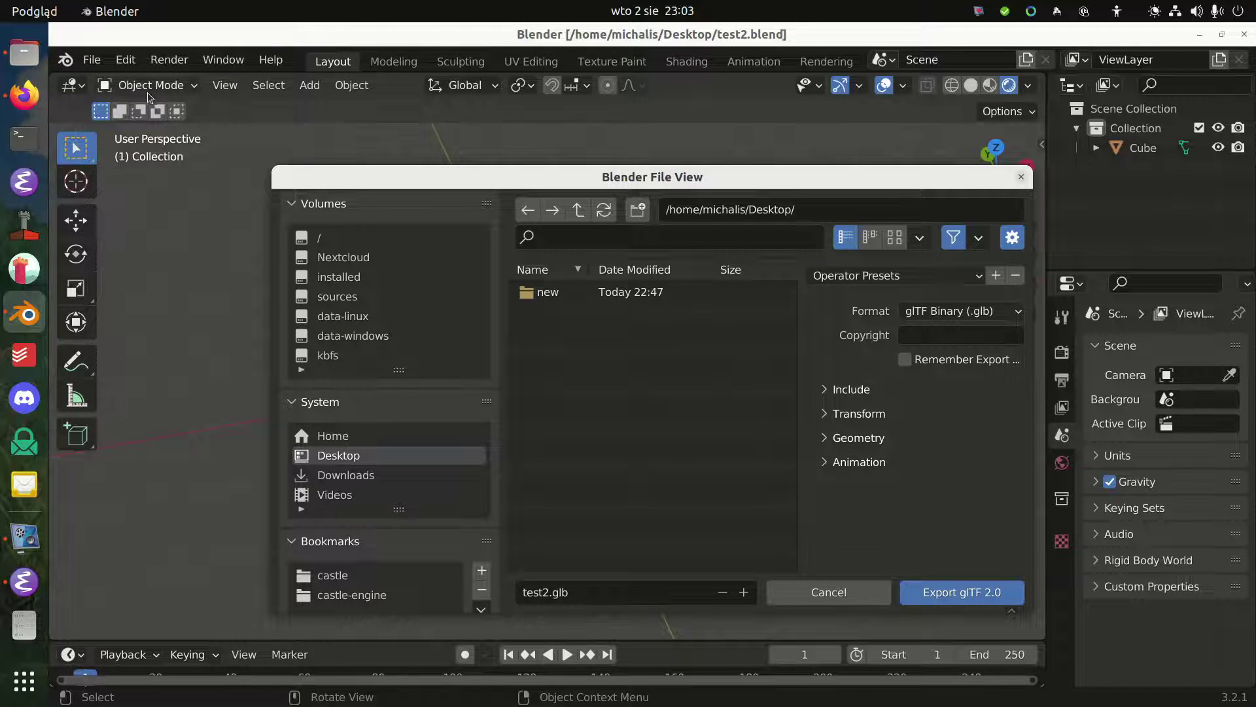
Consult the glTF export advice on the castle-engine.io Blender page in Firefox, and export the scene from Blender to the Desktop as test2.glb
{"action": "left_click", "coordinate": [25, 95]}
{"action": "left_click", "coordinate": [225, 39]}
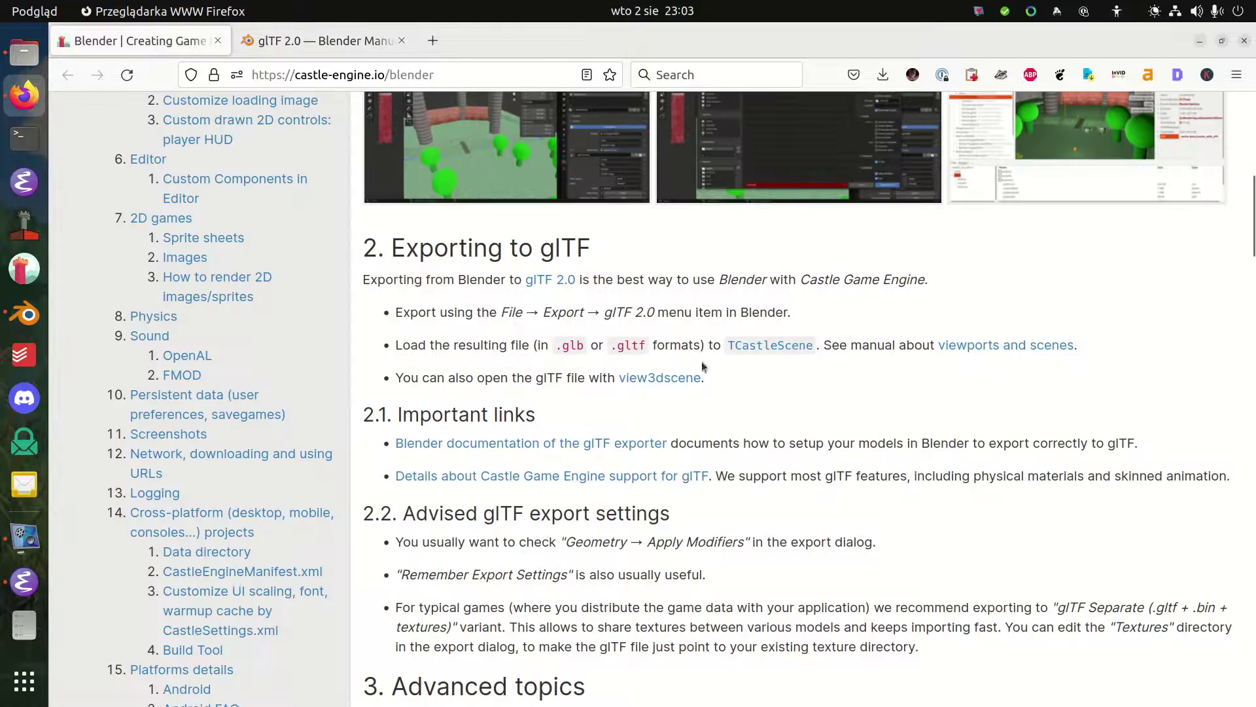
{"action": "scroll", "coordinate": [693, 438], "scroll_direction": "up", "scroll_amount": 10}
{"action": "scroll", "coordinate": [693, 437], "scroll_direction": "down", "scroll_amount": 5}
{"action": "key", "text": "alt+Tab"}
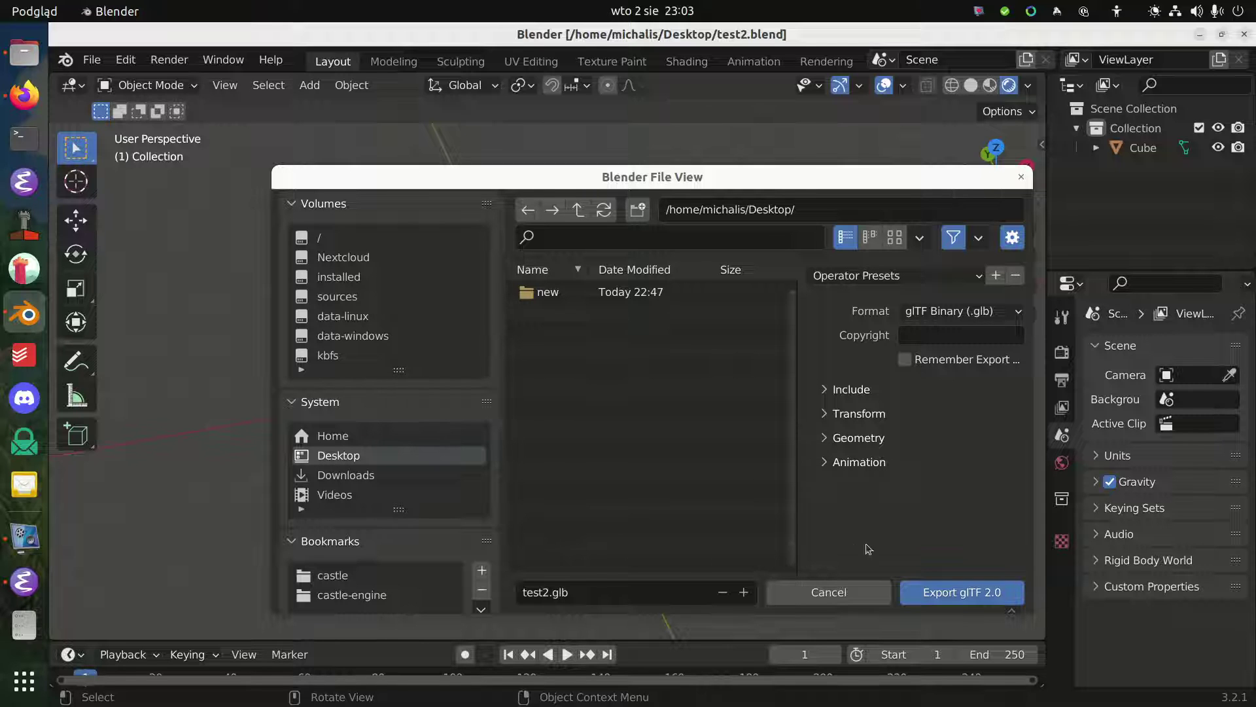
{"action": "left_click", "coordinate": [957, 599]}
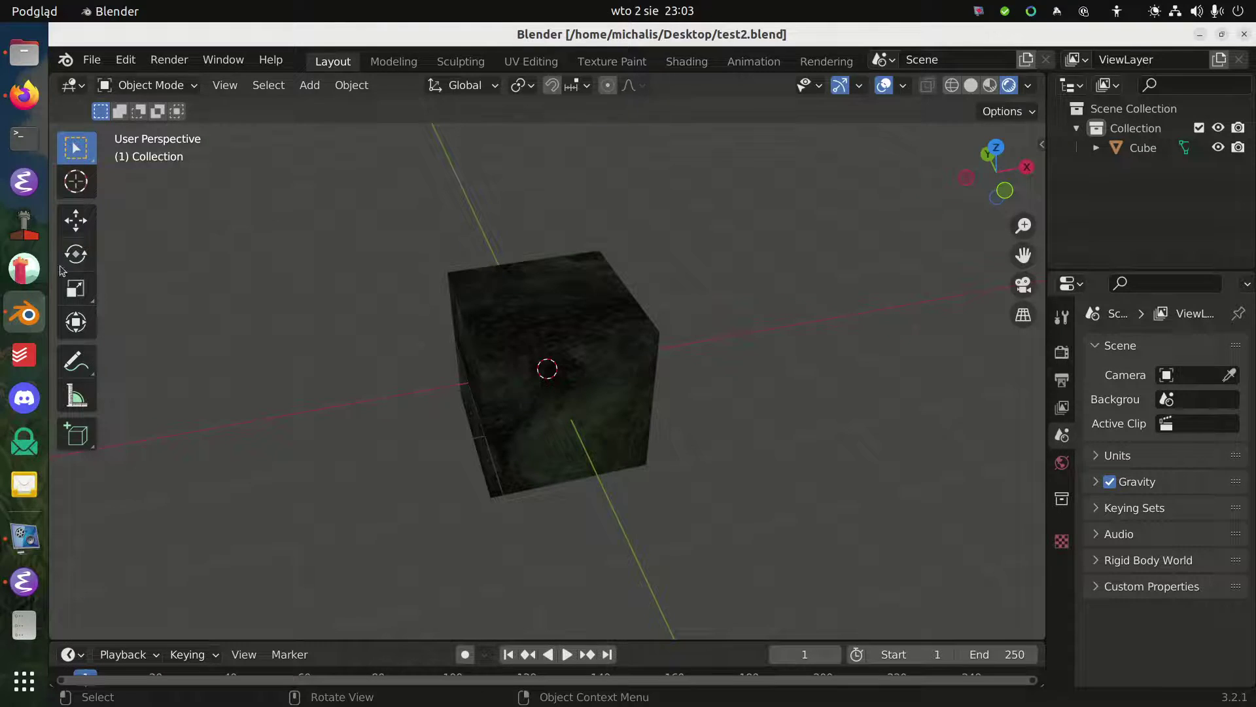
Switch to the Castle Game Engine editor and create a project from the Empty template named my-new-project-empty123
{"action": "left_click", "coordinate": [24, 268]}
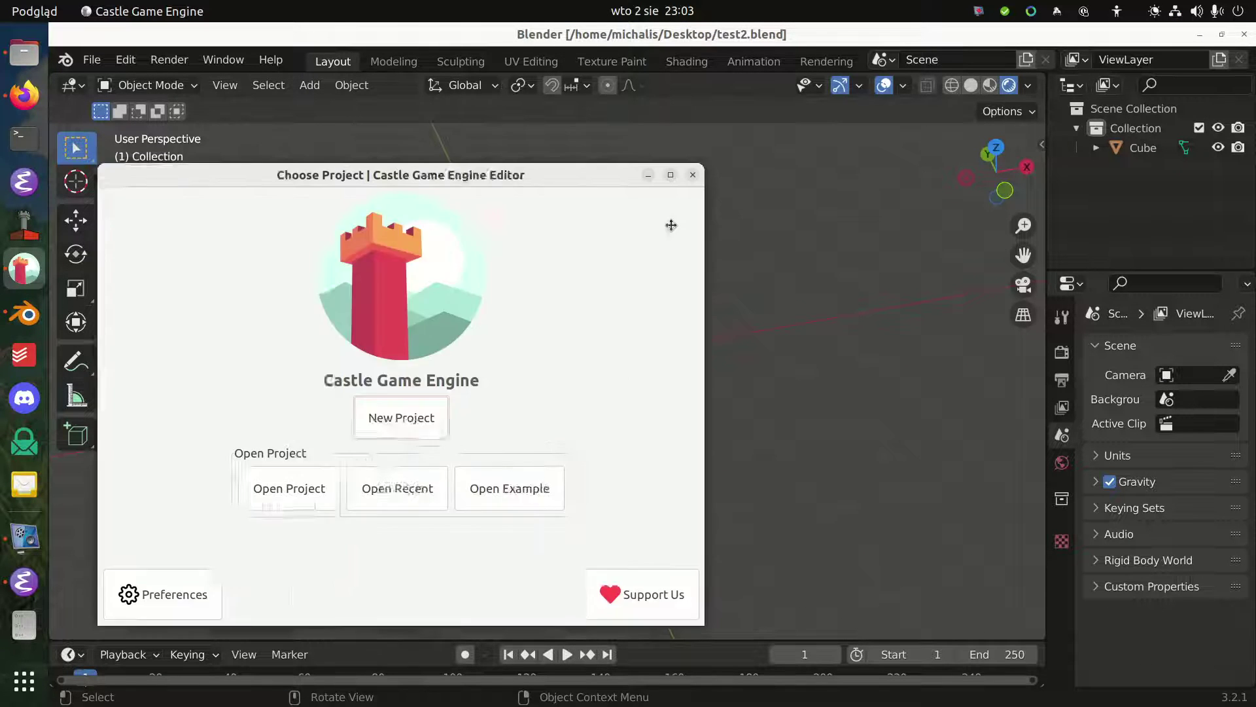
{"action": "left_click", "coordinate": [680, 400]}
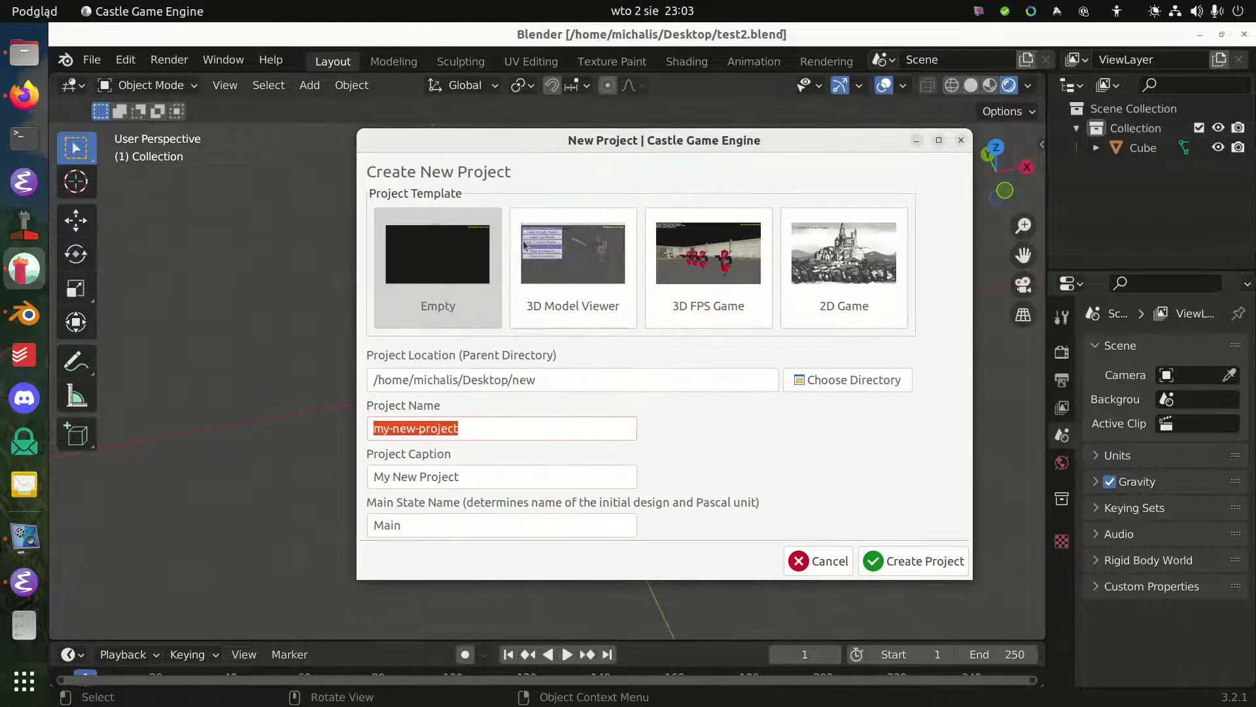
{"action": "left_click", "coordinate": [576, 425]}
{"action": "type", "text": "-empty123"}
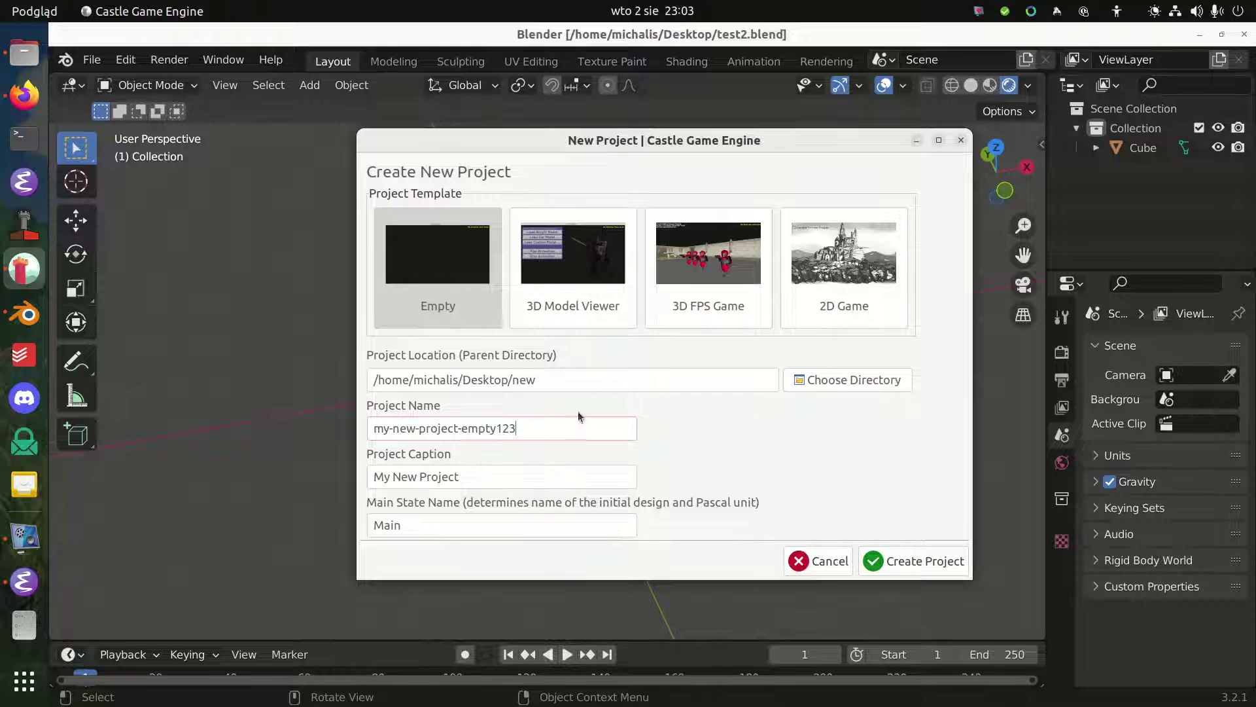
{"action": "left_click", "coordinate": [929, 562]}
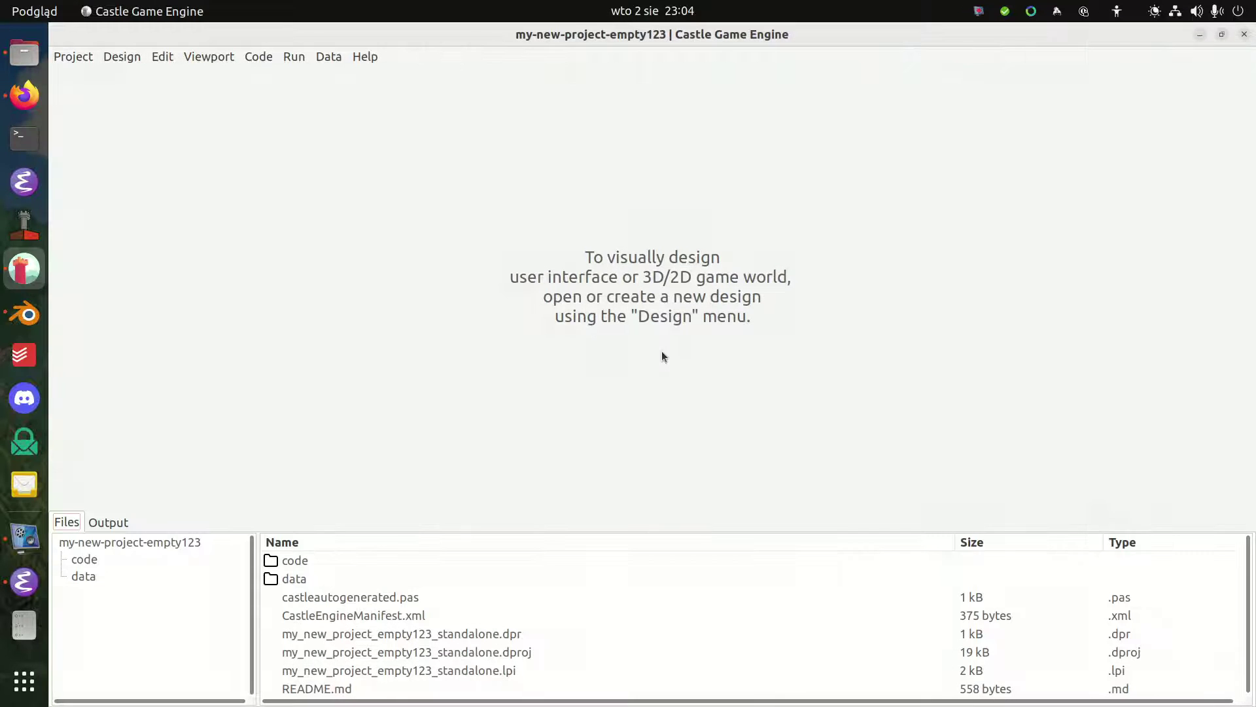
Open the project's data folder and create a new user interface design with an empty rectangle as its root
{"action": "double_click", "coordinate": [364, 579]}
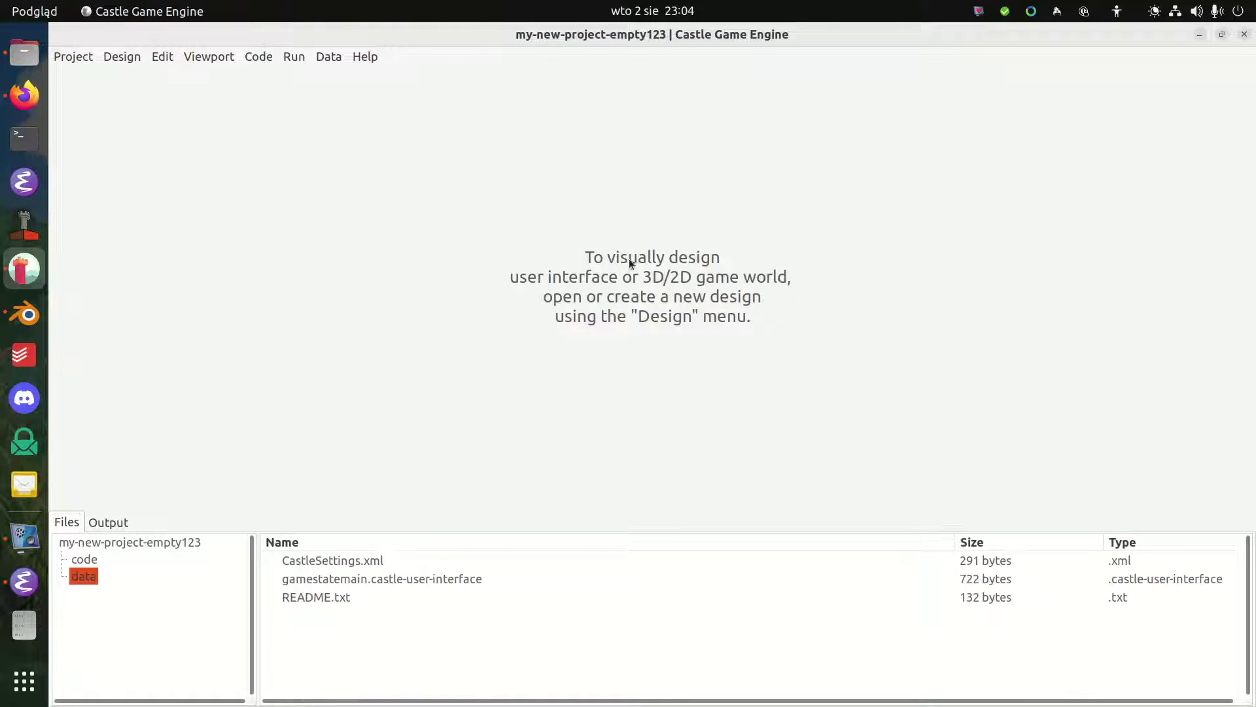
{"action": "left_click", "coordinate": [122, 57]}
{"action": "left_click", "coordinate": [373, 77]}
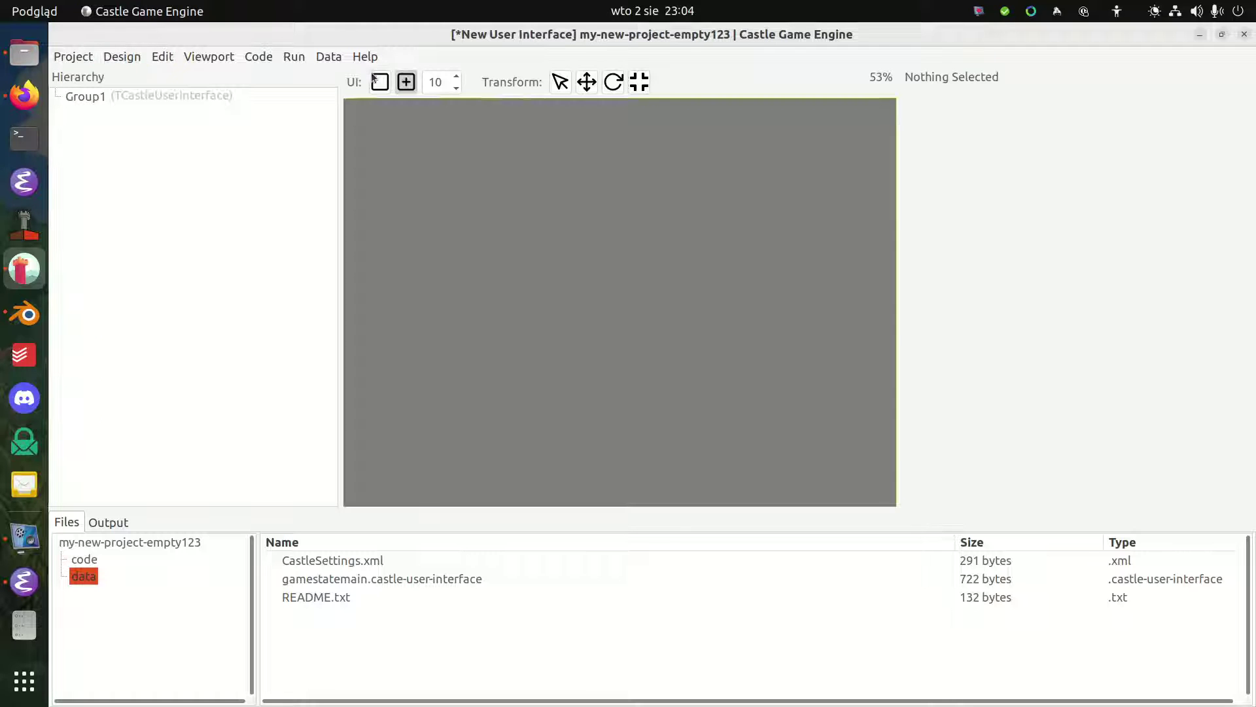
Add a 3D viewport to the root group and delete the viewport's default plane
{"action": "right_click", "coordinate": [164, 96]}
{"action": "mouse_move", "coordinate": [249, 103]}
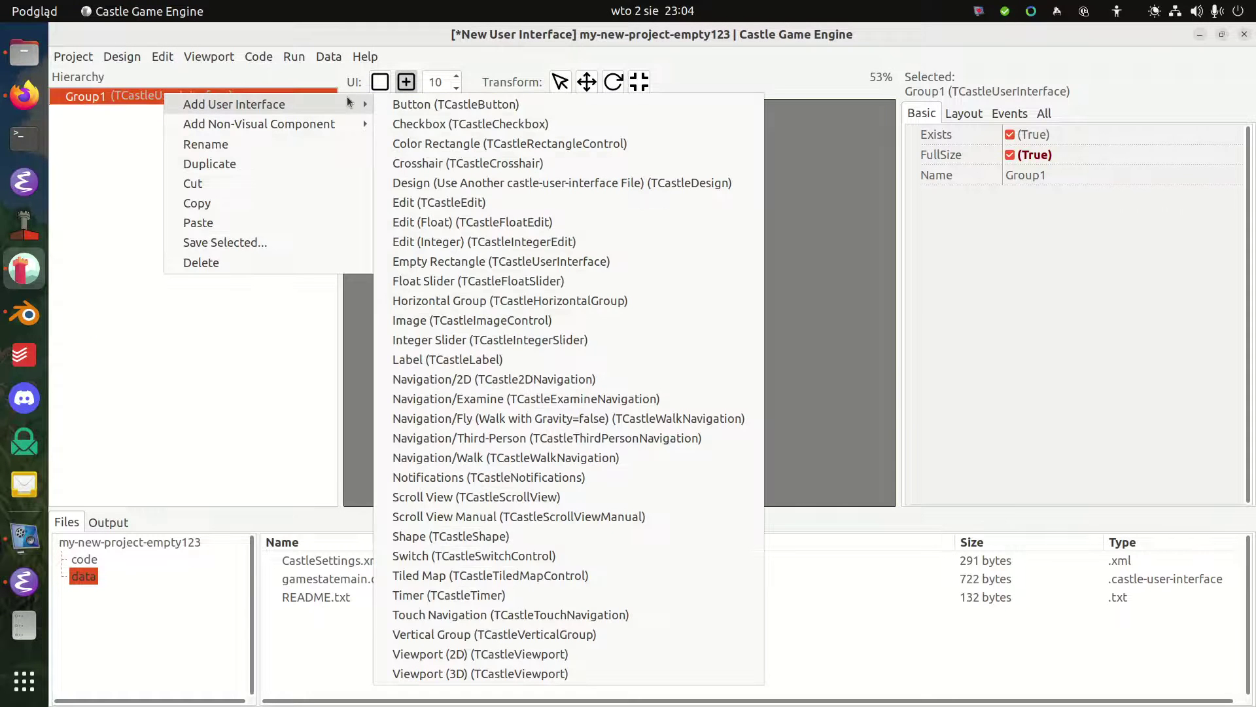
{"action": "left_click", "coordinate": [570, 671]}
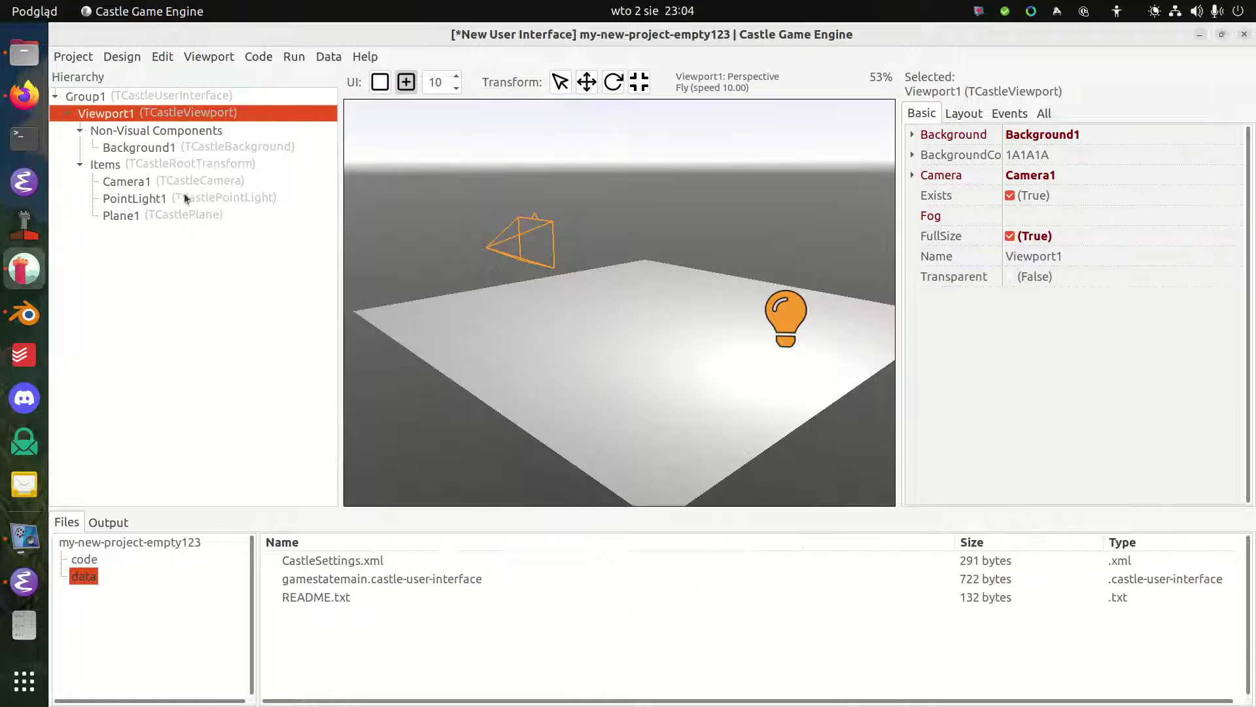
{"action": "left_click", "coordinate": [218, 219]}
{"action": "key", "text": "Delete"}
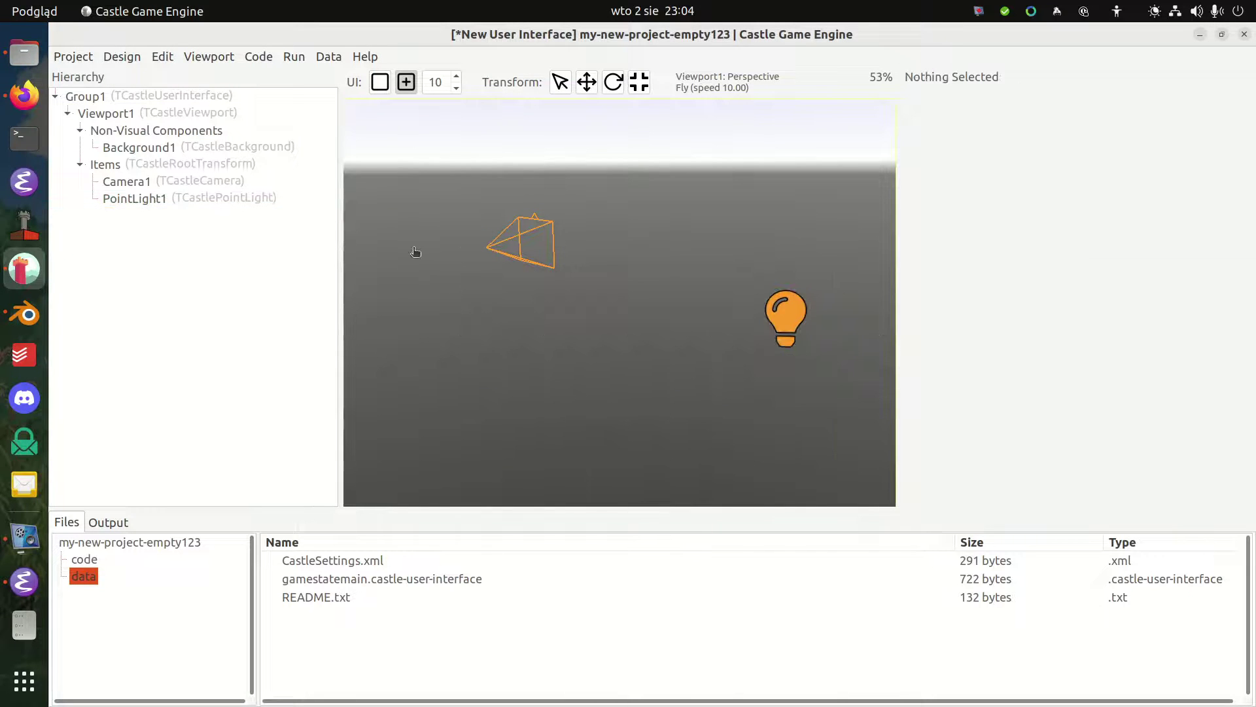
Copy test2.glb from the Desktop into the data folder of my-new-project-empty123
{"action": "right_click", "coordinate": [465, 636]}
{"action": "left_click", "coordinate": [539, 596]}
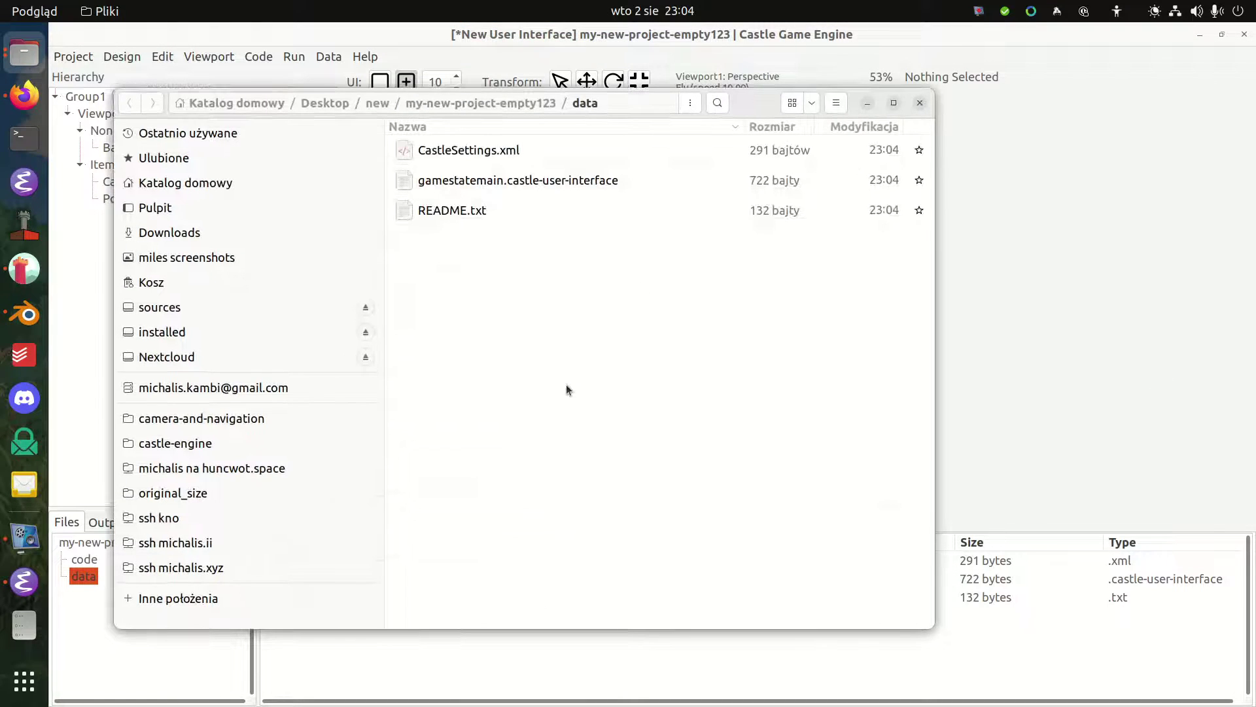
{"action": "left_click", "coordinate": [325, 103]}
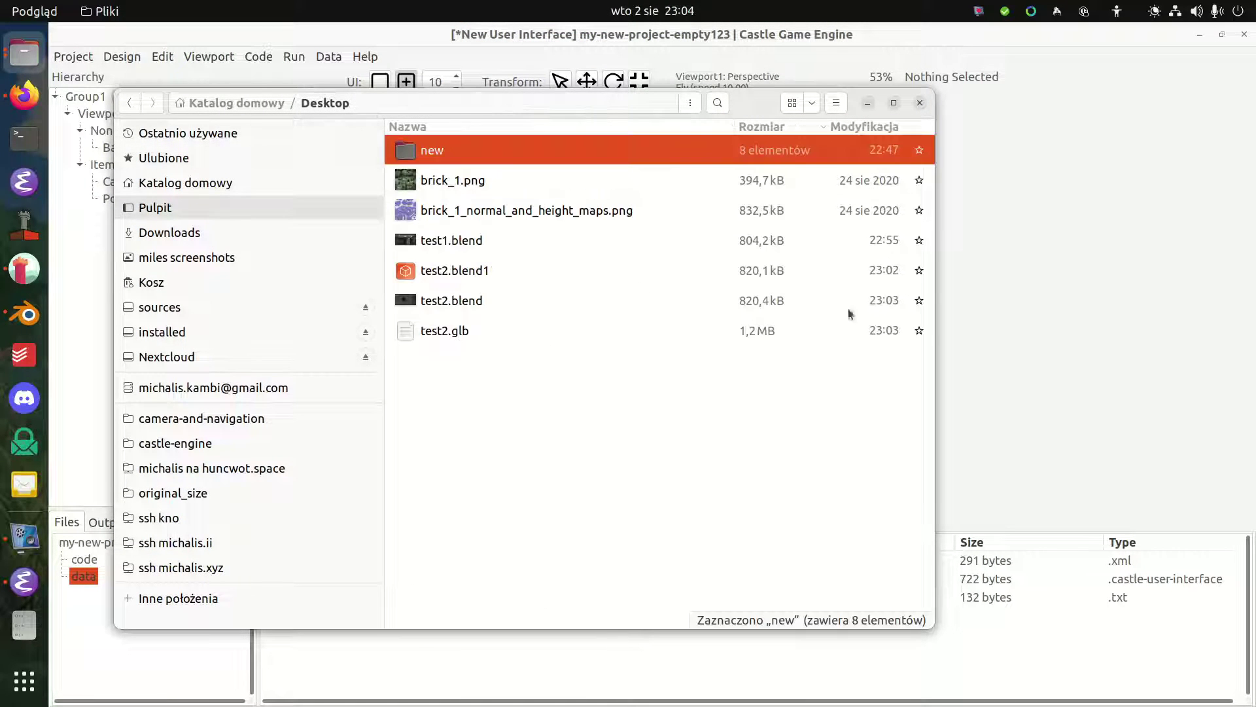
{"action": "left_click", "coordinate": [517, 329]}
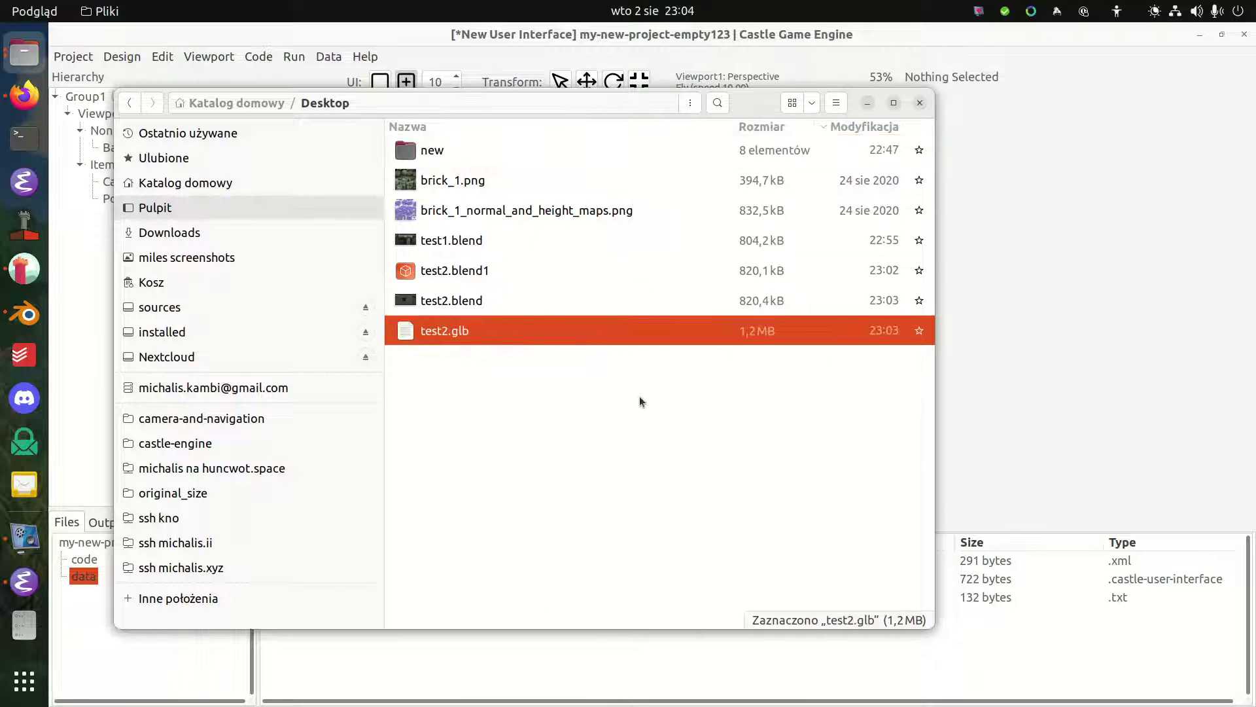
{"action": "key", "text": "alt+Right"}
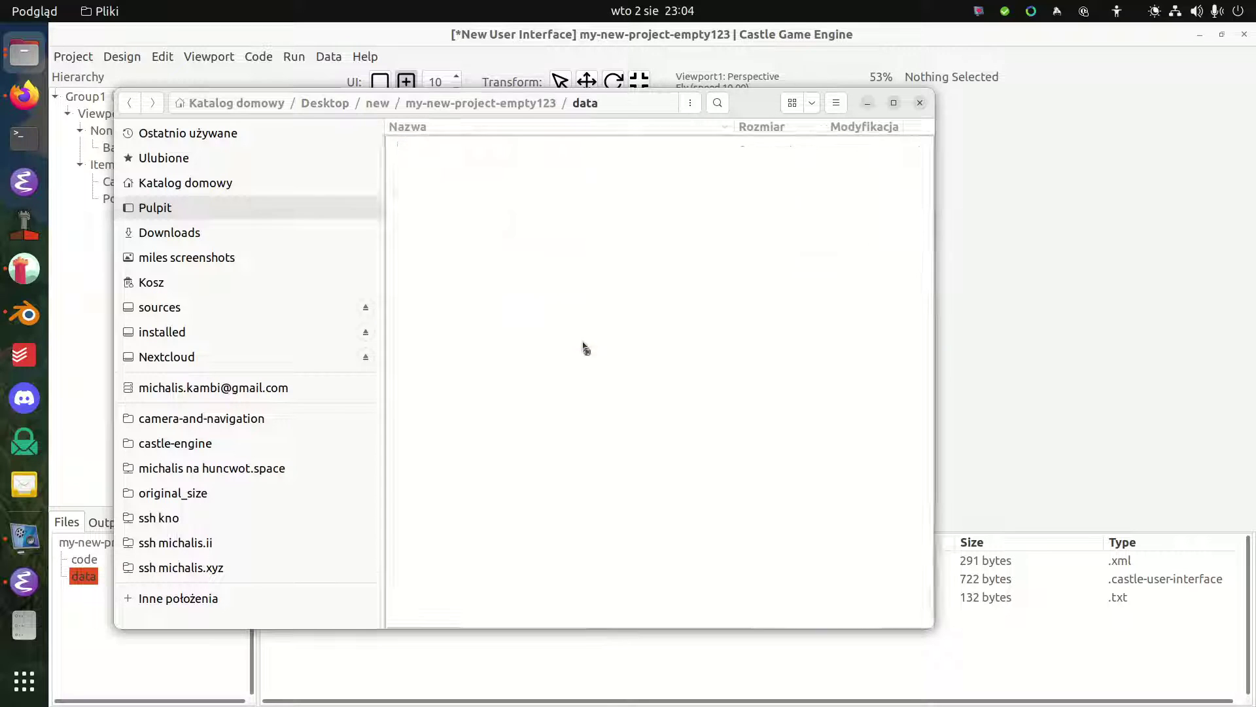
{"action": "key", "text": "ctrl+v"}
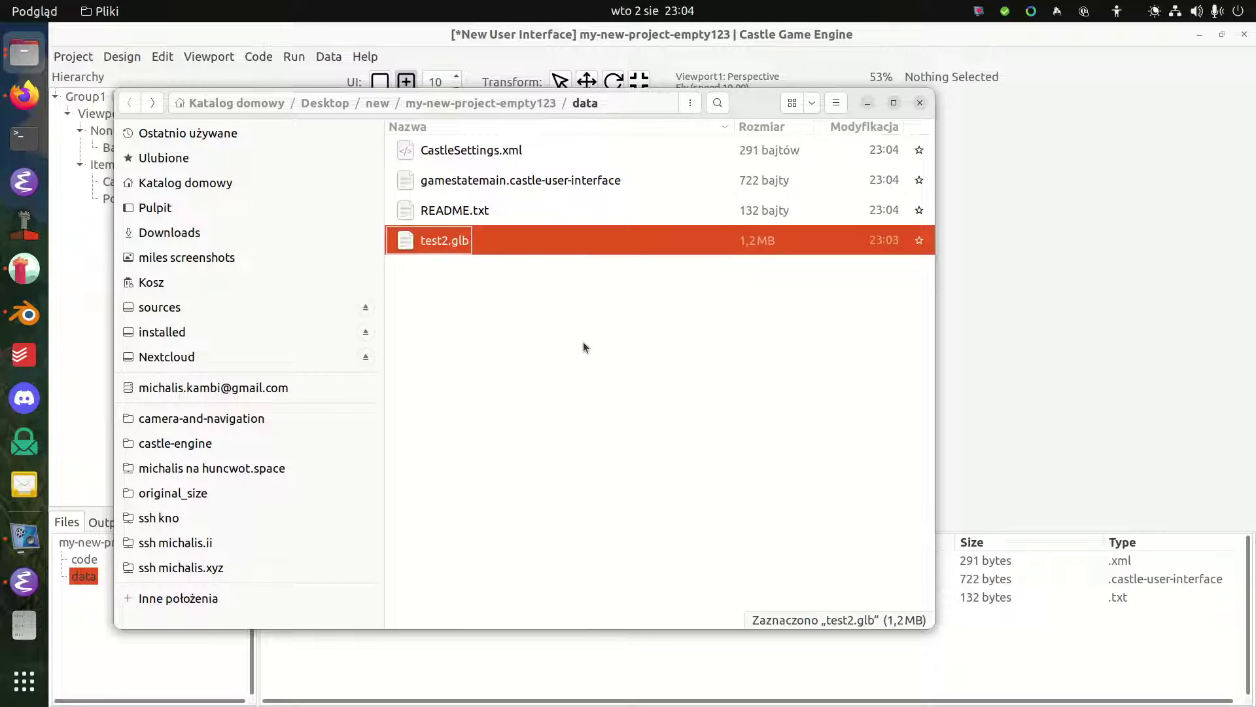
{"action": "left_click", "coordinate": [537, 219]}
{"action": "left_click", "coordinate": [507, 241]}
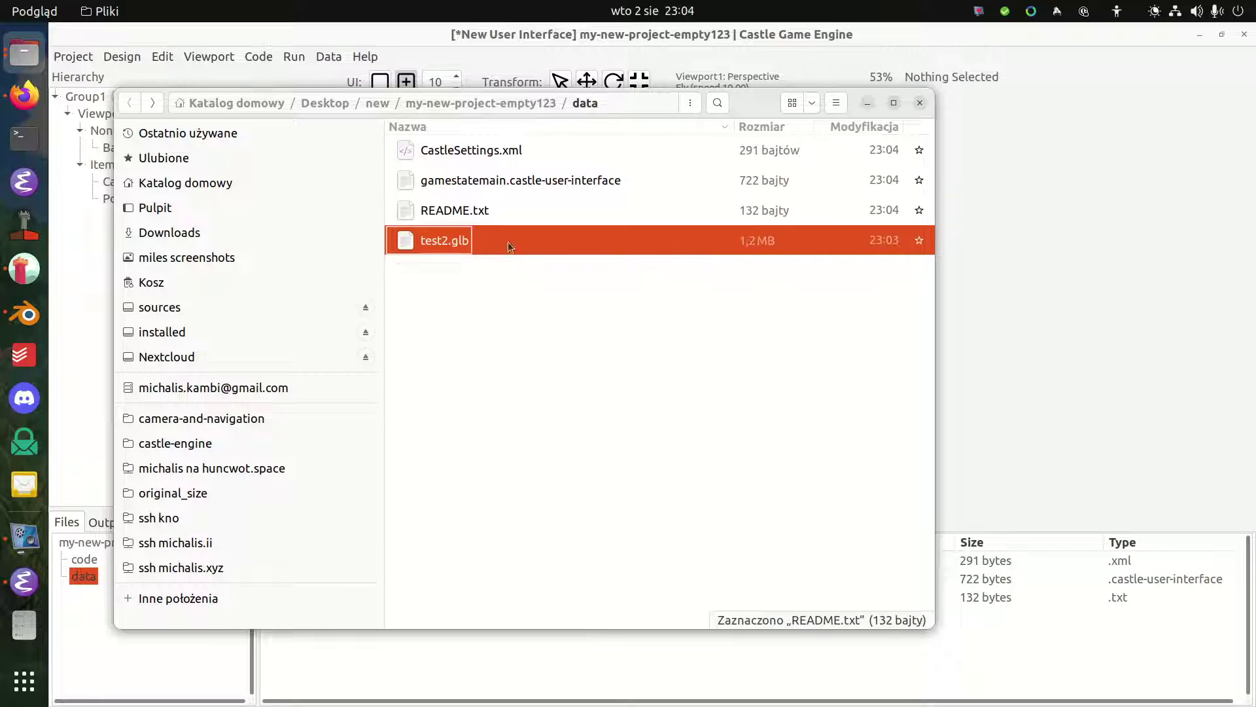
{"action": "key", "text": "F2"}
{"action": "key", "text": "ctrl+a"}
{"action": "key", "text": "Escape"}
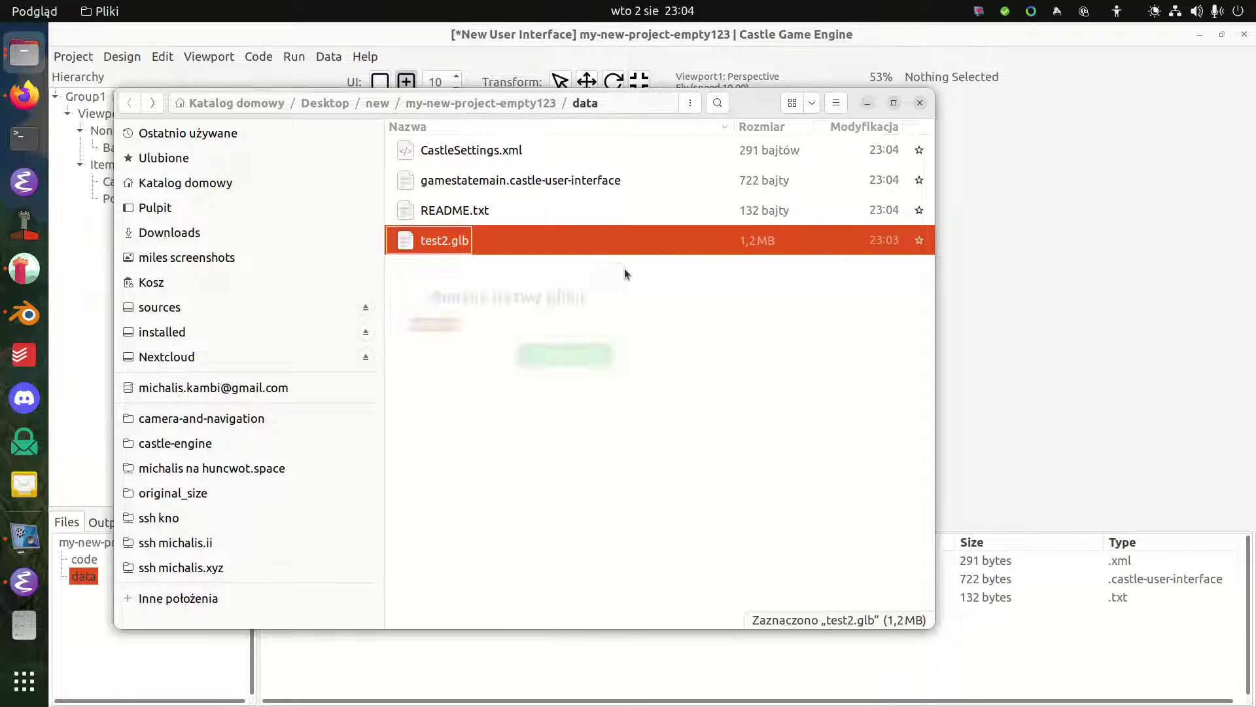
Return to the Castle Game Engine editor and inspect test2.glb from several angles in view3dscene, closing the viewer when done
{"action": "key", "text": "alt+Tab"}
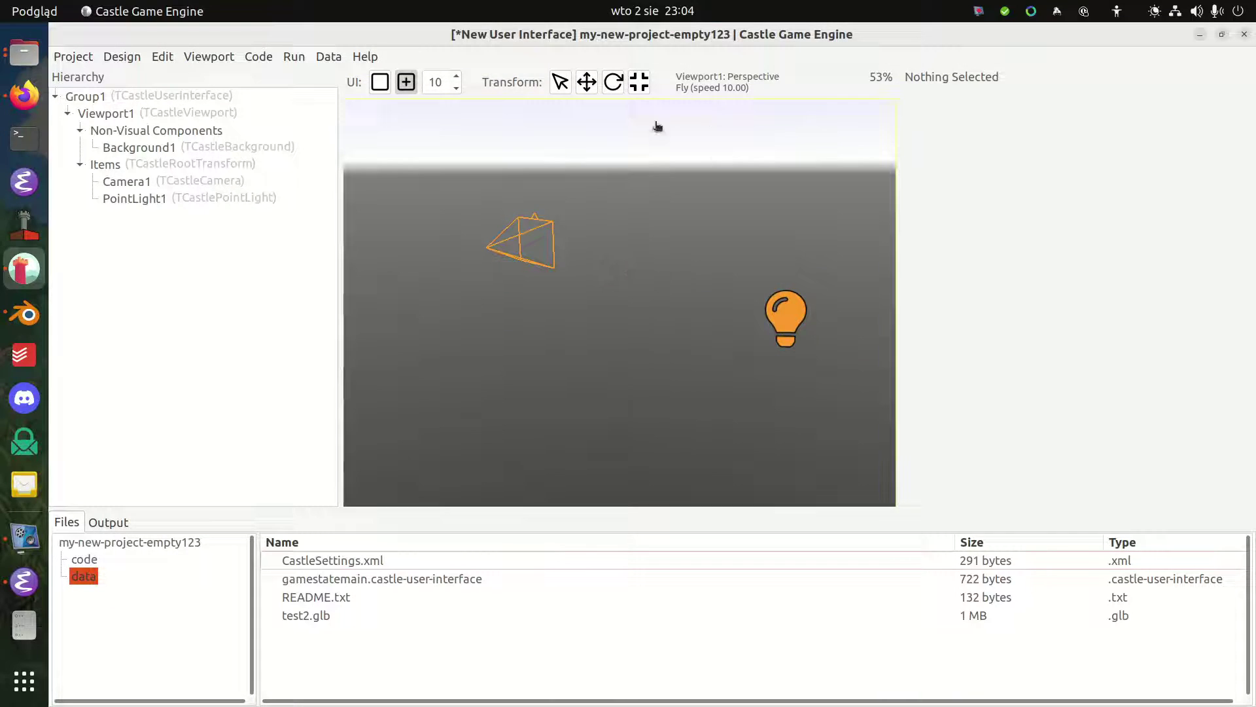
{"action": "left_click", "coordinate": [351, 618]}
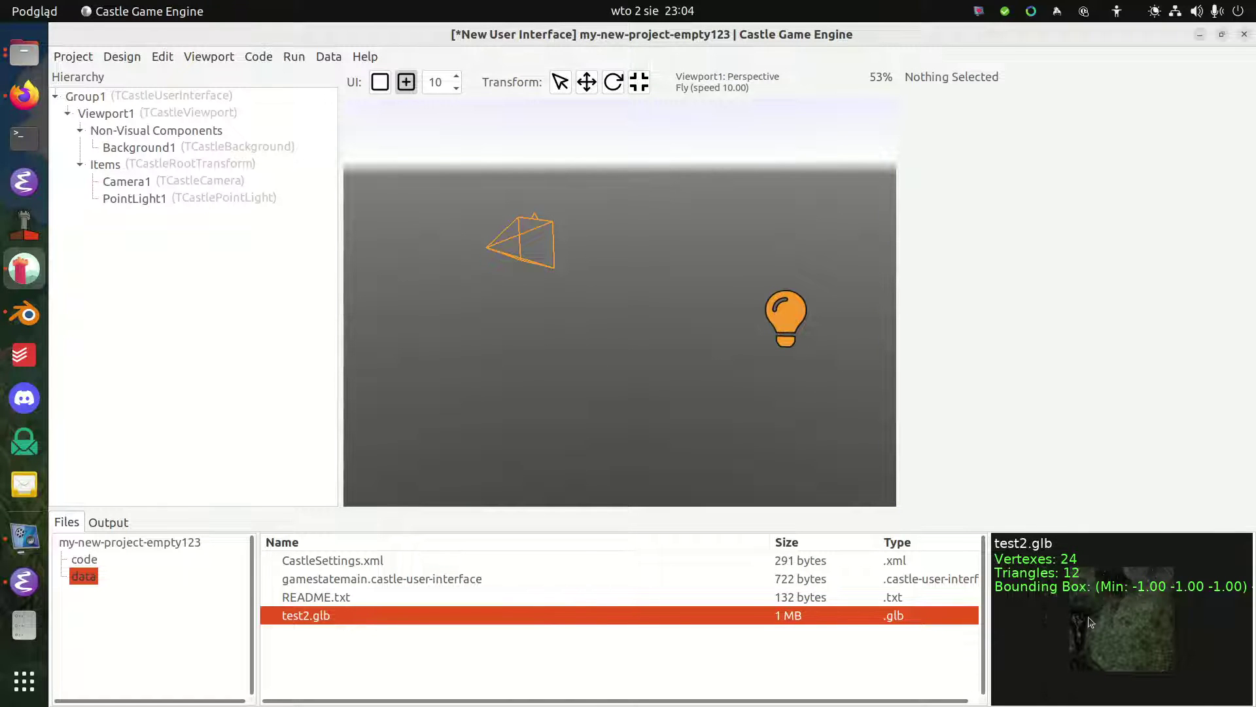
{"action": "double_click", "coordinate": [324, 620]}
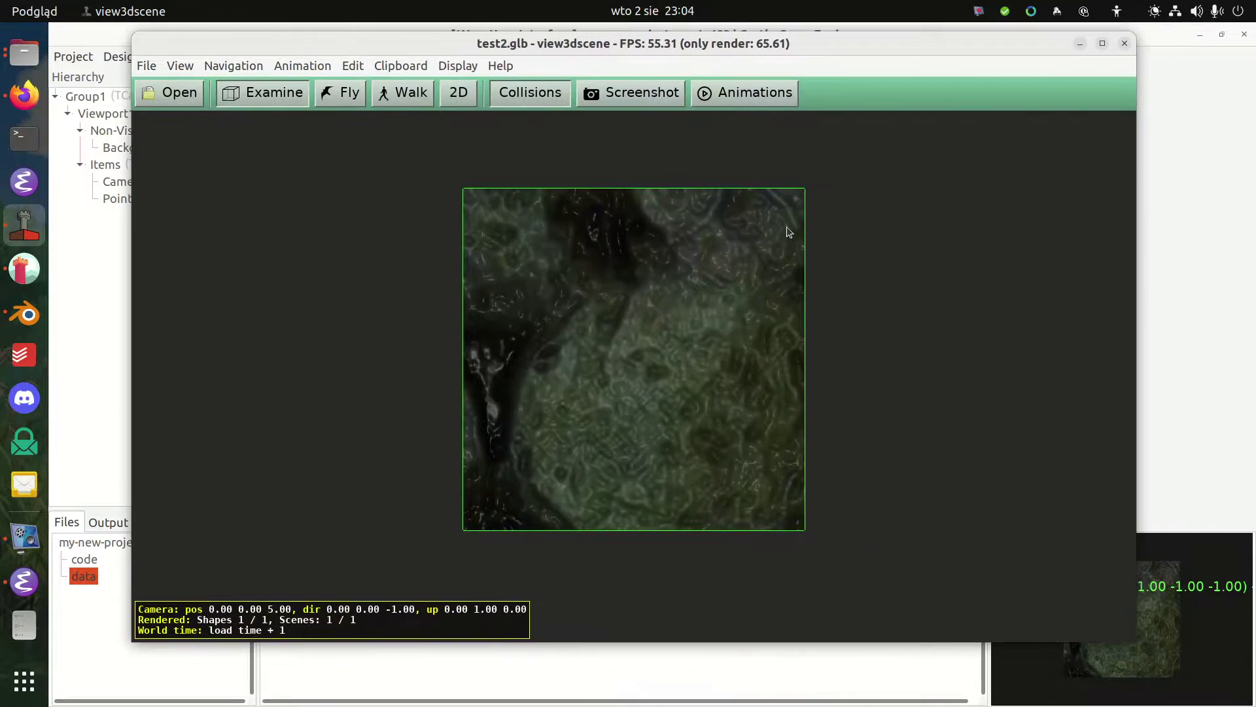
{"action": "left_click_drag", "start_coordinate": [599, 484], "coordinate": [924, 273]}
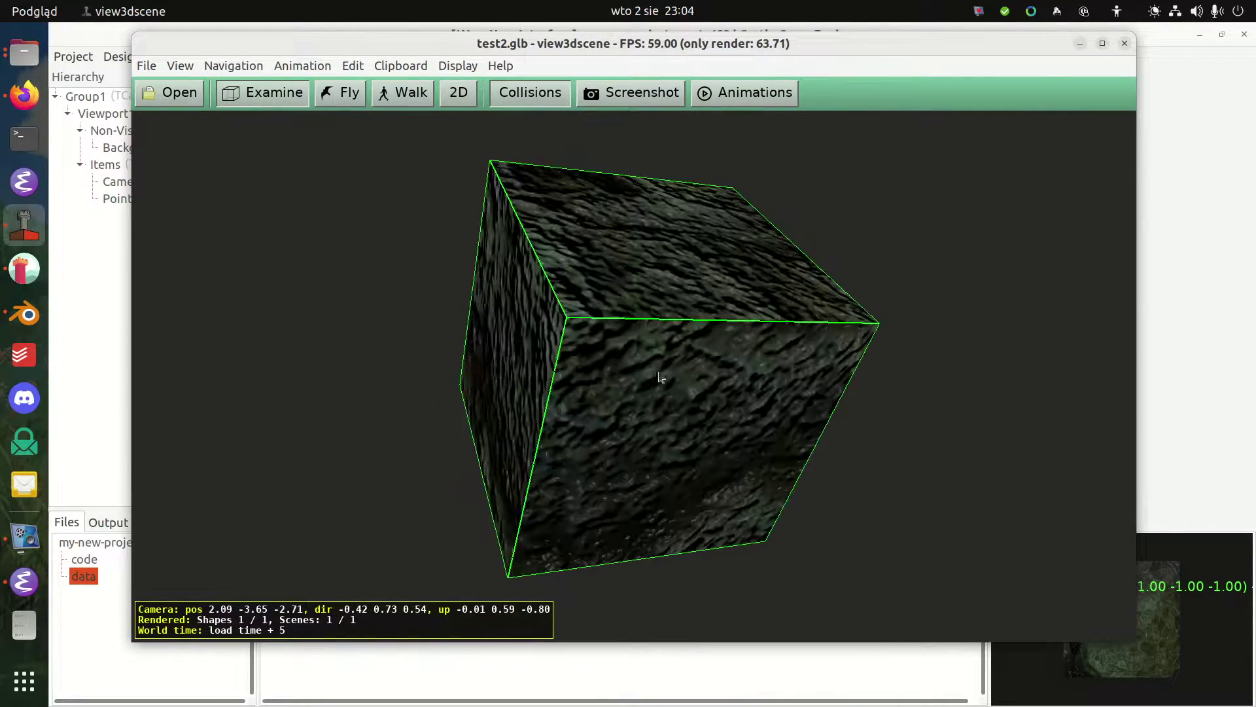
{"action": "left_click", "coordinate": [1125, 43]}
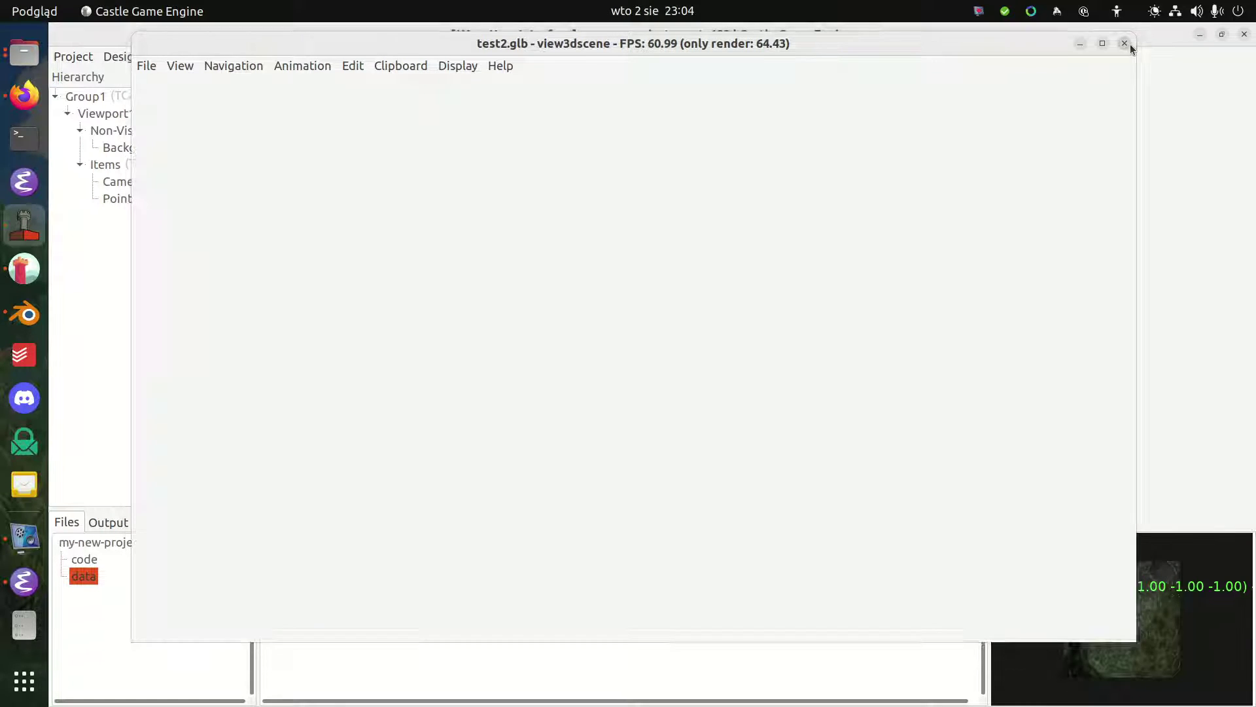
Add test2.glb to the 3D viewport as a scene and lower it along Y to about -0.20
{"action": "left_click_drag", "start_coordinate": [336, 618], "coordinate": [608, 205]}
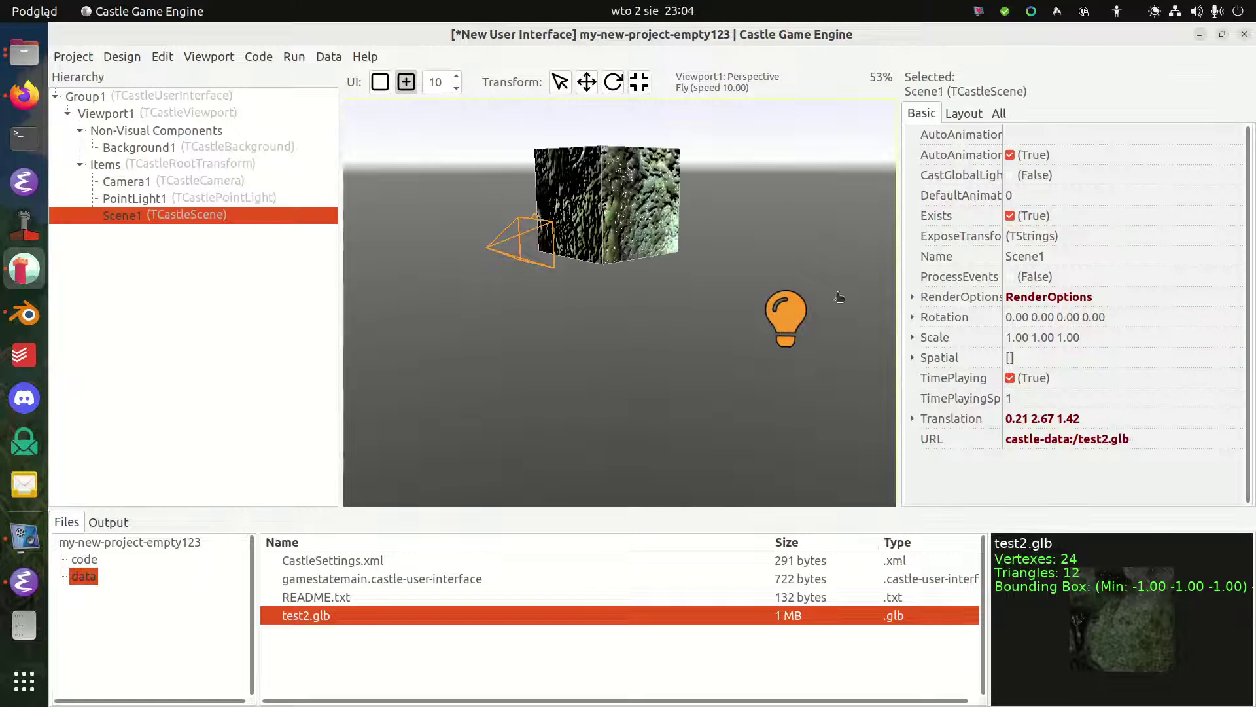
{"action": "left_click", "coordinate": [586, 81]}
{"action": "left_click_drag", "start_coordinate": [610, 143], "coordinate": [609, 281]}
Move the point light above the cube, to a translation of about -0.78, 2.33, 1.00
{"action": "left_click", "coordinate": [167, 200]}
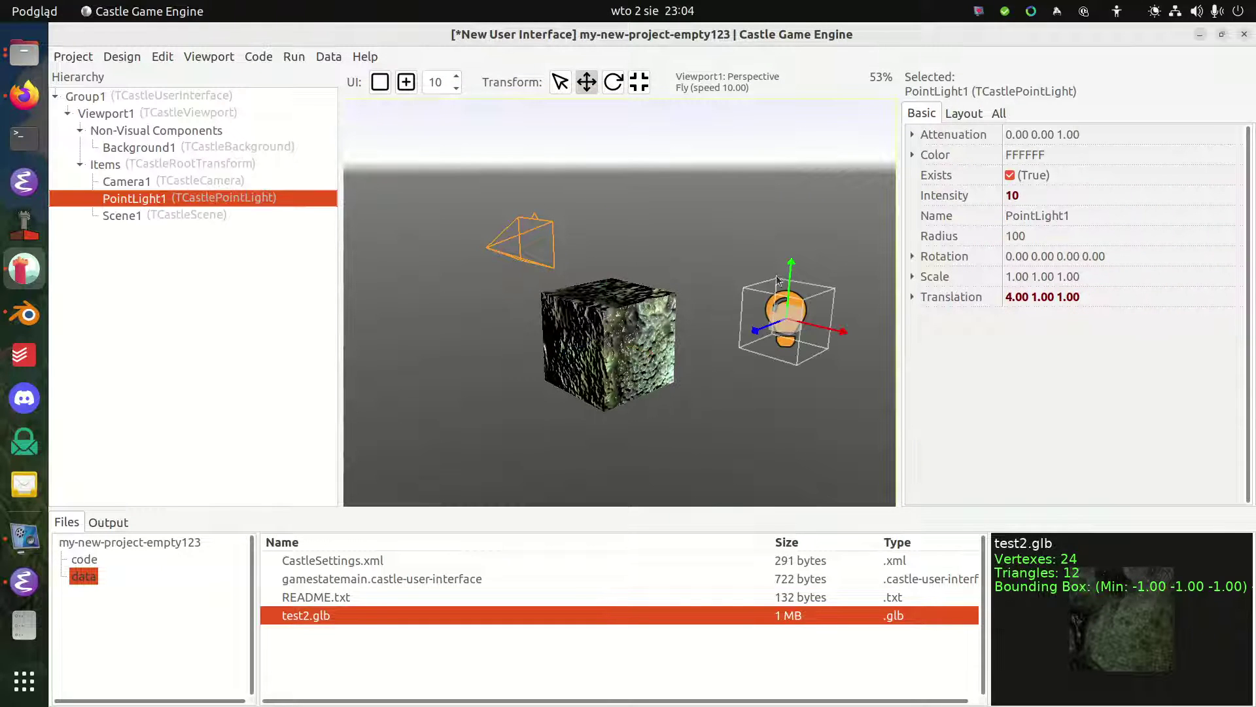
{"action": "left_click_drag", "start_coordinate": [857, 255], "coordinate": [683, 174]}
{"action": "right_click_drag", "start_coordinate": [684, 174], "coordinate": [683, 248]}
{"action": "key", "text": "w"}
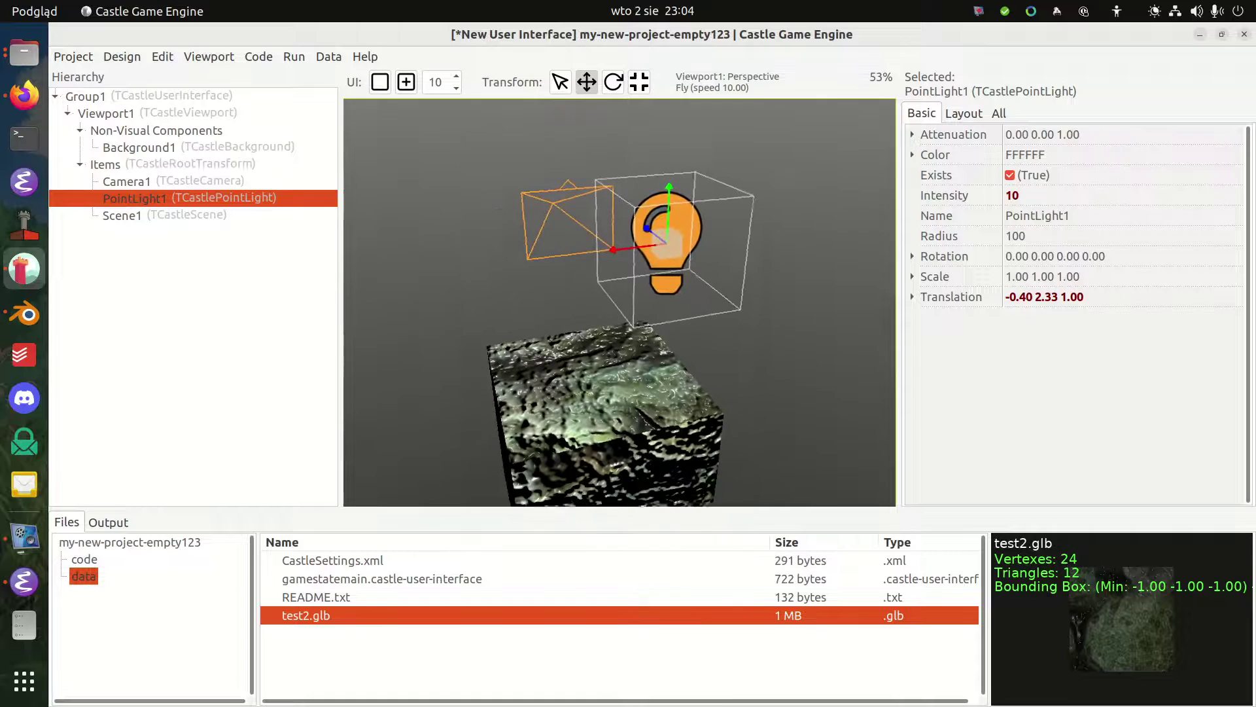
{"action": "left_click_drag", "start_coordinate": [609, 247], "coordinate": [645, 213]}
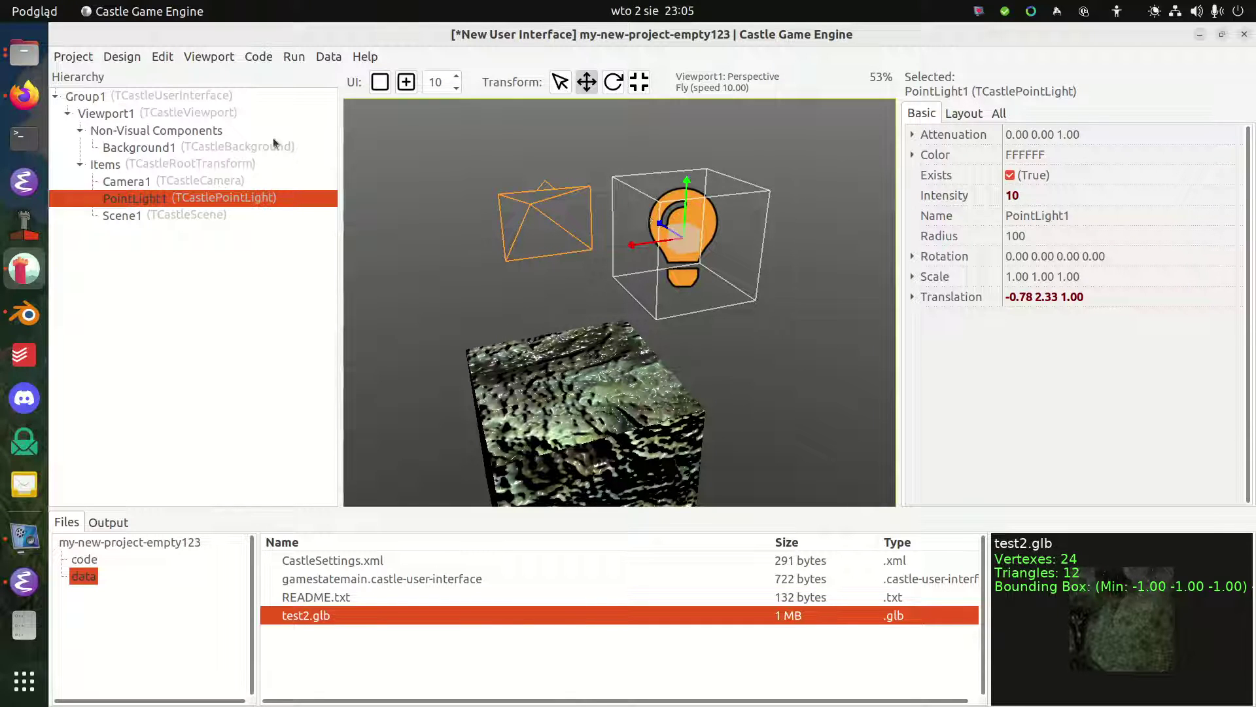
Set the bump mapping in the cube scene's render options to bmNone
{"action": "left_click", "coordinate": [191, 216]}
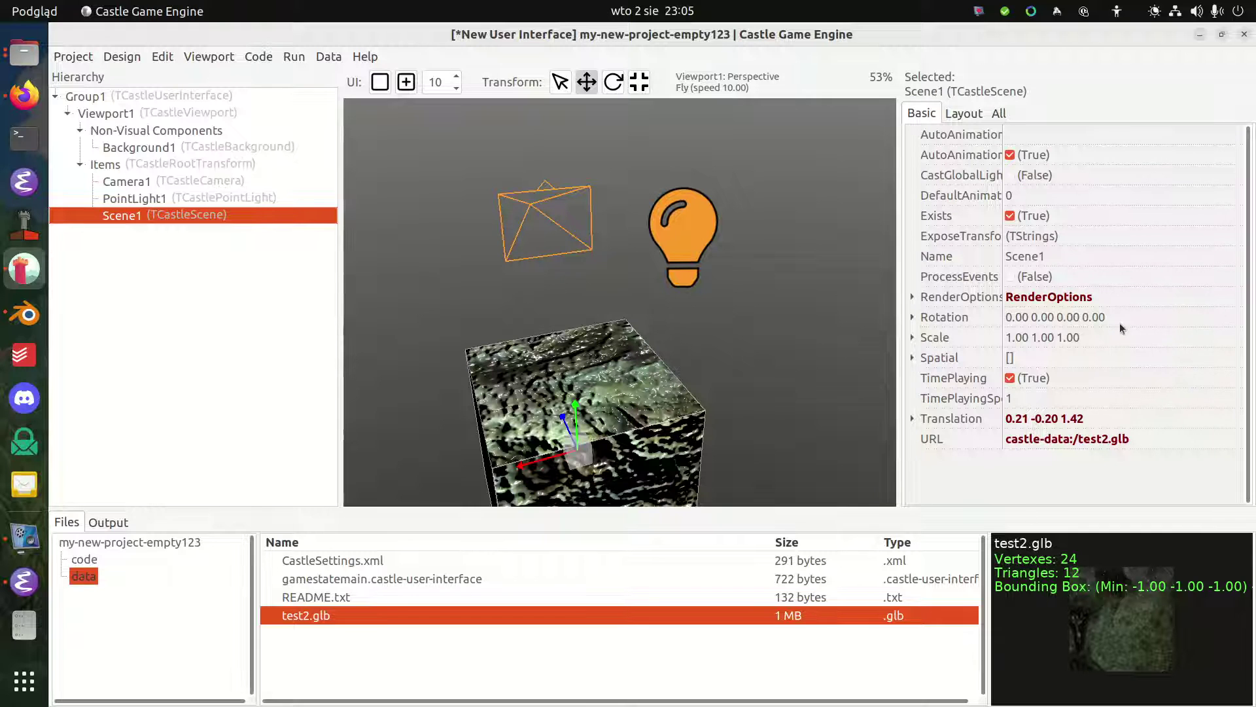
{"action": "left_click", "coordinate": [911, 299]}
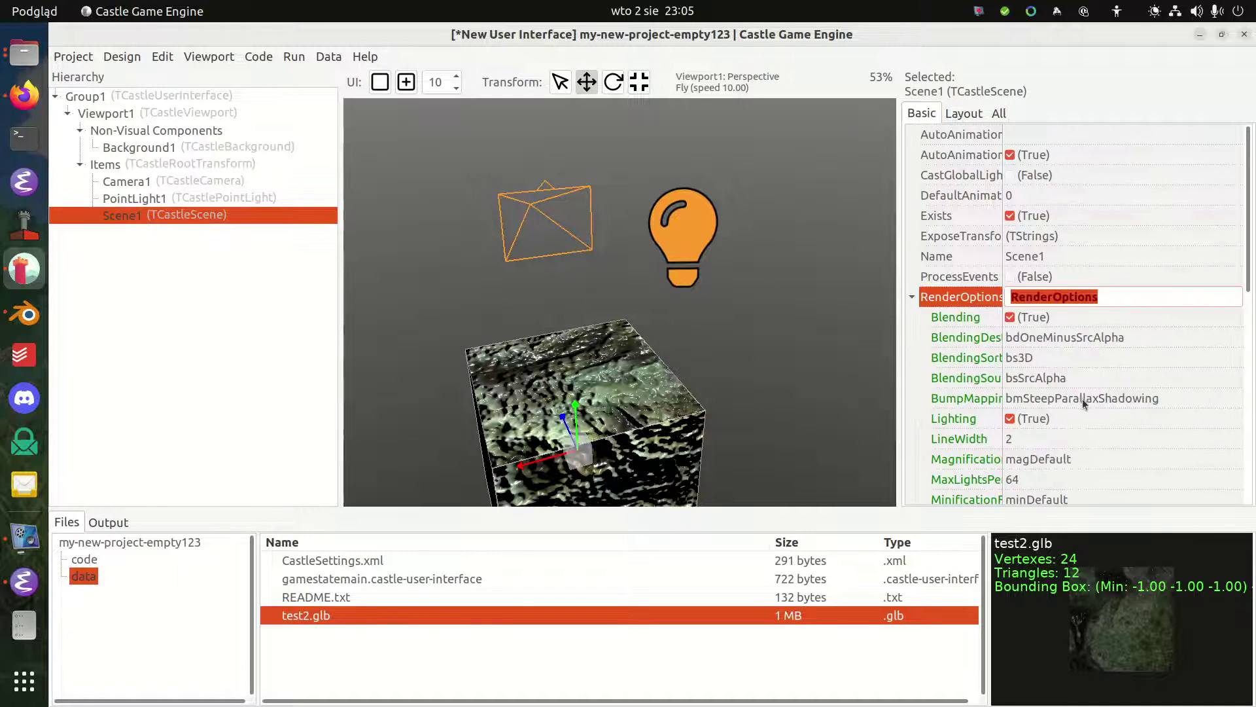
{"action": "scroll", "coordinate": [1082, 400], "scroll_direction": "down", "scroll_amount": 3}
{"action": "left_click", "coordinate": [1214, 342]}
{"action": "left_click", "coordinate": [1230, 338]}
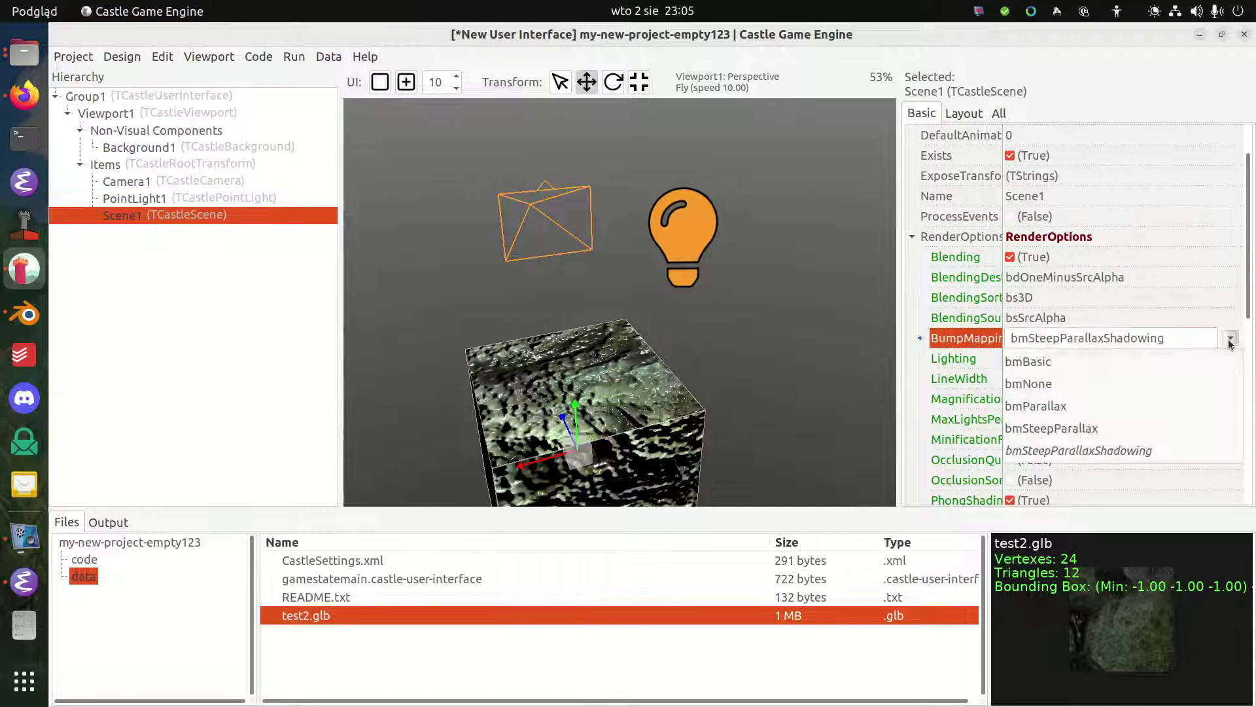
{"action": "left_click", "coordinate": [1139, 392]}
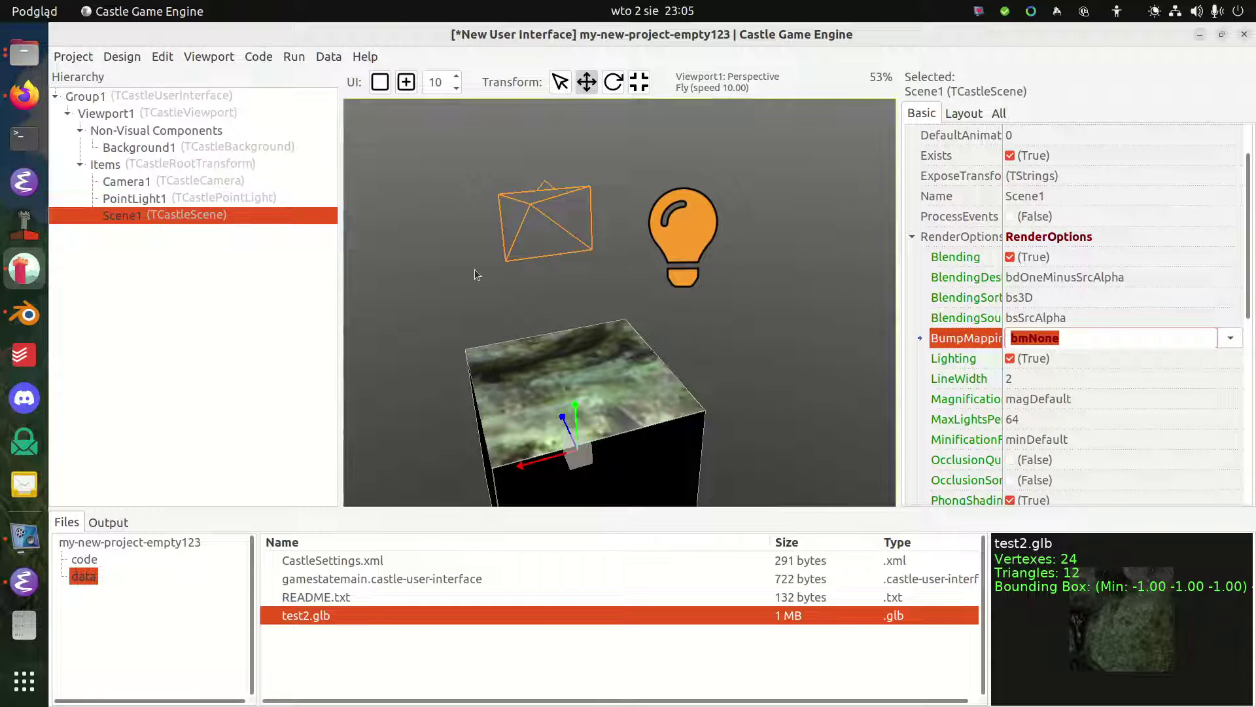
Move the point light over the cube's top face to about -0.65, 2.29, 1.00 to check the lighting without bump mapping
{"action": "left_click", "coordinate": [687, 240]}
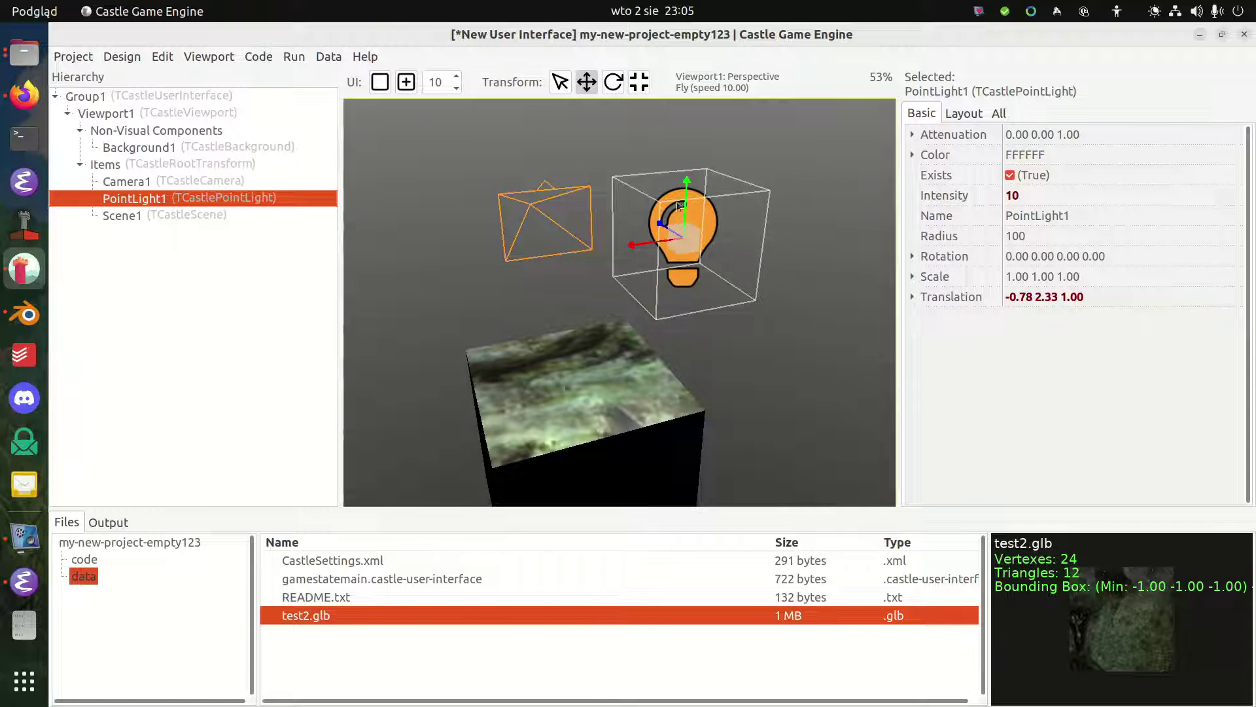
{"action": "left_click_drag", "start_coordinate": [653, 241], "coordinate": [772, 229]}
{"action": "right_click_drag", "start_coordinate": [772, 230], "coordinate": [689, 119]}
{"action": "mouse_move", "coordinate": [659, 131]}
{"action": "left_mouse_down"}
{"action": "mouse_move", "coordinate": [652, 355]}
{"action": "mouse_move", "coordinate": [658, 135]}
{"action": "left_mouse_up"}
{"action": "left_click_drag", "start_coordinate": [621, 199], "coordinate": [530, 196]}
{"action": "right_click_drag", "start_coordinate": [530, 196], "coordinate": [664, 324]}
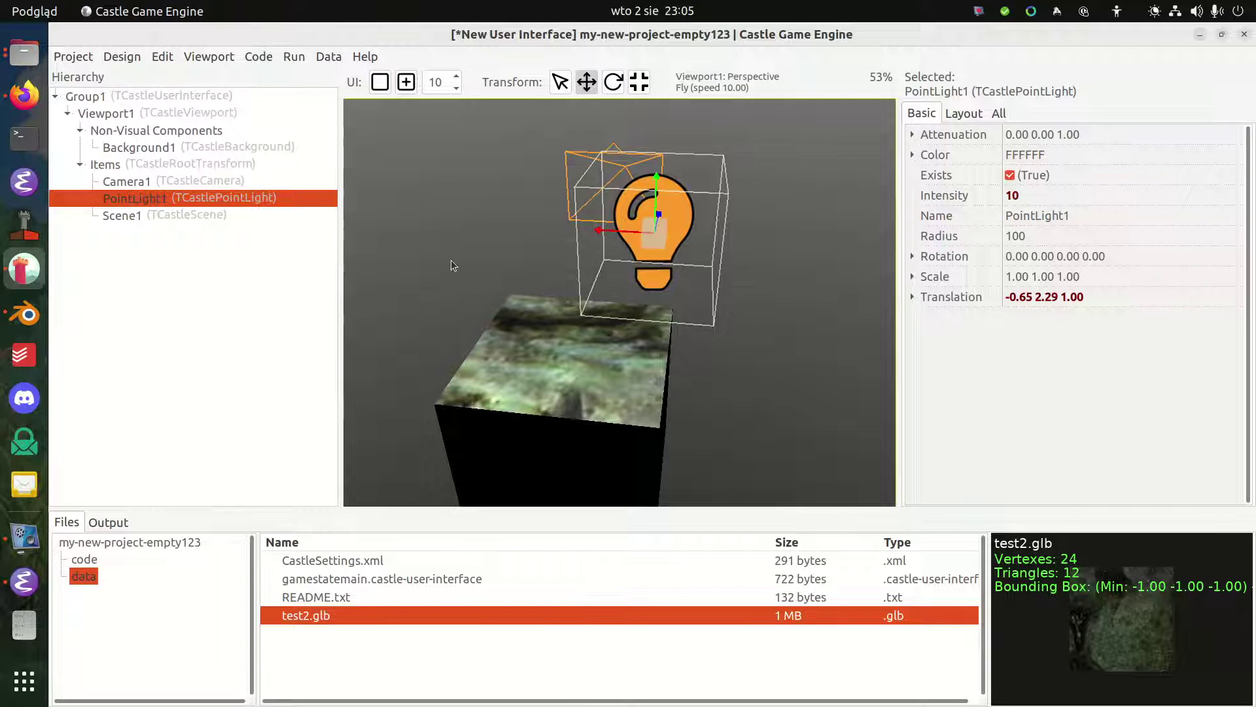
Turn the cube scene's bump mapping back on and shift the point light along X to about 0.19
{"action": "left_click", "coordinate": [214, 215]}
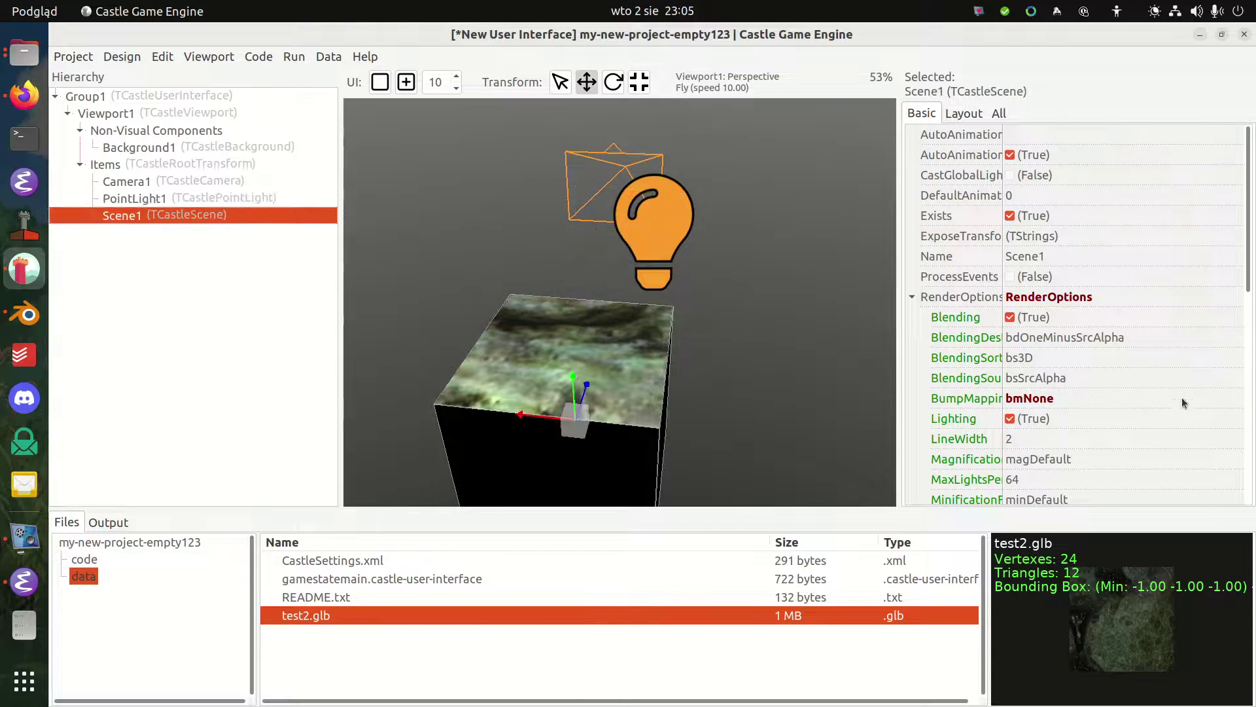
{"action": "left_click", "coordinate": [1210, 401]}
{"action": "left_click", "coordinate": [1047, 425]}
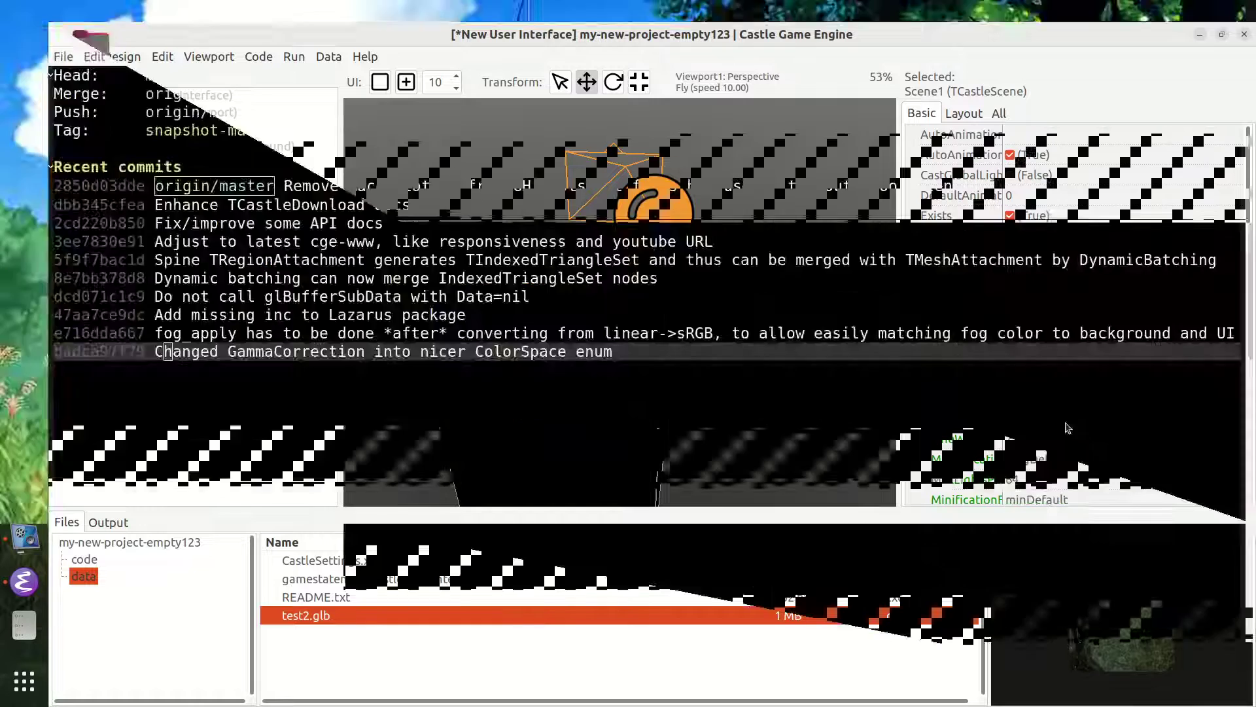
{"action": "left_click_drag", "start_coordinate": [621, 256], "coordinate": [510, 207]}
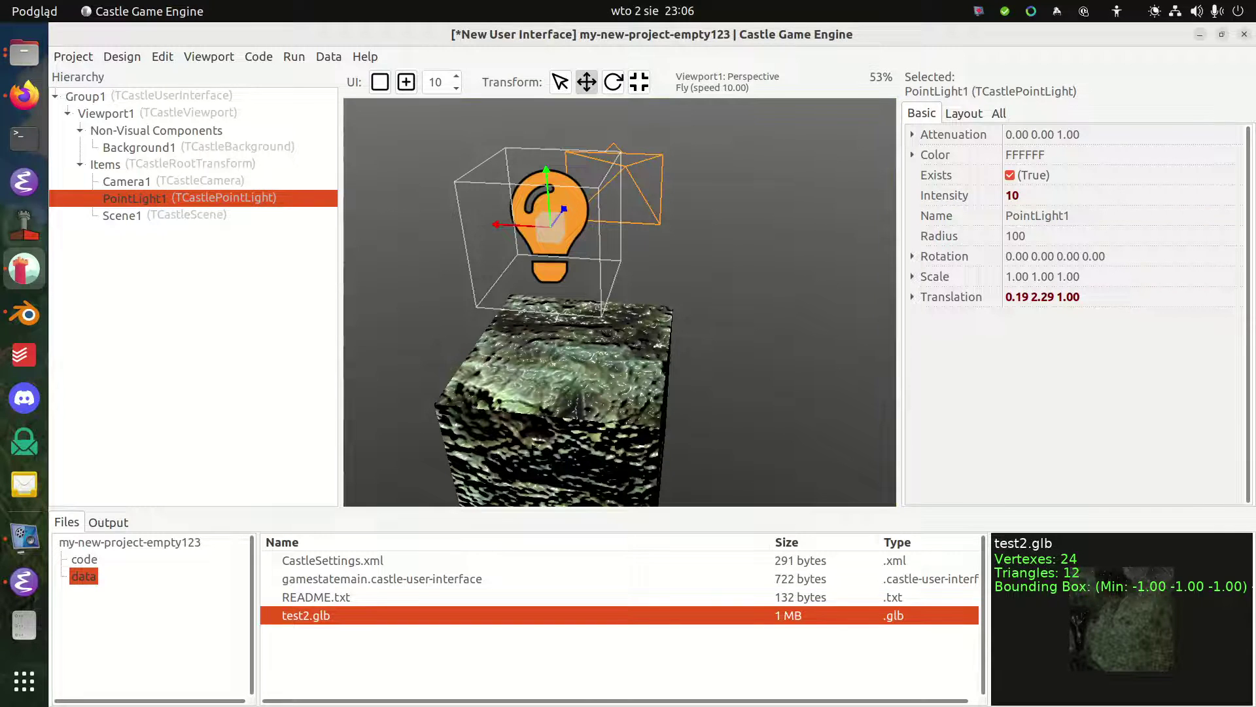
Switch to Blender and start a new General file
{"action": "left_click", "coordinate": [26, 315]}
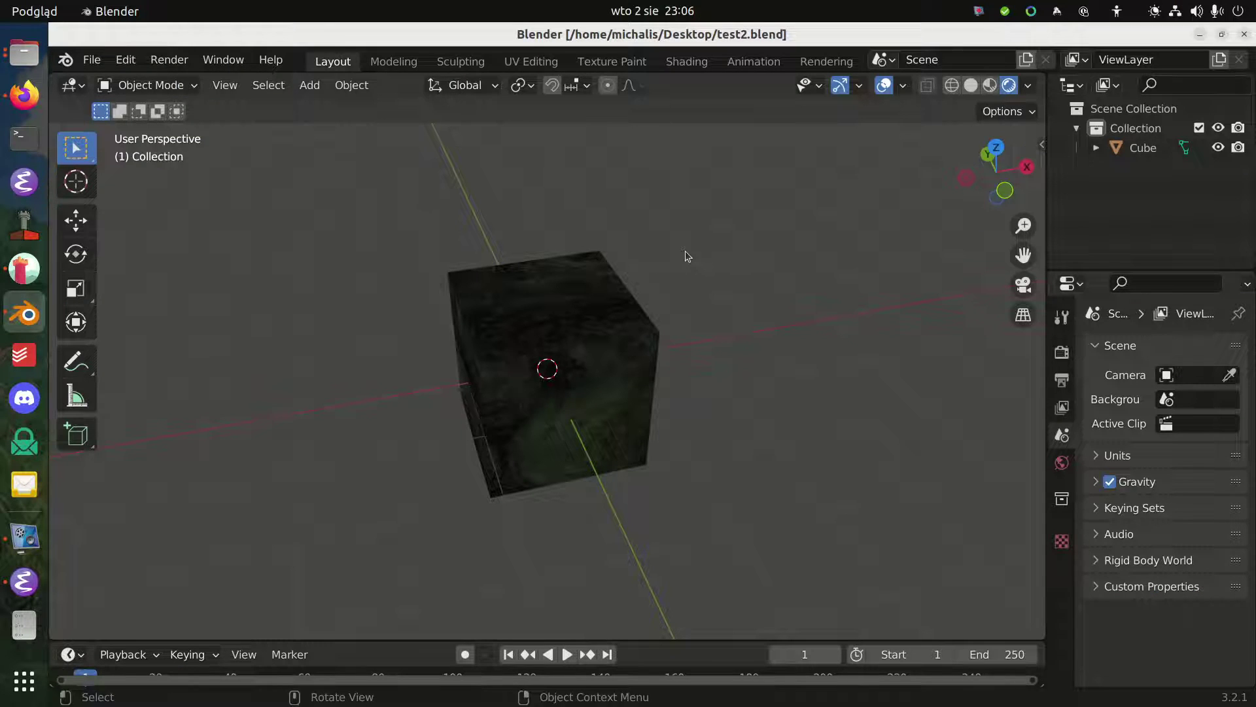
{"action": "key", "text": "ctrl+n"}
{"action": "left_click", "coordinate": [685, 251]}
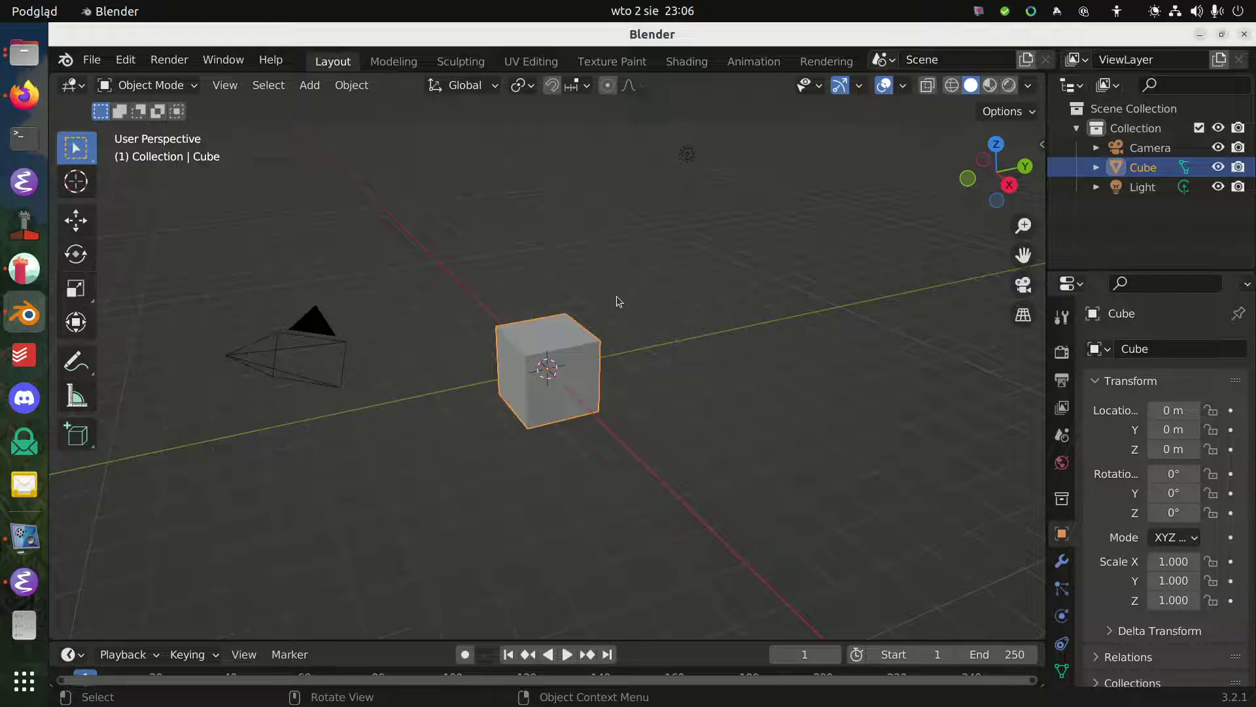
Widen the properties area and add a Multiresolution modifier to the default cube
{"action": "scroll", "coordinate": [589, 344], "scroll_direction": "up", "scroll_amount": 3}
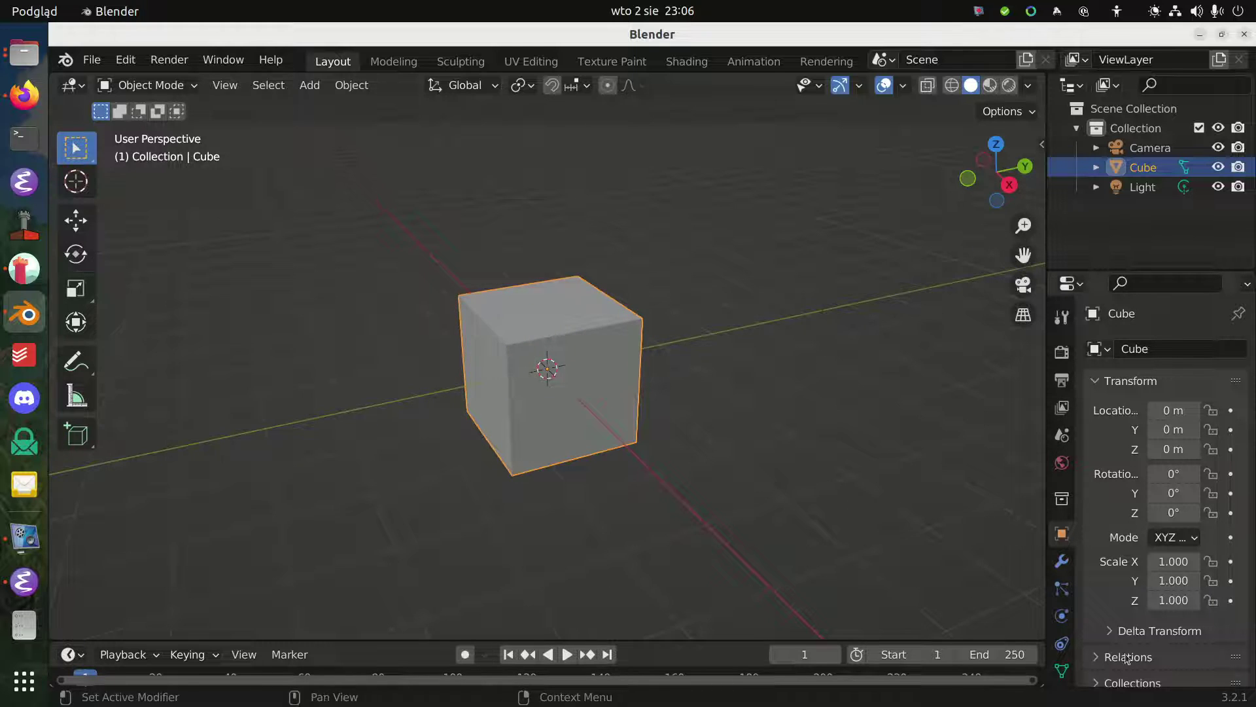
{"action": "left_click", "coordinate": [1064, 563]}
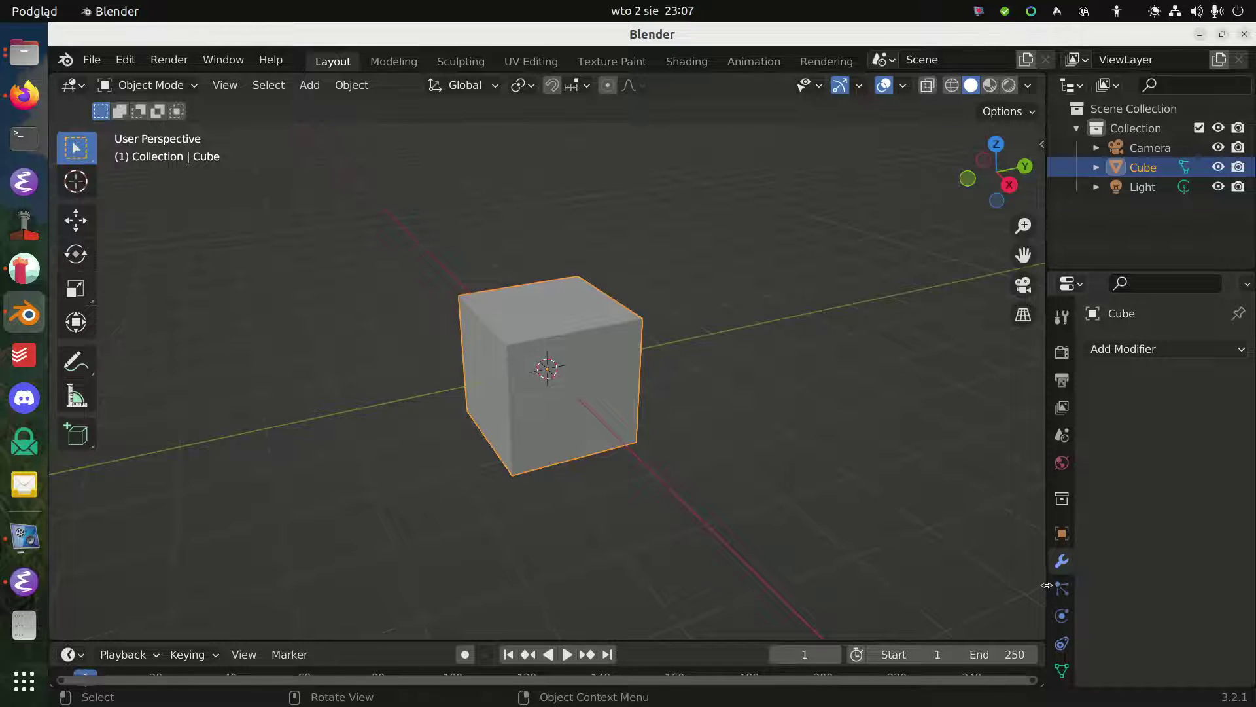
{"action": "left_click_drag", "start_coordinate": [1046, 583], "coordinate": [889, 582]}
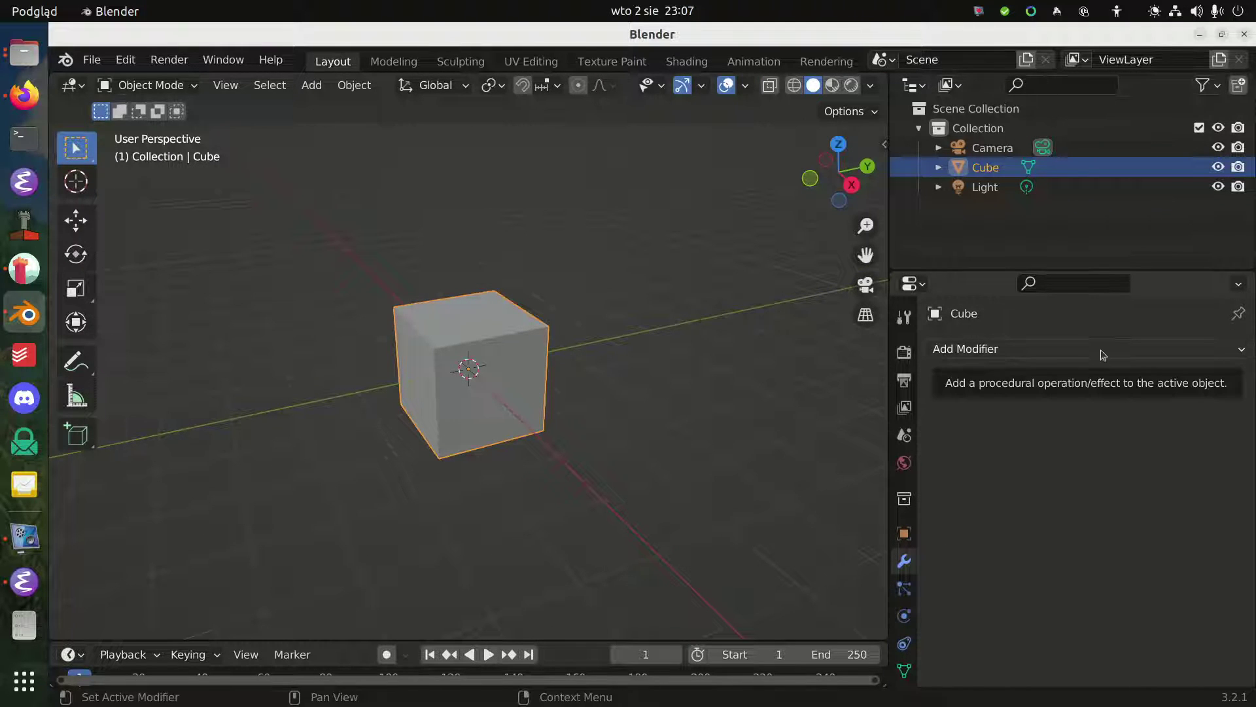
{"action": "left_click", "coordinate": [1104, 351]}
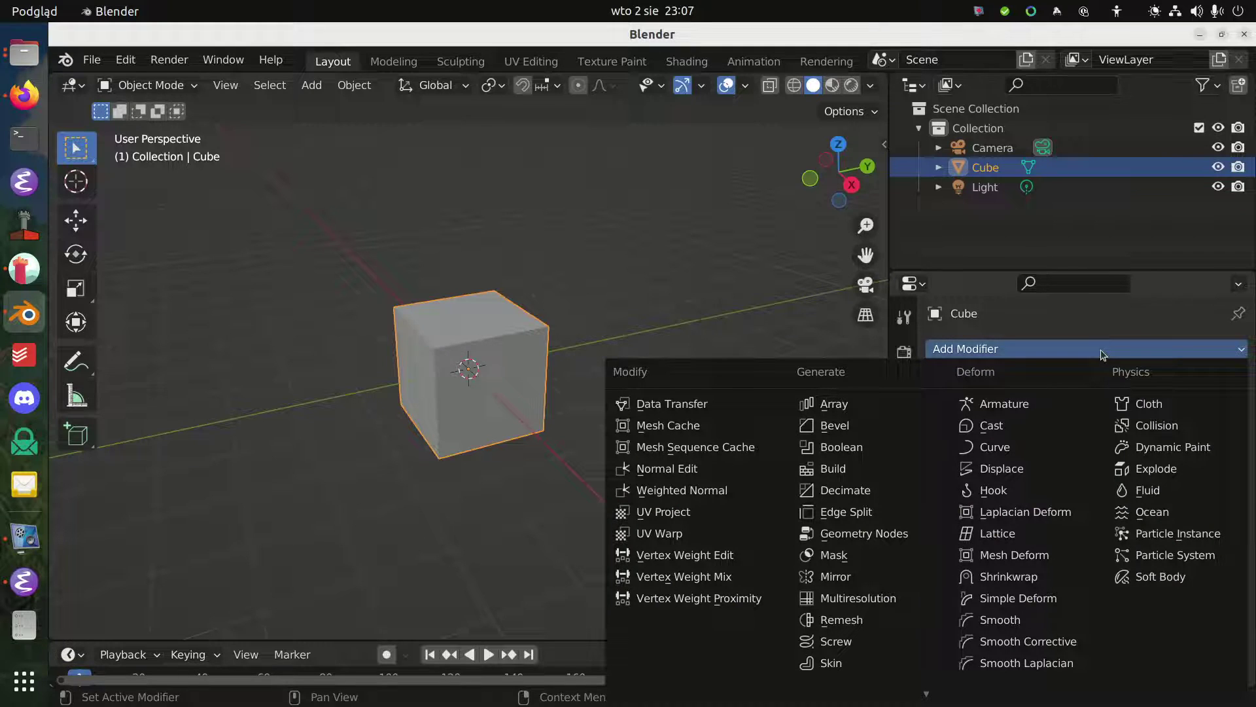
{"action": "left_click", "coordinate": [874, 600]}
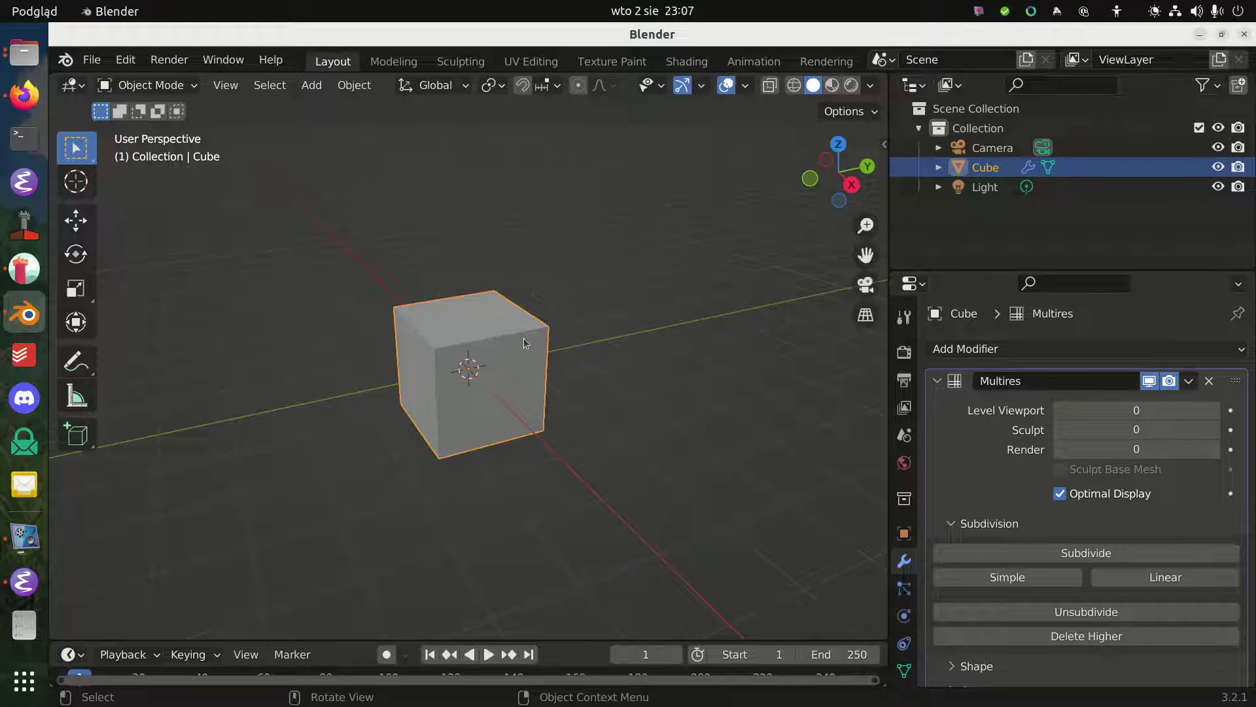
Subdivide the cube's Multires modifier six times with Linear subdivision
{"action": "left_click", "coordinate": [1145, 583]}
{"action": "left_click", "coordinate": [1145, 582]}
{"action": "left_click", "coordinate": [1145, 582]}
{"action": "left_click", "coordinate": [1145, 582]}
{"action": "left_click", "coordinate": [1145, 582]}
{"action": "left_click", "coordinate": [1145, 582]}
Put the subdivided cube into Sculpt Mode, viewing one of its side faces up close
{"action": "scroll", "coordinate": [458, 363], "scroll_direction": "up", "scroll_amount": 4}
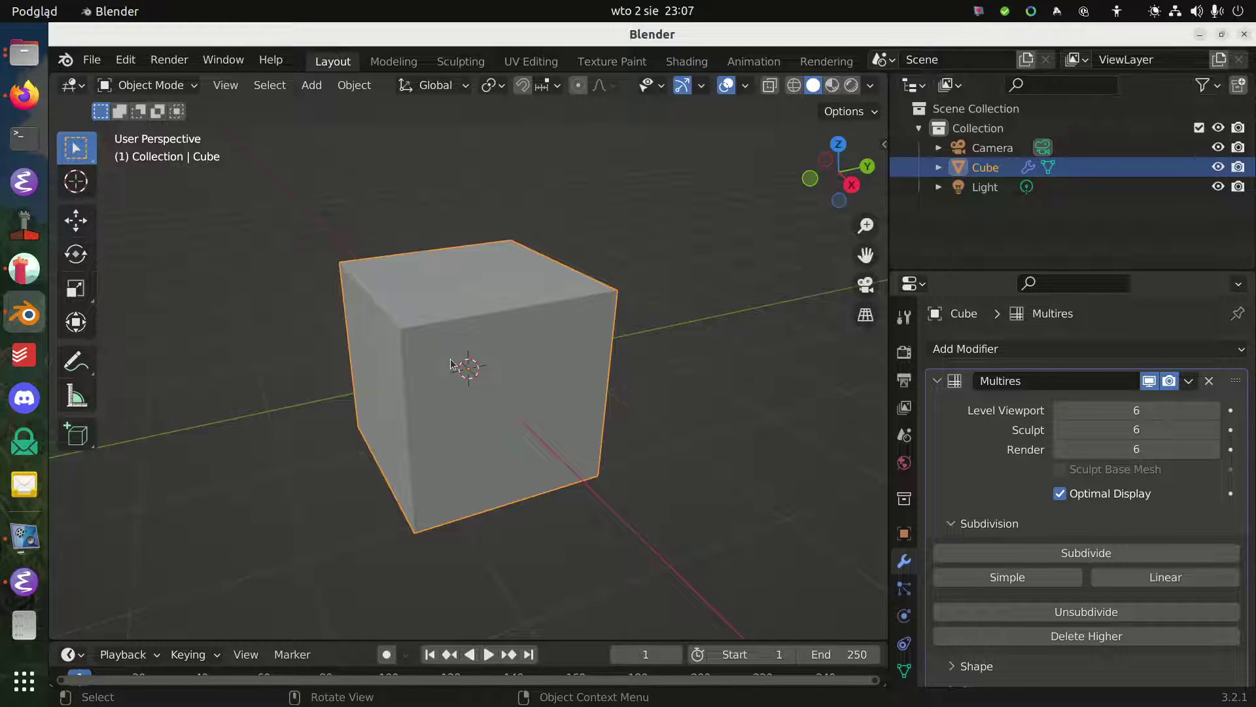
{"action": "middle_click_drag", "start_coordinate": [389, 351], "coordinate": [342, 317]}
{"action": "key", "text": "ctrl+Tab"}
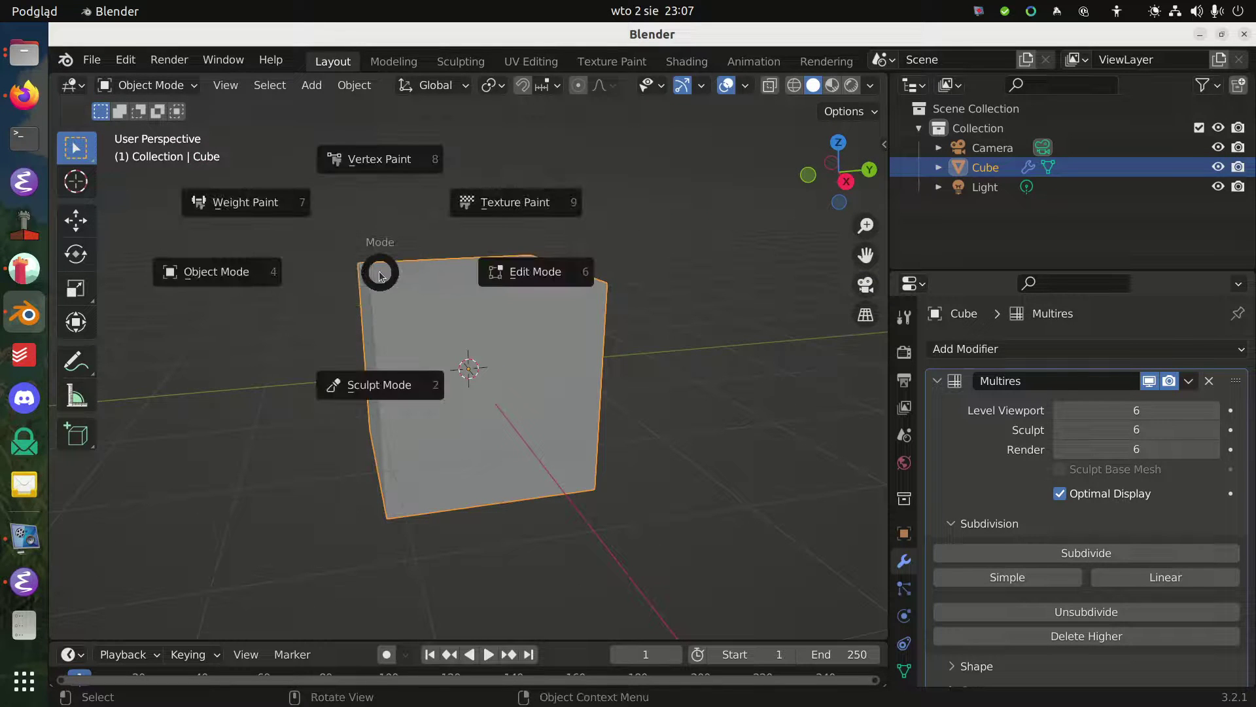
{"action": "left_click", "coordinate": [397, 384]}
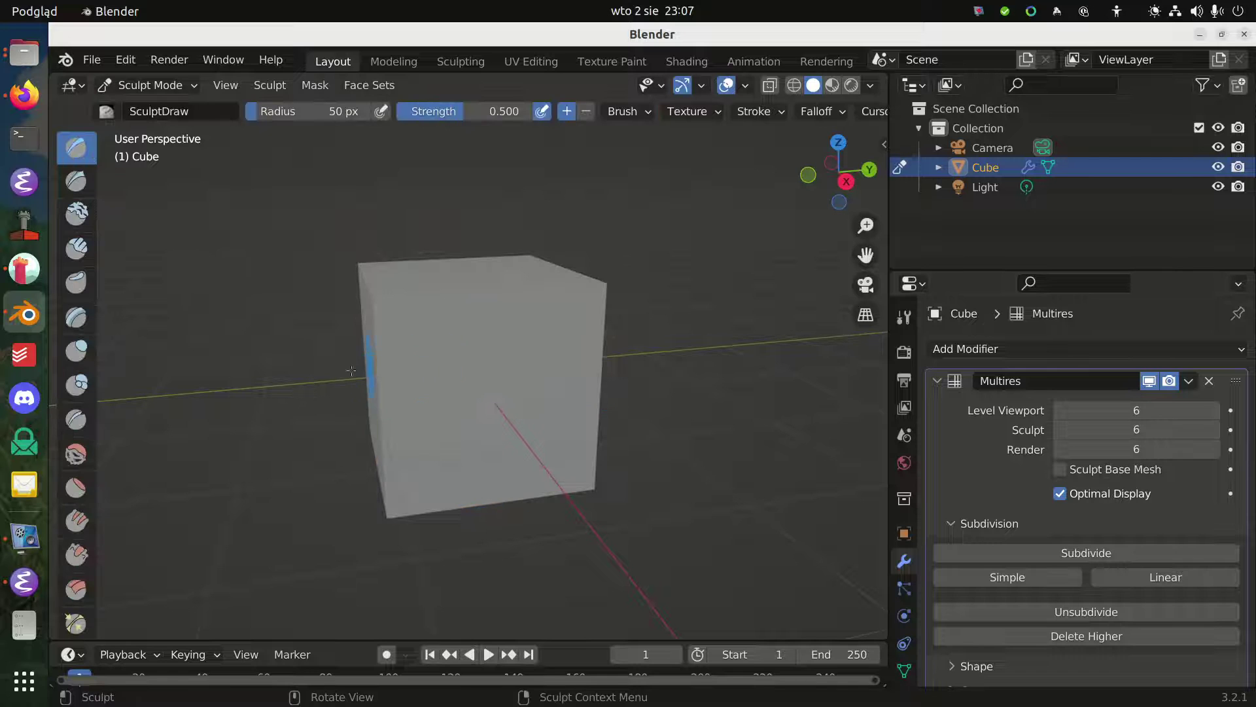
Sculpt irregular bumps and ridges across several side faces and the top edge of the cube with the Draw brush
{"action": "mouse_move", "coordinate": [432, 383]}
{"action": "left_mouse_down"}
{"action": "mouse_move", "coordinate": [553, 409]}
{"action": "mouse_move", "coordinate": [393, 452]}
{"action": "mouse_move", "coordinate": [390, 425]}
{"action": "left_mouse_up"}
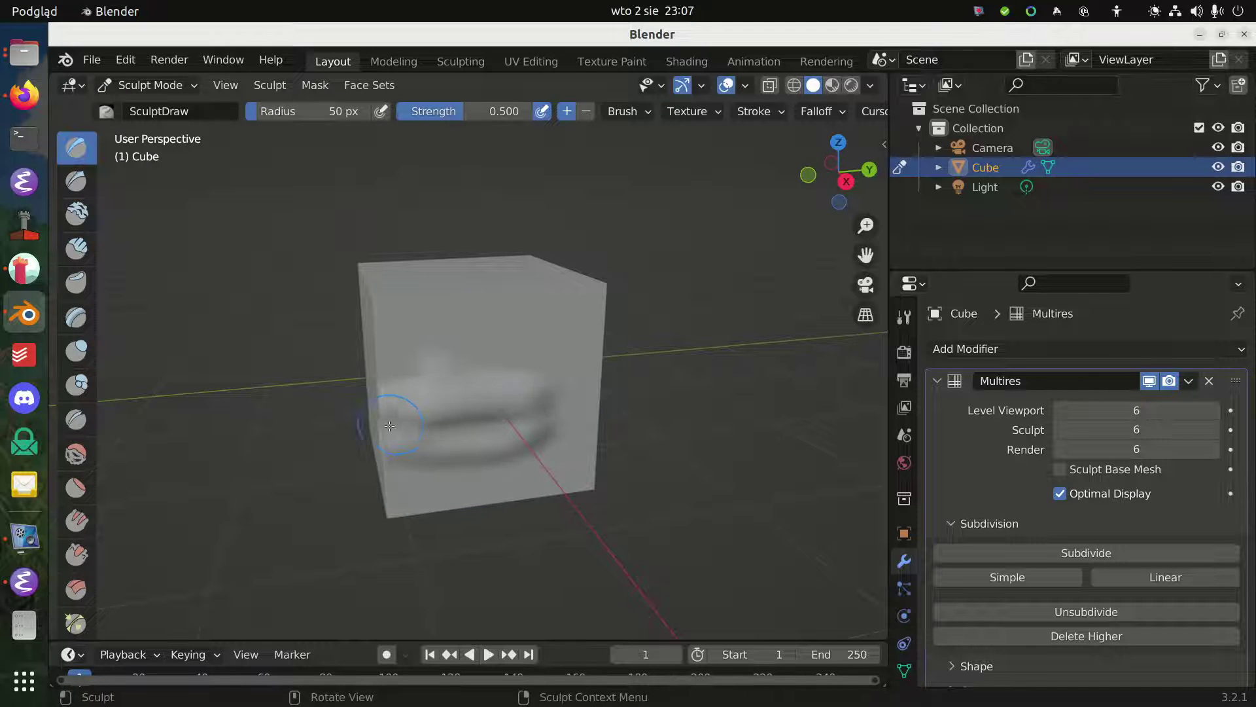
{"action": "mouse_move", "coordinate": [389, 426]}
{"action": "middle_mouse_down"}
{"action": "mouse_move", "coordinate": [410, 364]}
{"action": "mouse_move", "coordinate": [477, 364]}
{"action": "mouse_move", "coordinate": [300, 419]}
{"action": "mouse_move", "coordinate": [451, 415]}
{"action": "mouse_move", "coordinate": [536, 365]}
{"action": "mouse_move", "coordinate": [509, 331]}
{"action": "middle_mouse_up"}
{"action": "mouse_move", "coordinate": [509, 330]}
{"action": "left_mouse_down"}
{"action": "mouse_move", "coordinate": [611, 409]}
{"action": "mouse_move", "coordinate": [369, 405]}
{"action": "mouse_move", "coordinate": [506, 378]}
{"action": "mouse_move", "coordinate": [419, 394]}
{"action": "mouse_move", "coordinate": [243, 388]}
{"action": "mouse_move", "coordinate": [401, 383]}
{"action": "mouse_move", "coordinate": [248, 396]}
{"action": "left_mouse_up"}
{"action": "middle_click_drag", "start_coordinate": [248, 396], "coordinate": [388, 434]}
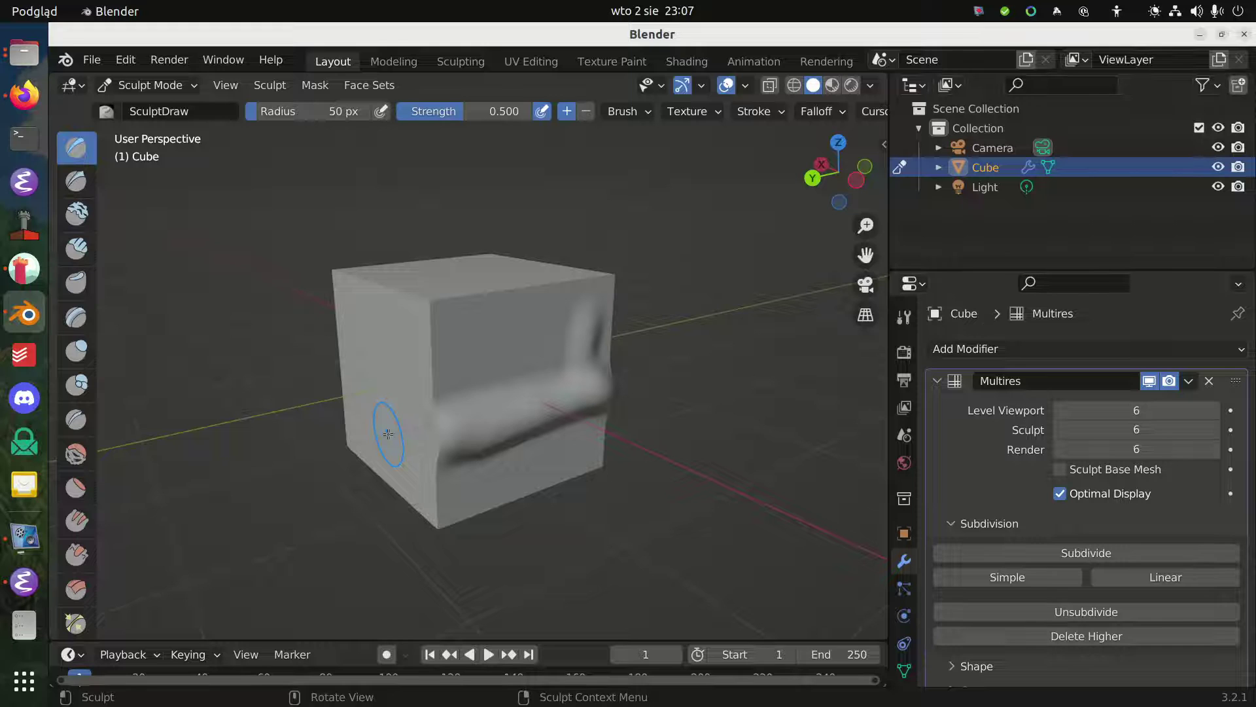
{"action": "mouse_move", "coordinate": [410, 392]}
{"action": "middle_mouse_down"}
{"action": "mouse_move", "coordinate": [438, 360]}
{"action": "mouse_move", "coordinate": [528, 371]}
{"action": "mouse_move", "coordinate": [510, 393]}
{"action": "mouse_move", "coordinate": [420, 416]}
{"action": "mouse_move", "coordinate": [443, 454]}
{"action": "mouse_move", "coordinate": [389, 466]}
{"action": "mouse_move", "coordinate": [385, 438]}
{"action": "middle_mouse_up"}
{"action": "mouse_move", "coordinate": [385, 437]}
{"action": "left_mouse_down"}
{"action": "mouse_move", "coordinate": [420, 392]}
{"action": "mouse_move", "coordinate": [496, 394]}
{"action": "mouse_move", "coordinate": [410, 440]}
{"action": "mouse_move", "coordinate": [545, 387]}
{"action": "mouse_move", "coordinate": [370, 444]}
{"action": "mouse_move", "coordinate": [386, 450]}
{"action": "mouse_move", "coordinate": [328, 439]}
{"action": "mouse_move", "coordinate": [587, 456]}
{"action": "mouse_move", "coordinate": [532, 443]}
{"action": "left_mouse_up"}
{"action": "mouse_move", "coordinate": [532, 443]}
{"action": "middle_mouse_down"}
{"action": "mouse_move", "coordinate": [352, 255]}
{"action": "mouse_move", "coordinate": [372, 360]}
{"action": "mouse_move", "coordinate": [468, 390]}
{"action": "middle_mouse_up"}
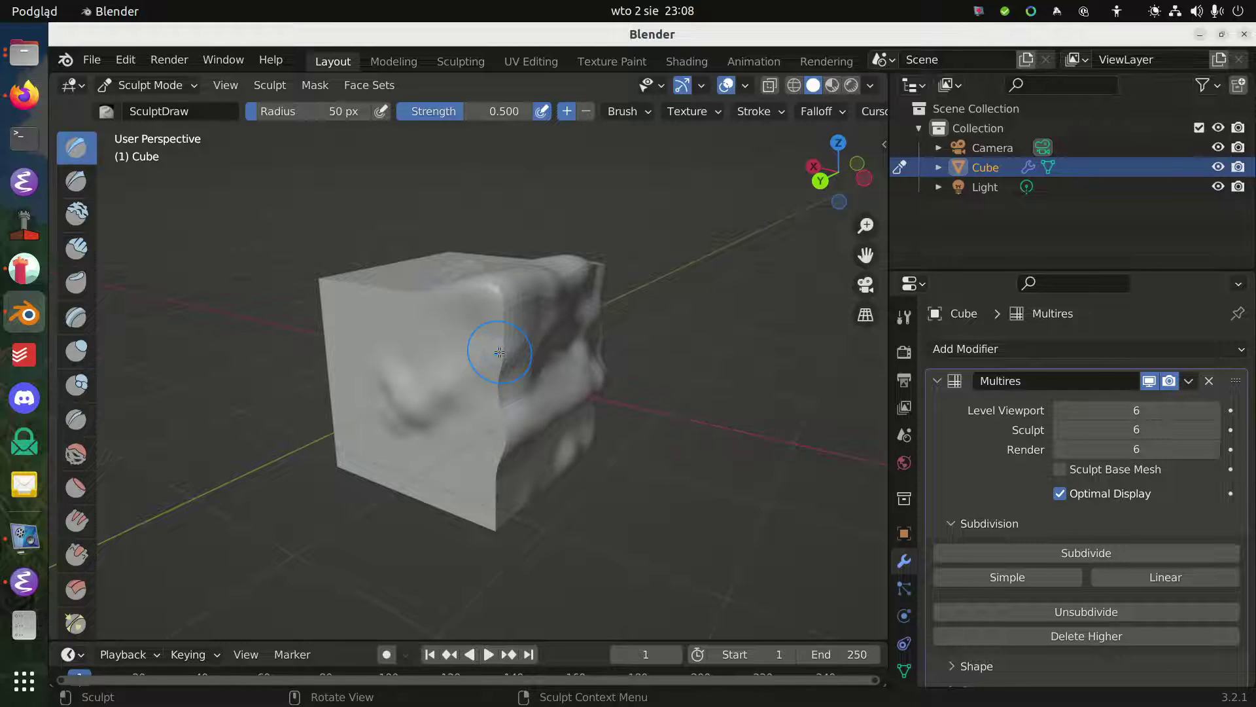
{"action": "mouse_move", "coordinate": [500, 352]}
{"action": "left_mouse_down"}
{"action": "mouse_move", "coordinate": [503, 298]}
{"action": "mouse_move", "coordinate": [523, 292]}
{"action": "left_mouse_up"}
{"action": "middle_click_drag", "start_coordinate": [656, 296], "coordinate": [565, 349]}
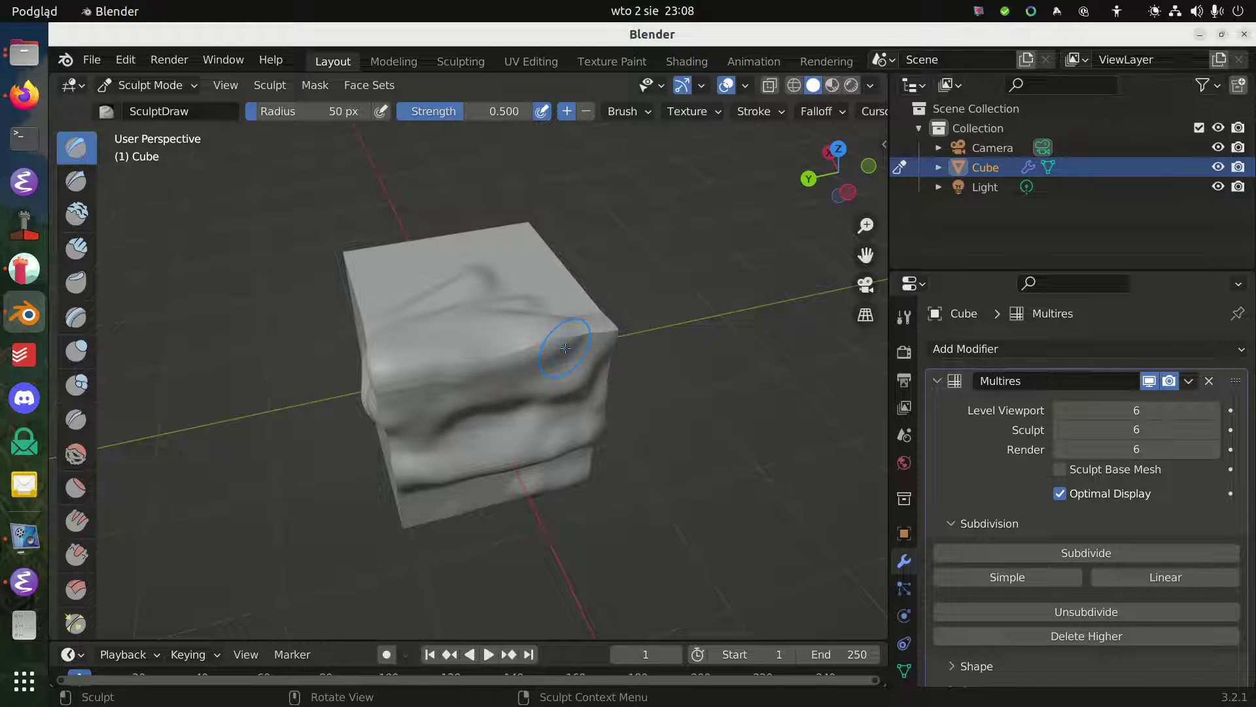
{"action": "middle_click_drag", "start_coordinate": [565, 347], "coordinate": [407, 334]}
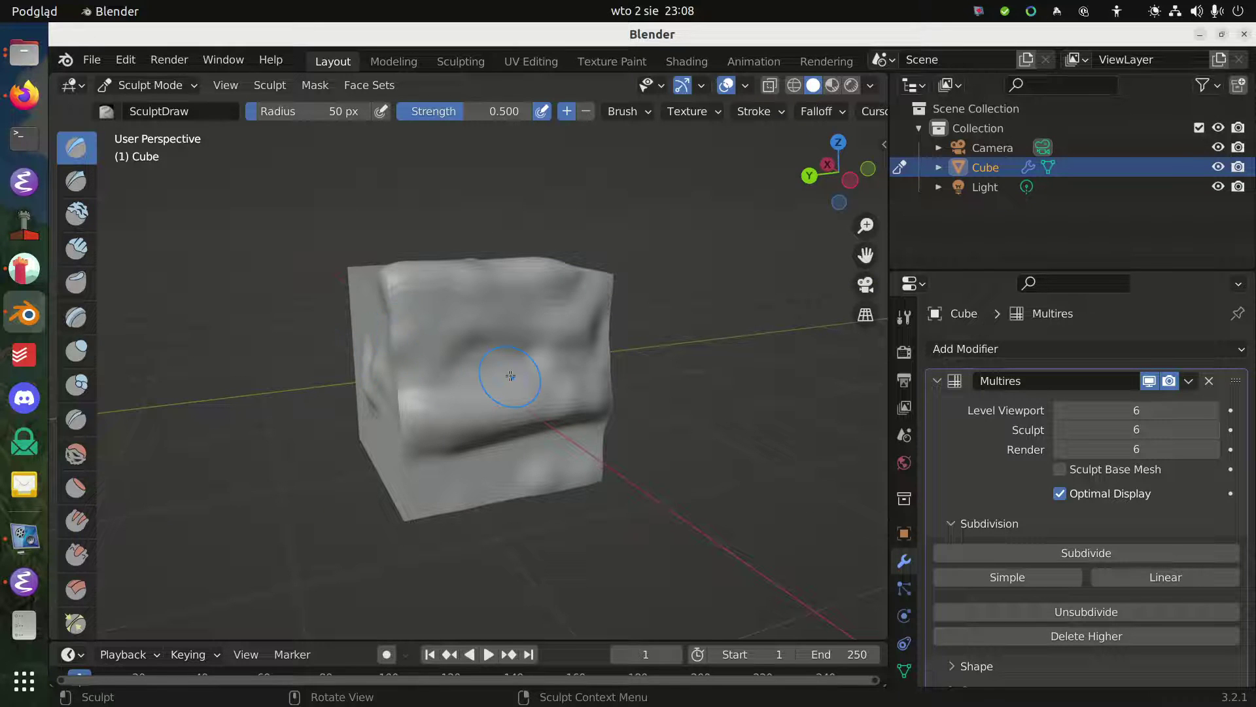
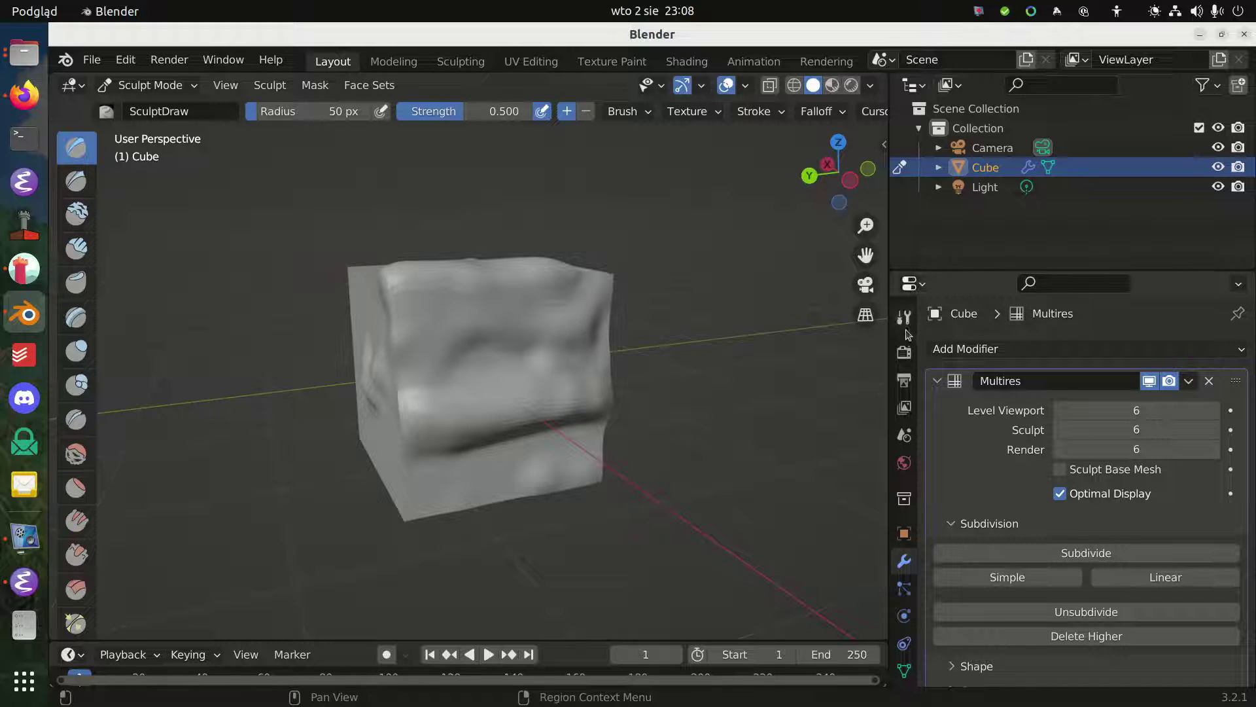
In the UV Editing workspace, create a blank 1024 by 1024 px image with alpha for the cube's UV layout
{"action": "left_click", "coordinate": [532, 66]}
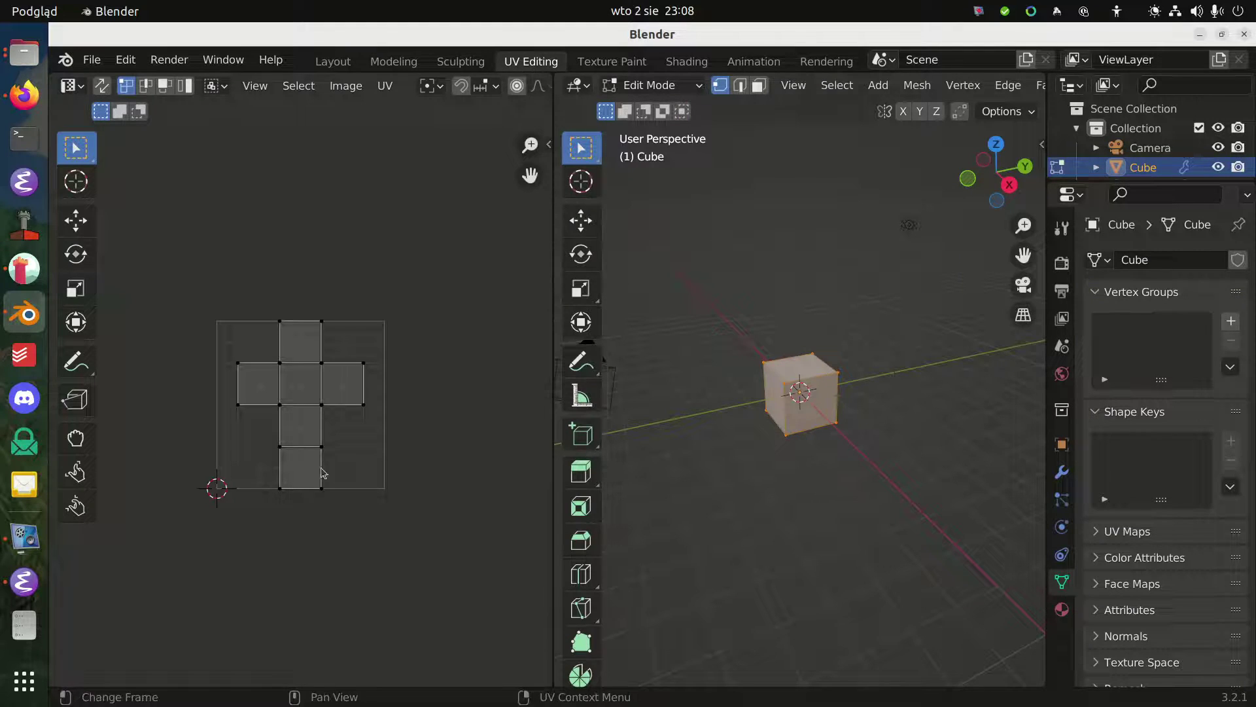
{"action": "left_click", "coordinate": [345, 85]}
{"action": "left_click", "coordinate": [346, 85]}
{"action": "left_click", "coordinate": [357, 106]}
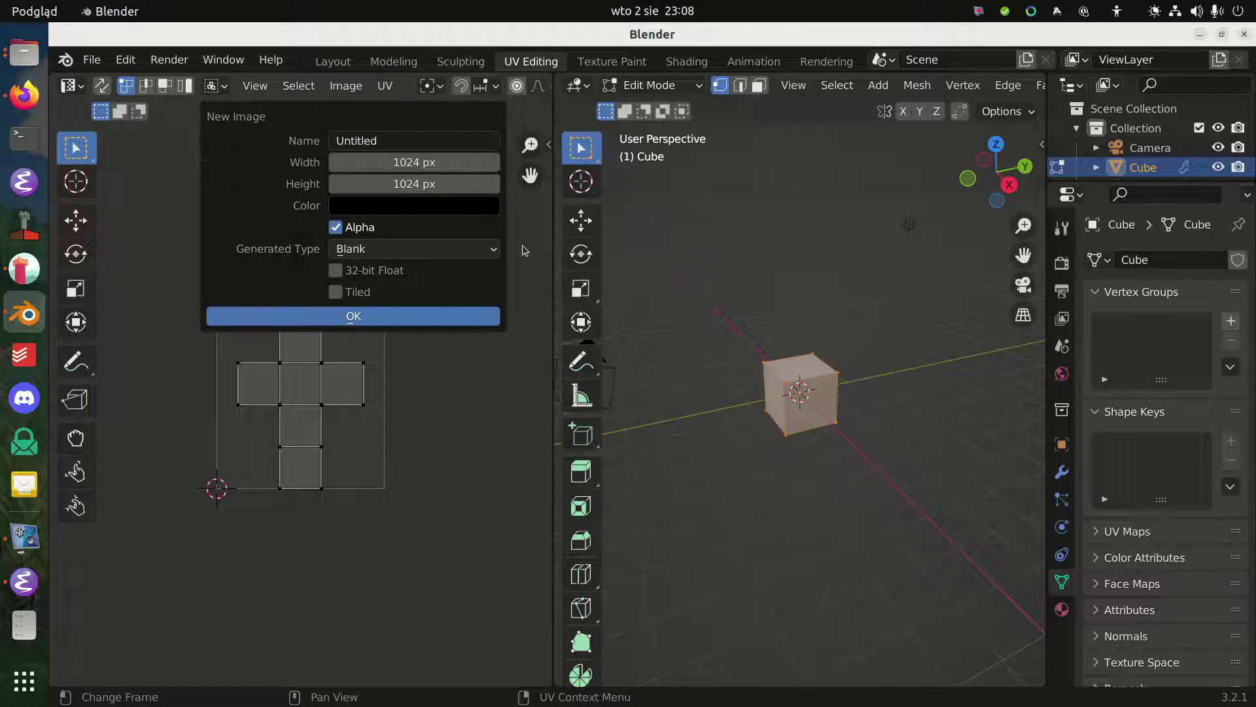
{"action": "left_click", "coordinate": [415, 162]}
{"action": "left_click", "coordinate": [442, 184]}
{"action": "left_click", "coordinate": [441, 184]}
{"action": "key", "text": "Return"}
{"action": "left_click", "coordinate": [431, 317]}
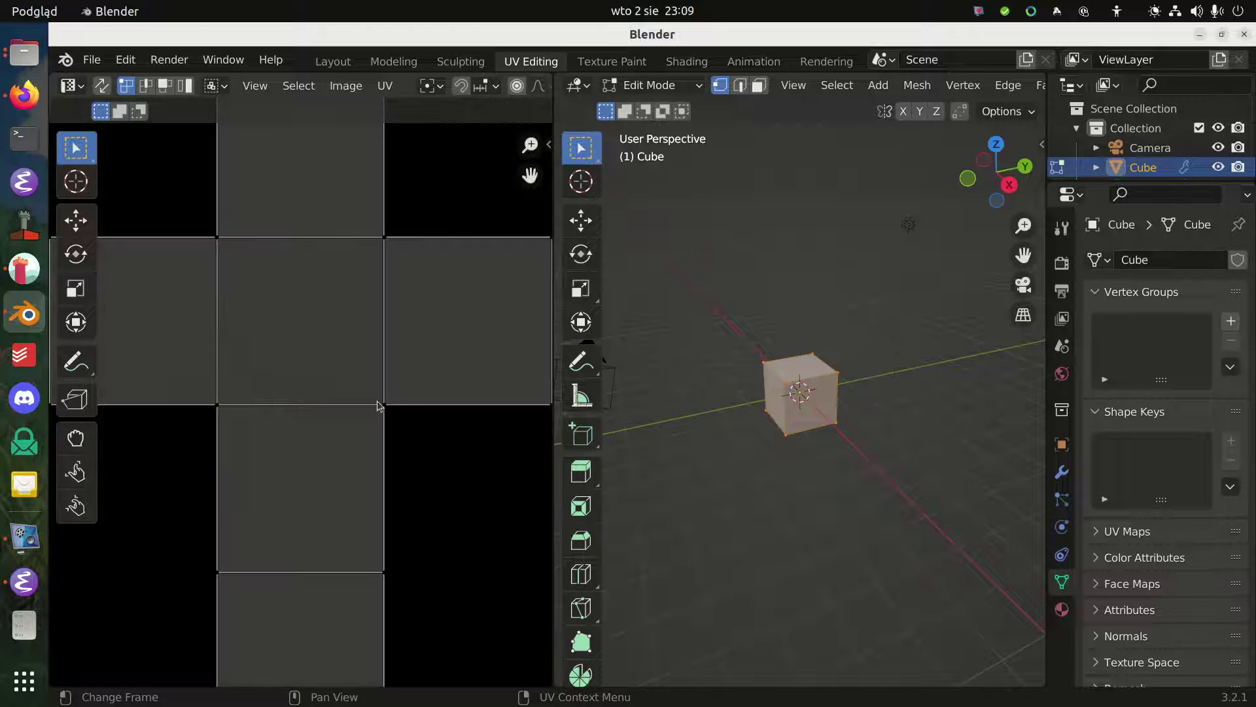
{"action": "scroll", "coordinate": [377, 406], "scroll_direction": "down", "scroll_amount": 5}
{"action": "key", "text": "Home"}
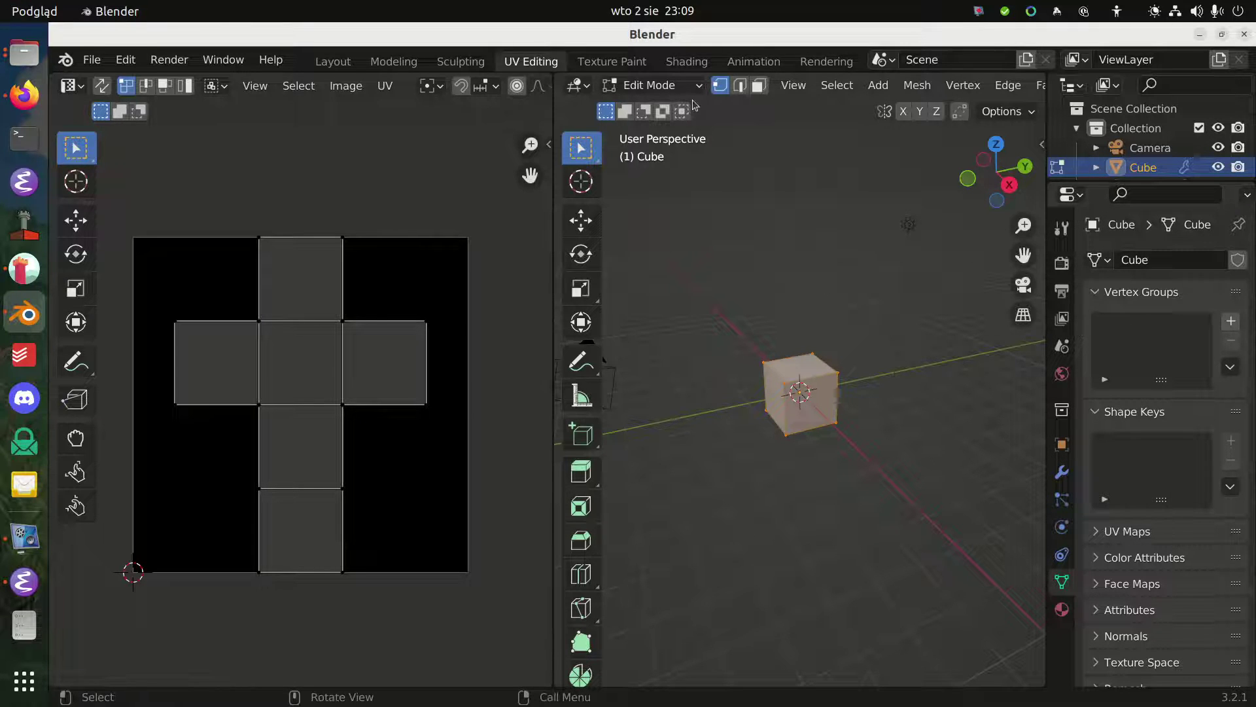
Return to Object Mode and, in the Shading workspace, add an Image Texture node to the cube's material
{"action": "key", "text": "Tab"}
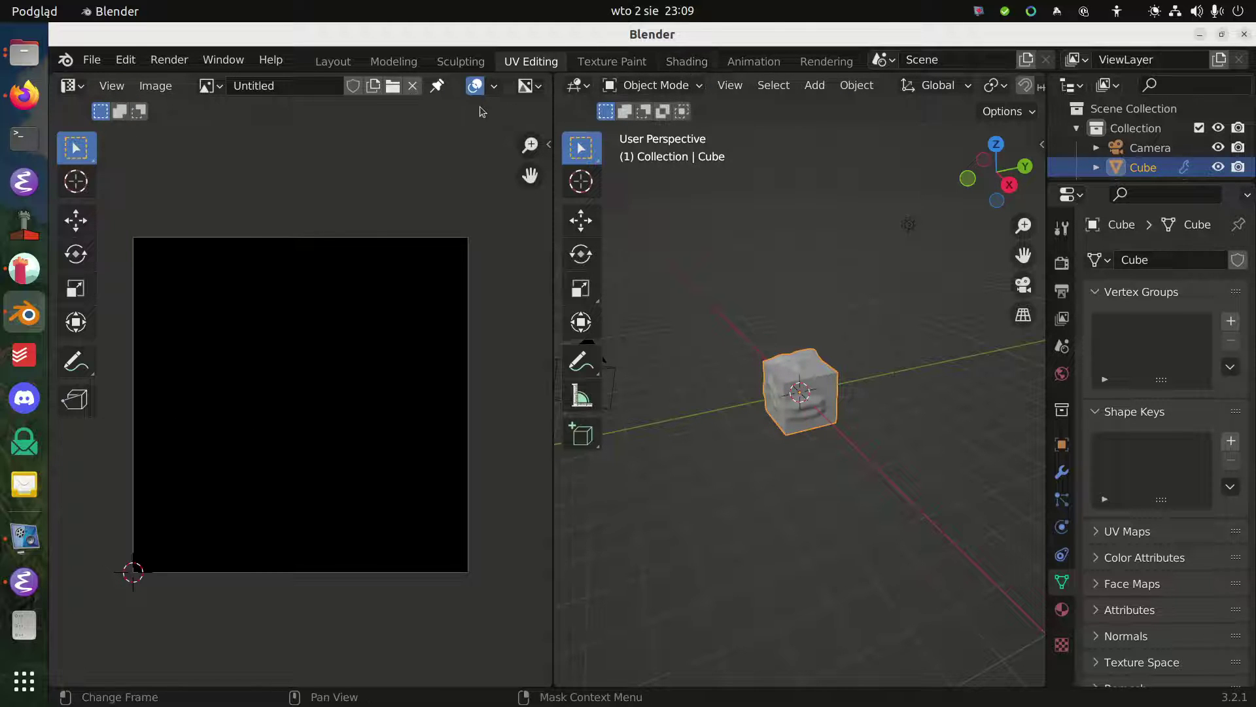
{"action": "left_click", "coordinate": [687, 61]}
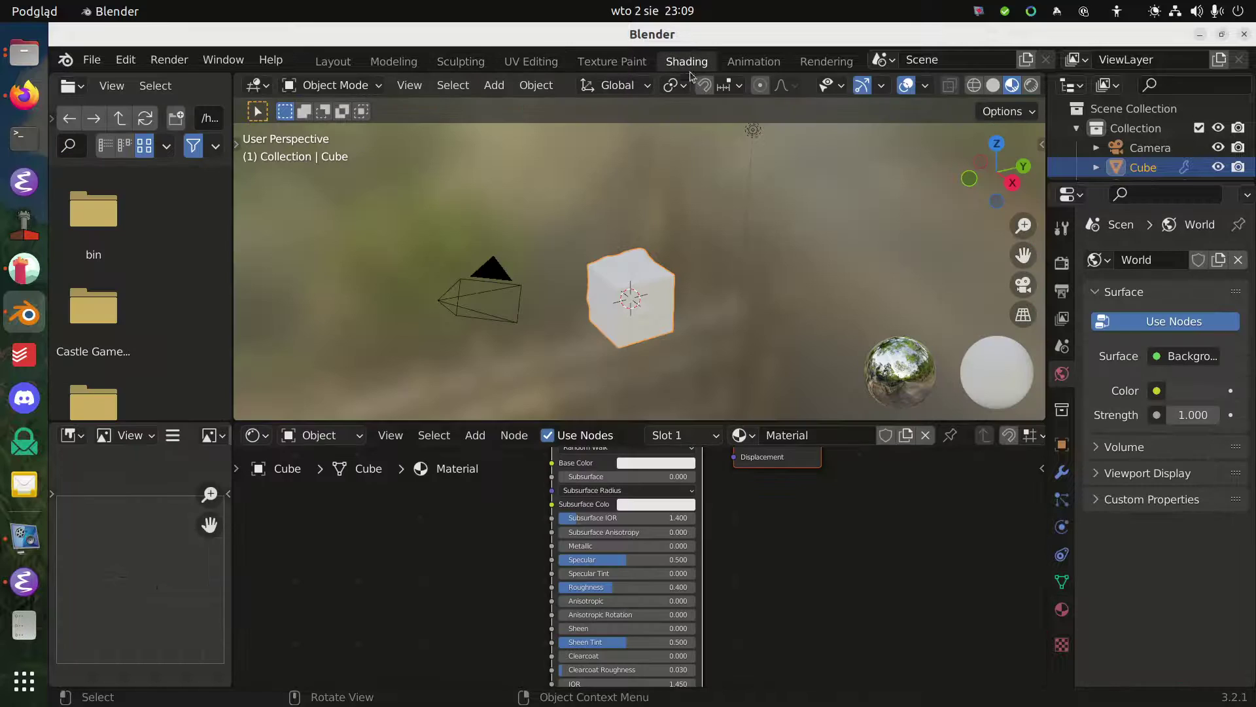
{"action": "key", "text": "shift+a"}
{"action": "mouse_move", "coordinate": [388, 564]}
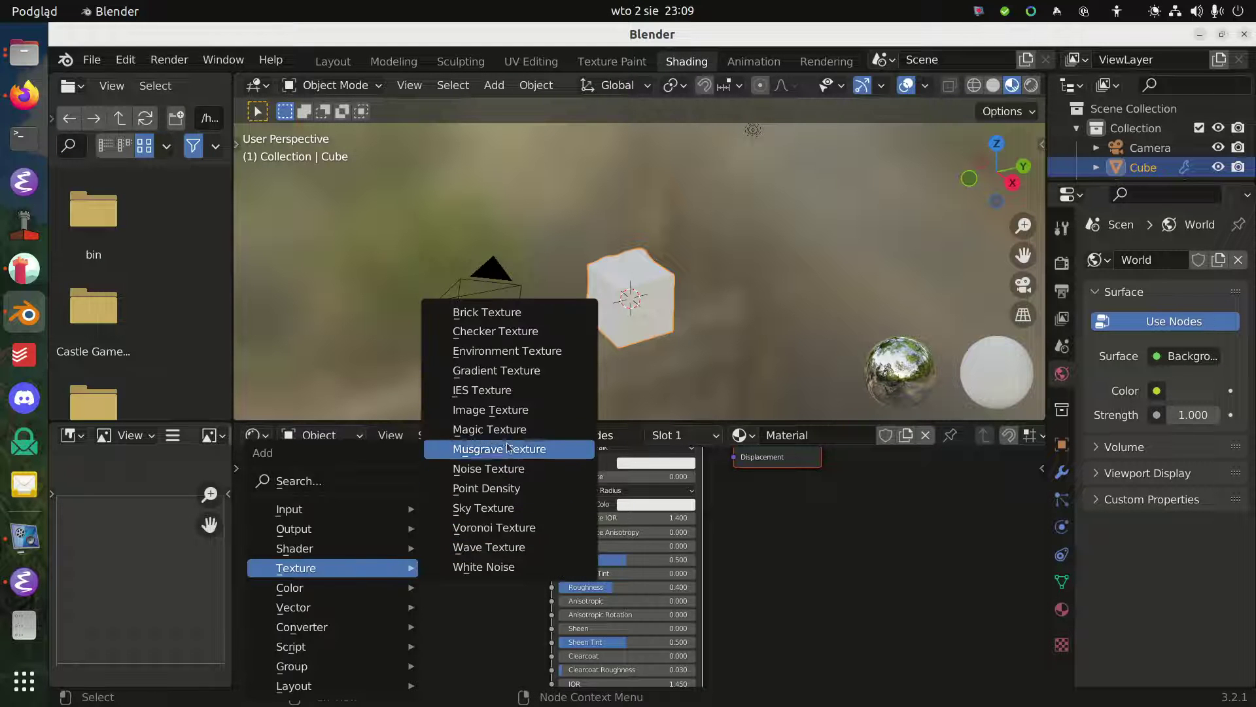
{"action": "left_click", "coordinate": [491, 409]}
{"action": "left_click", "coordinate": [290, 519]}
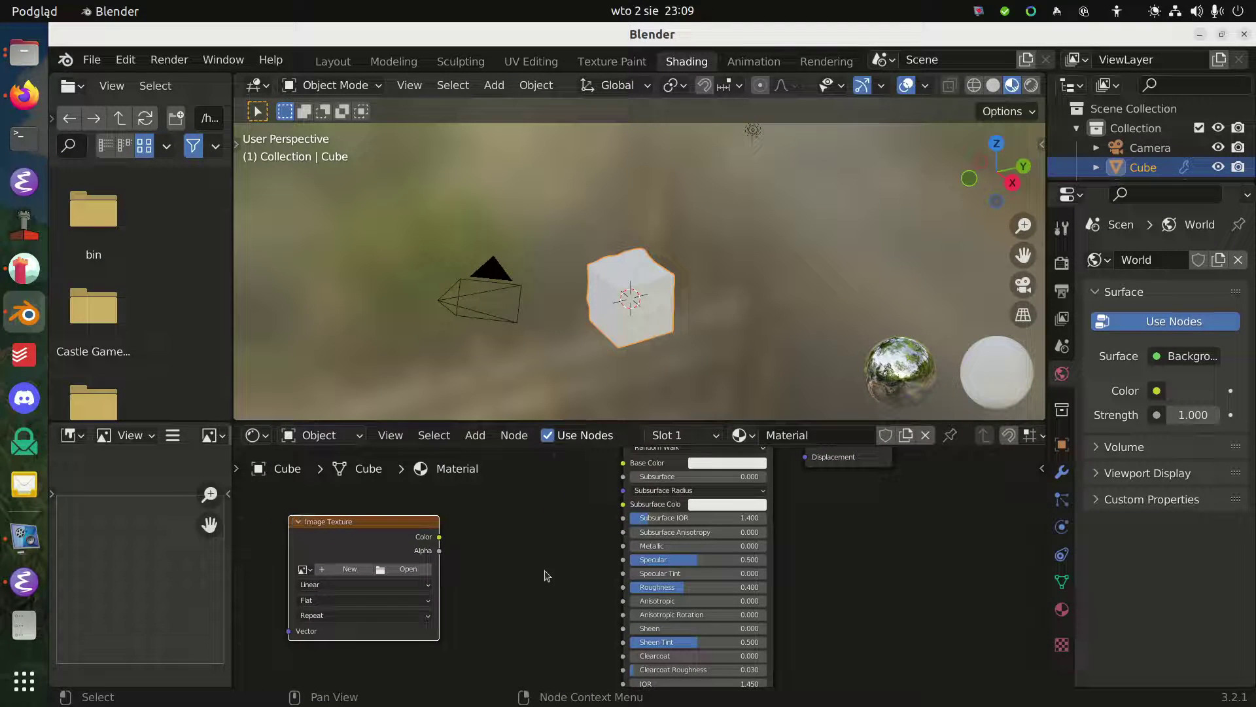
Add a Normal Map node and link it between the Image Texture's Color output and the Principled BSDF's Normal input
{"action": "key", "text": "shift+a"}
{"action": "mouse_move", "coordinate": [484, 601]}
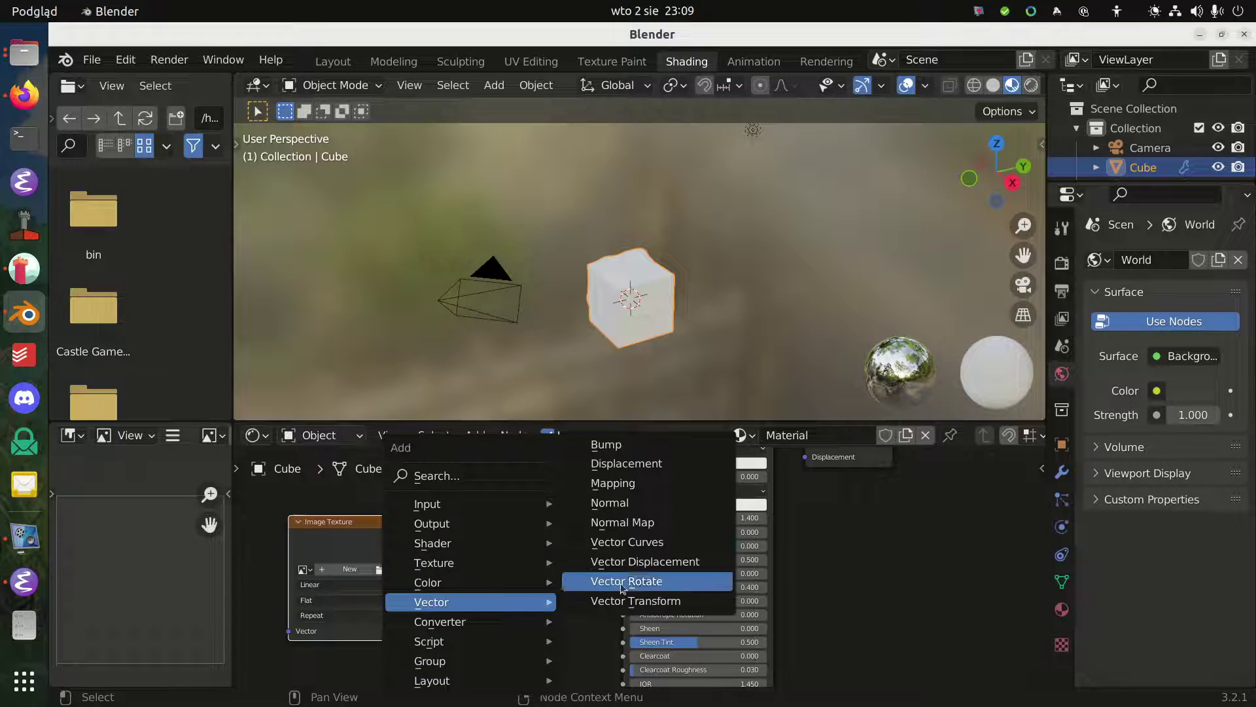
{"action": "left_click", "coordinate": [622, 522]}
{"action": "left_click", "coordinate": [523, 550]}
{"action": "left_click_drag", "start_coordinate": [439, 537], "coordinate": [492, 624]}
{"action": "left_click_drag", "start_coordinate": [568, 562], "coordinate": [563, 562]}
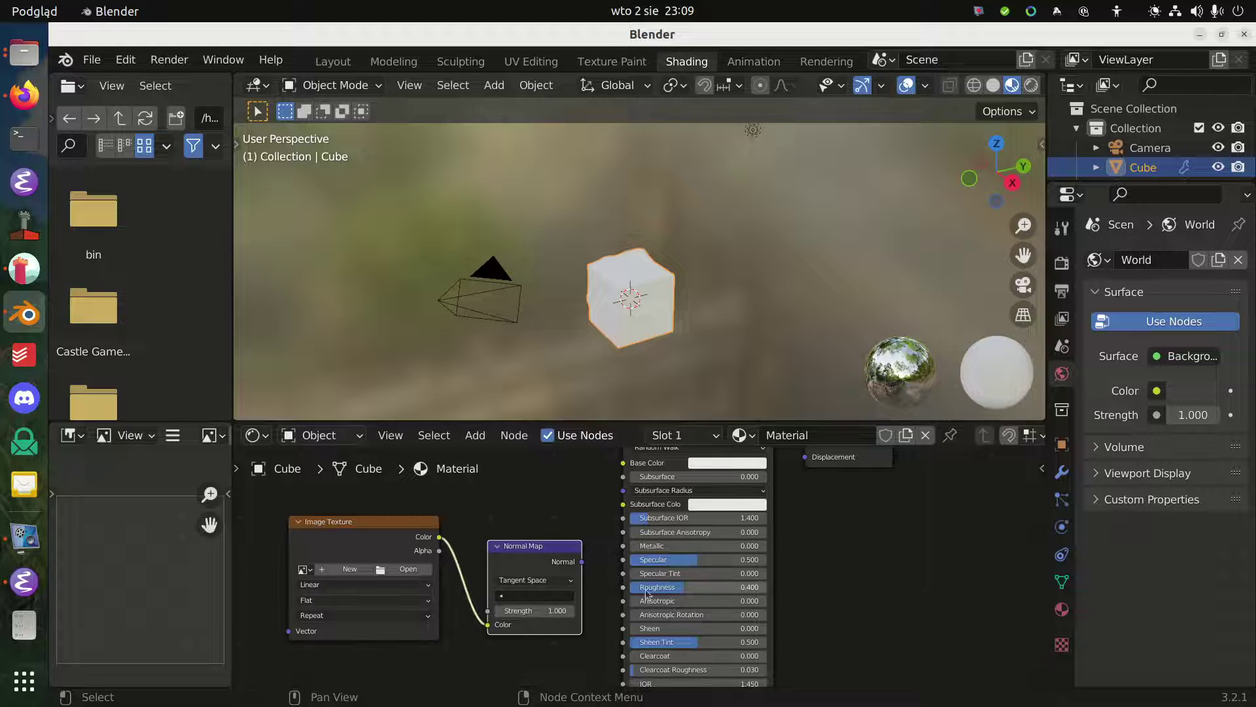
{"action": "scroll", "coordinate": [736, 557], "scroll_direction": "down", "scroll_amount": 1}
{"action": "left_click_drag", "start_coordinate": [594, 520], "coordinate": [632, 515]}
{"action": "scroll", "coordinate": [632, 517], "scroll_direction": "up", "scroll_amount": 5}
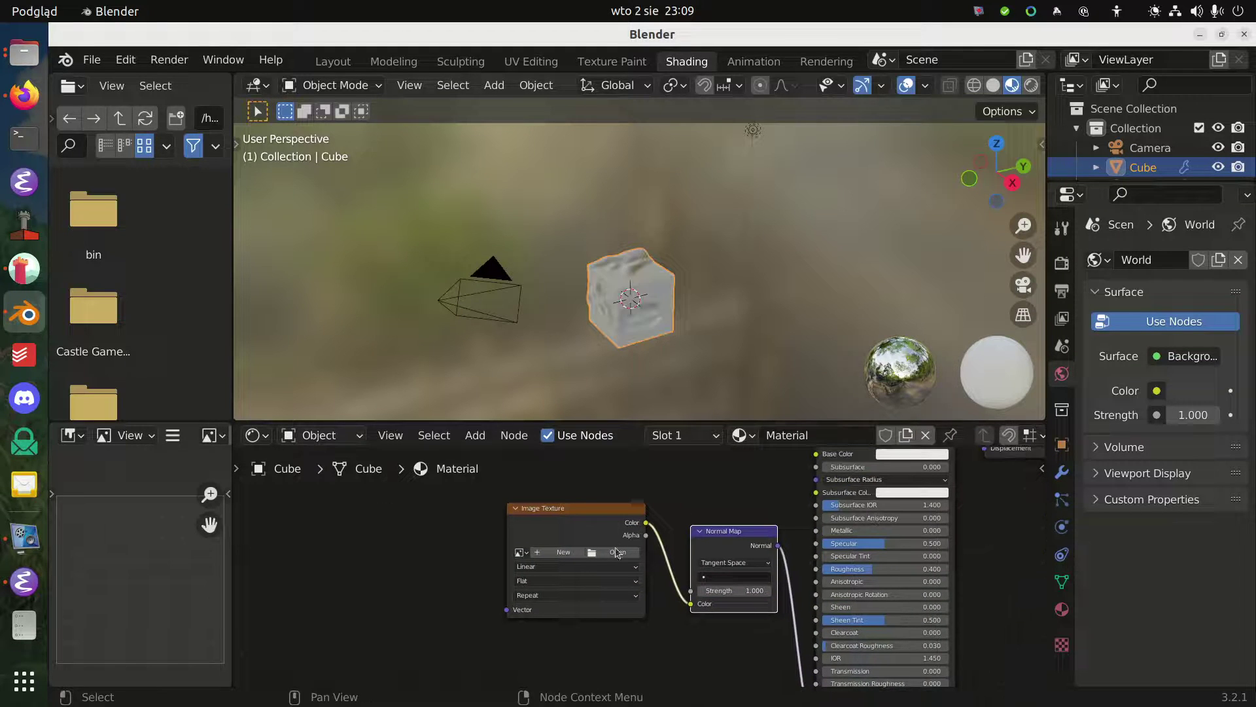
Assign the existing Untitled image to the Image Texture node
{"action": "left_click", "coordinate": [617, 553]}
{"action": "key", "text": "Escape"}
{"action": "left_click", "coordinate": [521, 552]}
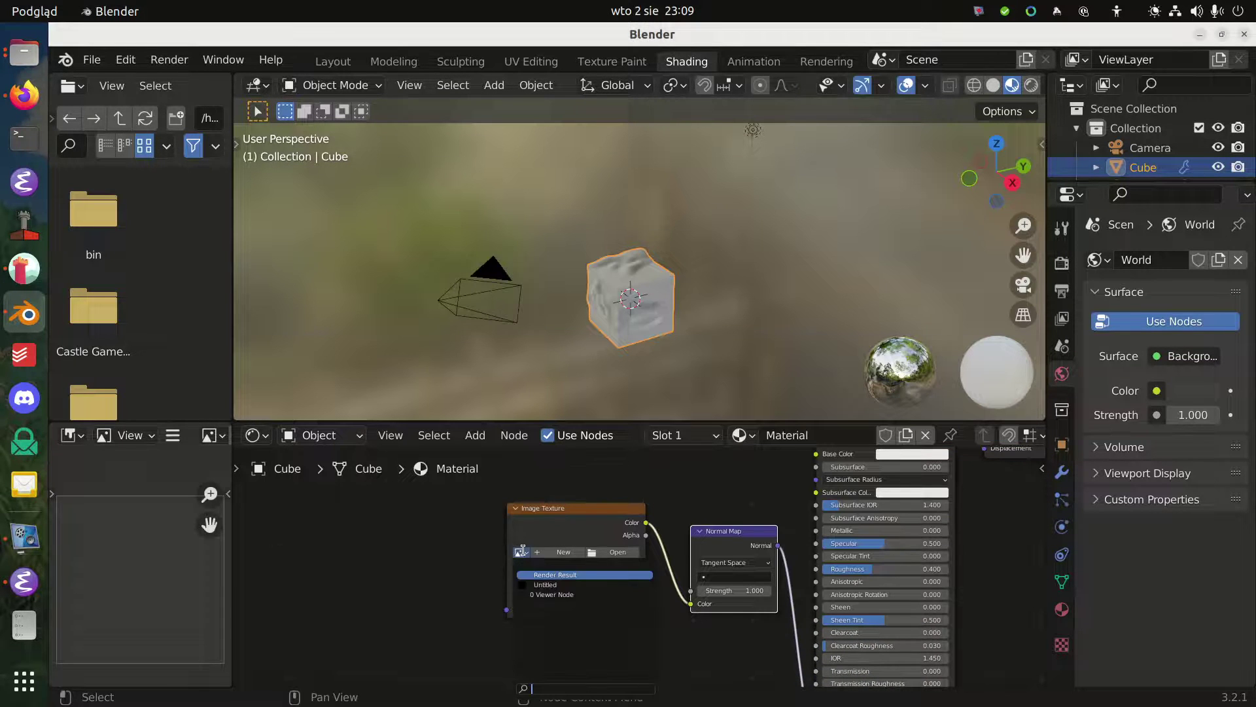
{"action": "left_click", "coordinate": [588, 585]}
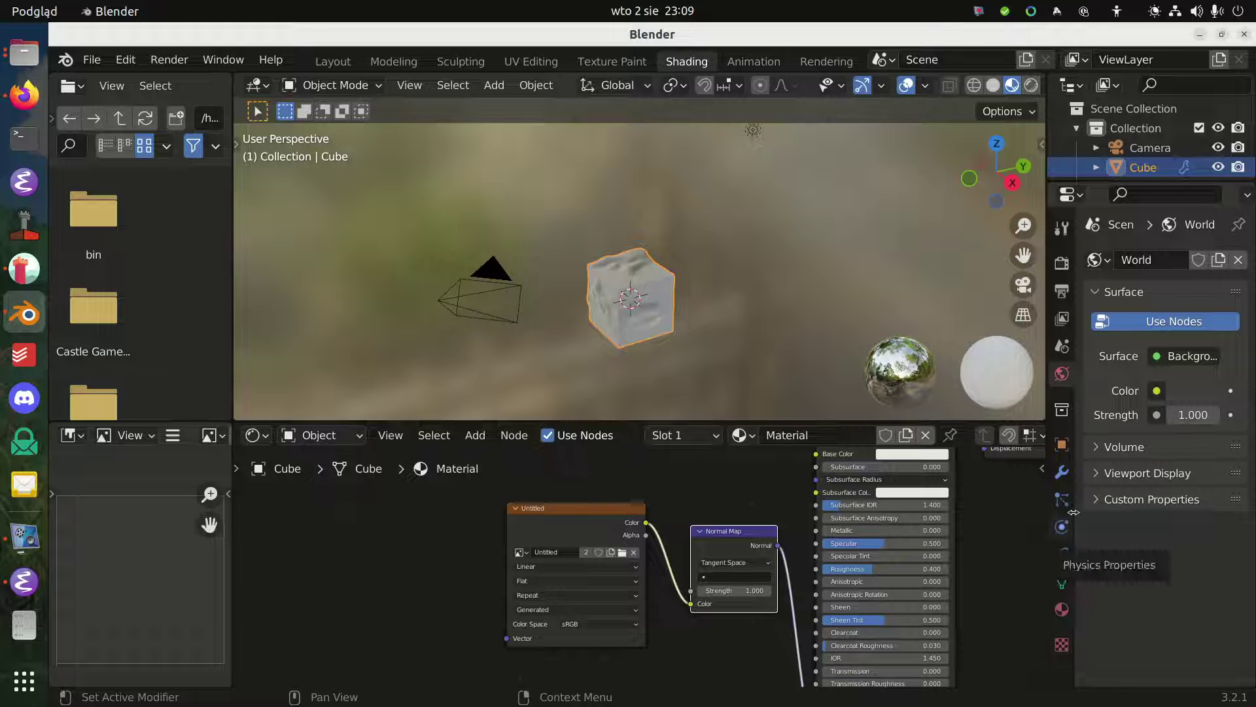
Widen the properties area and set the scene's render engine to Cycles
{"action": "left_click", "coordinate": [1062, 229]}
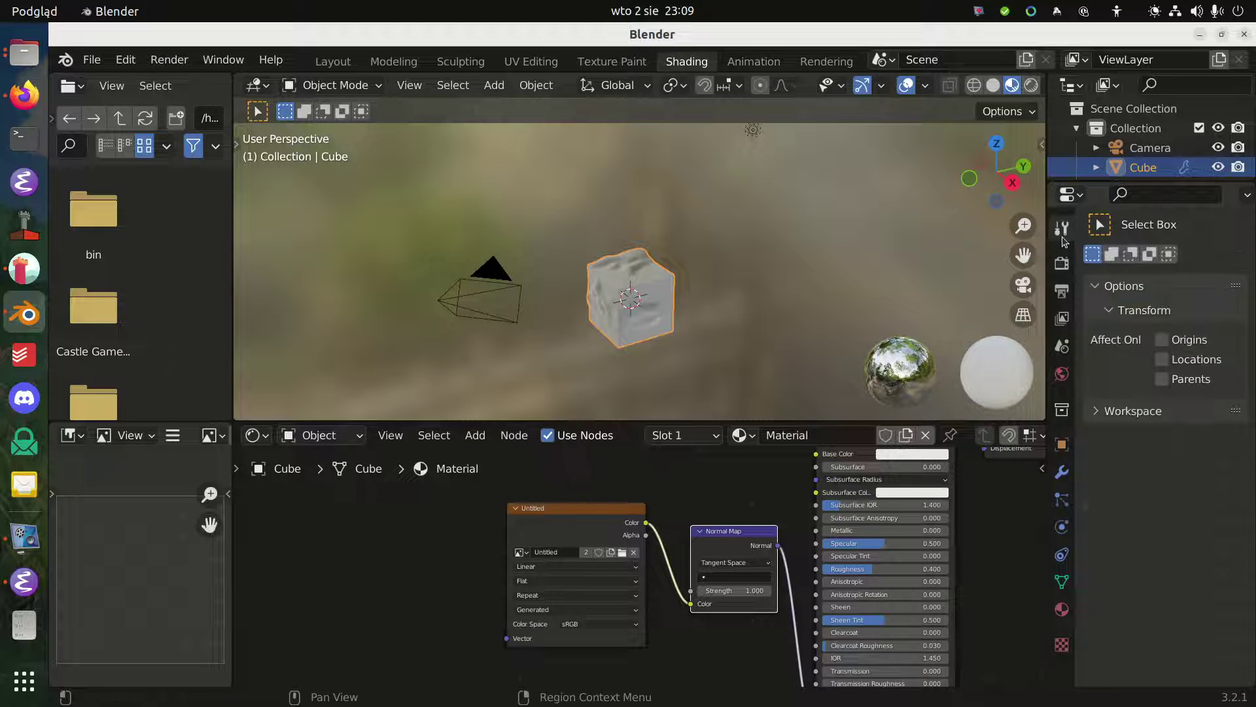
{"action": "left_click", "coordinate": [1060, 265]}
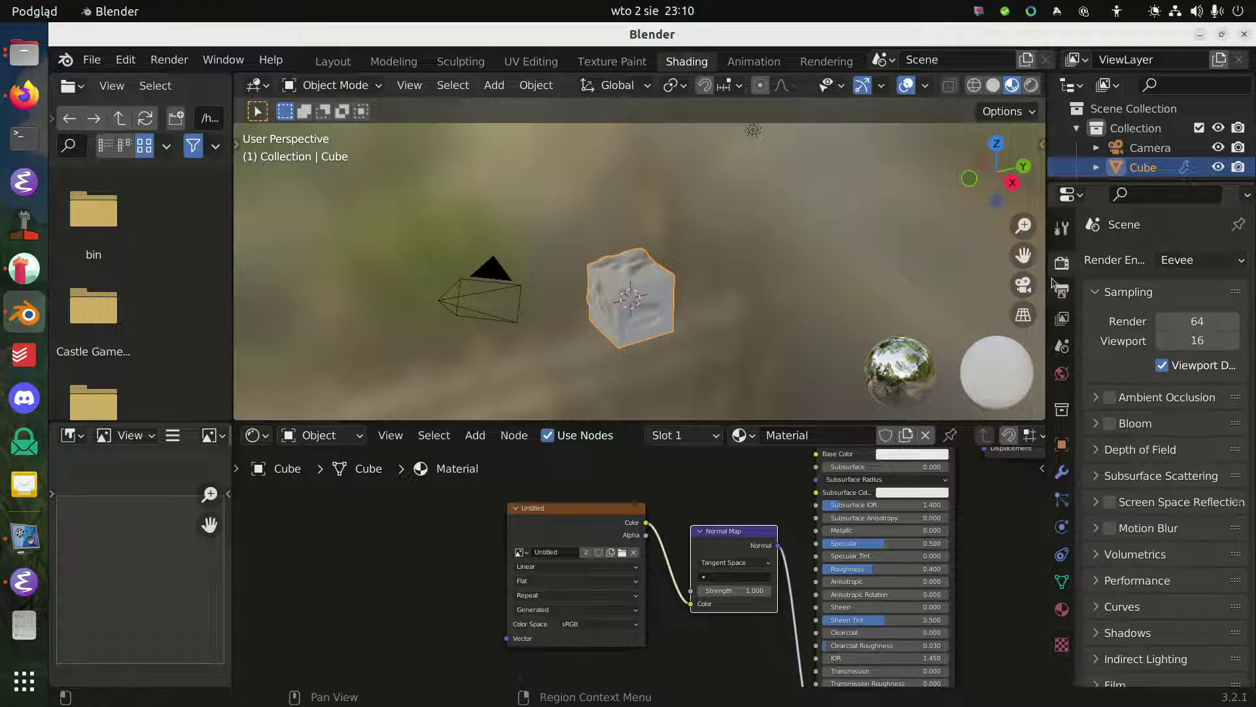
{"action": "left_click_drag", "start_coordinate": [1048, 280], "coordinate": [953, 280]}
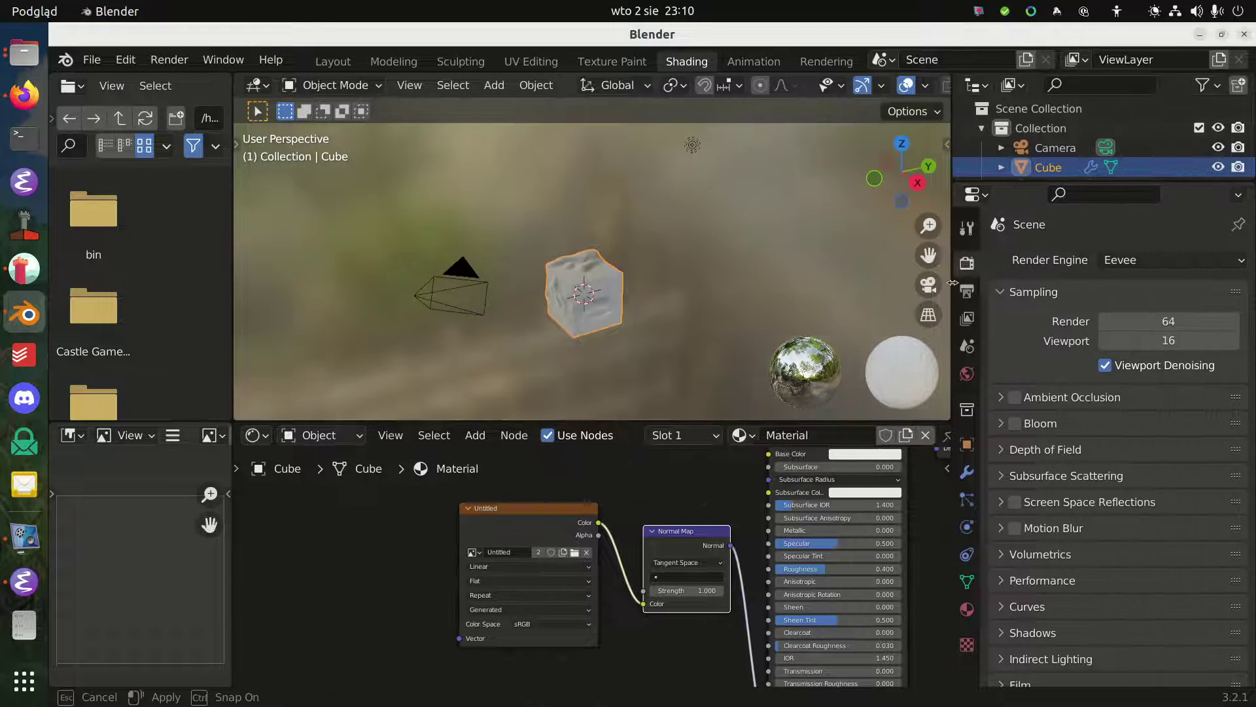
{"action": "left_click", "coordinate": [1139, 271]}
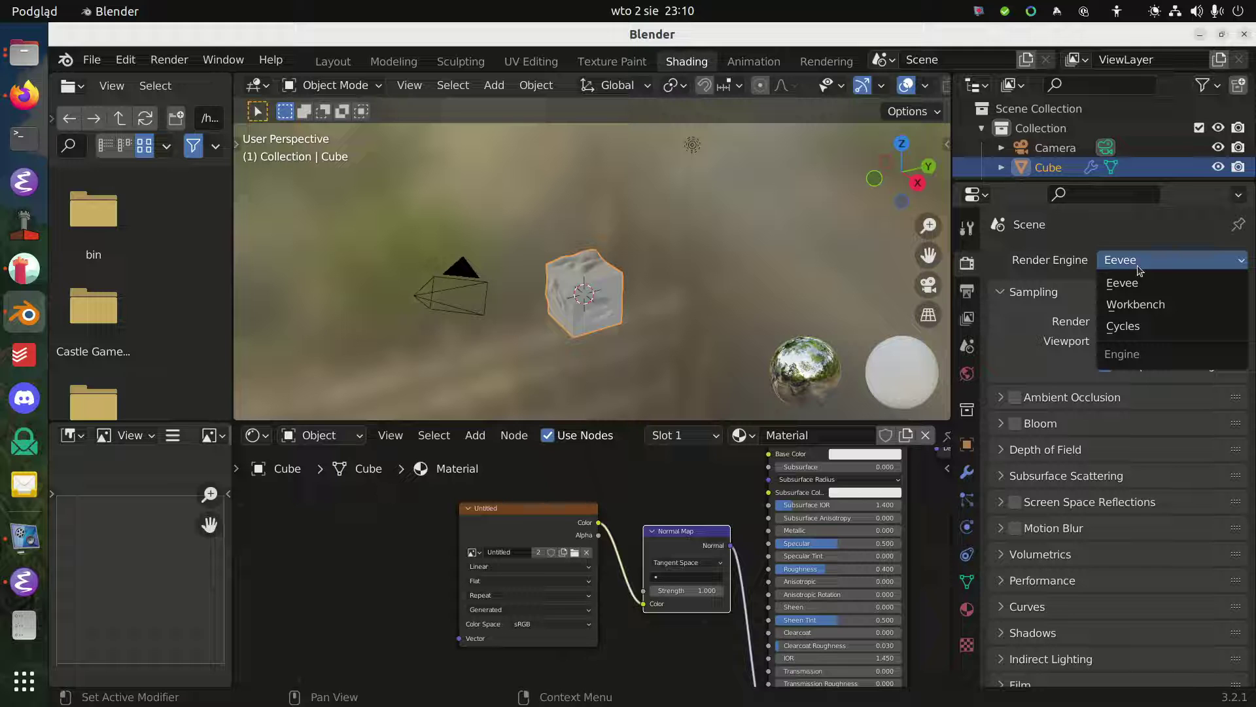
{"action": "left_click", "coordinate": [1141, 327]}
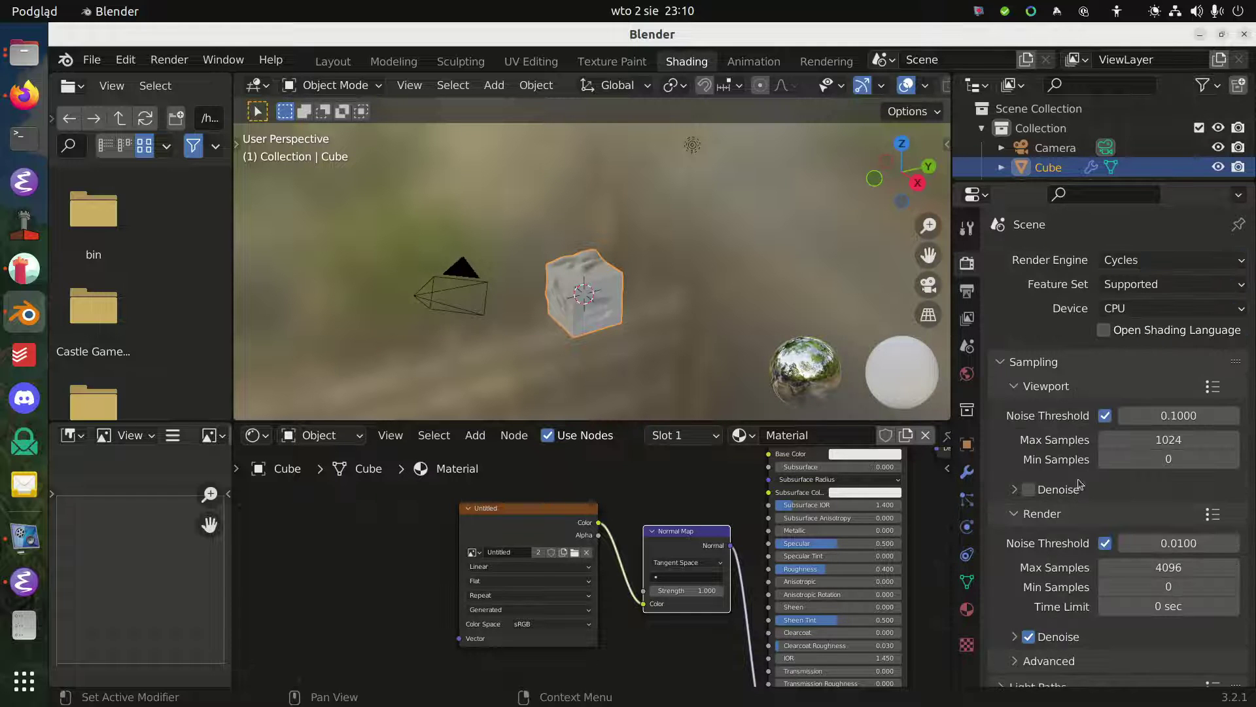
Enable Bake from Multires in the scene's bake settings
{"action": "scroll", "coordinate": [1051, 499], "scroll_direction": "down", "scroll_amount": 3}
{"action": "scroll", "coordinate": [1052, 499], "scroll_direction": "down", "scroll_amount": 6}
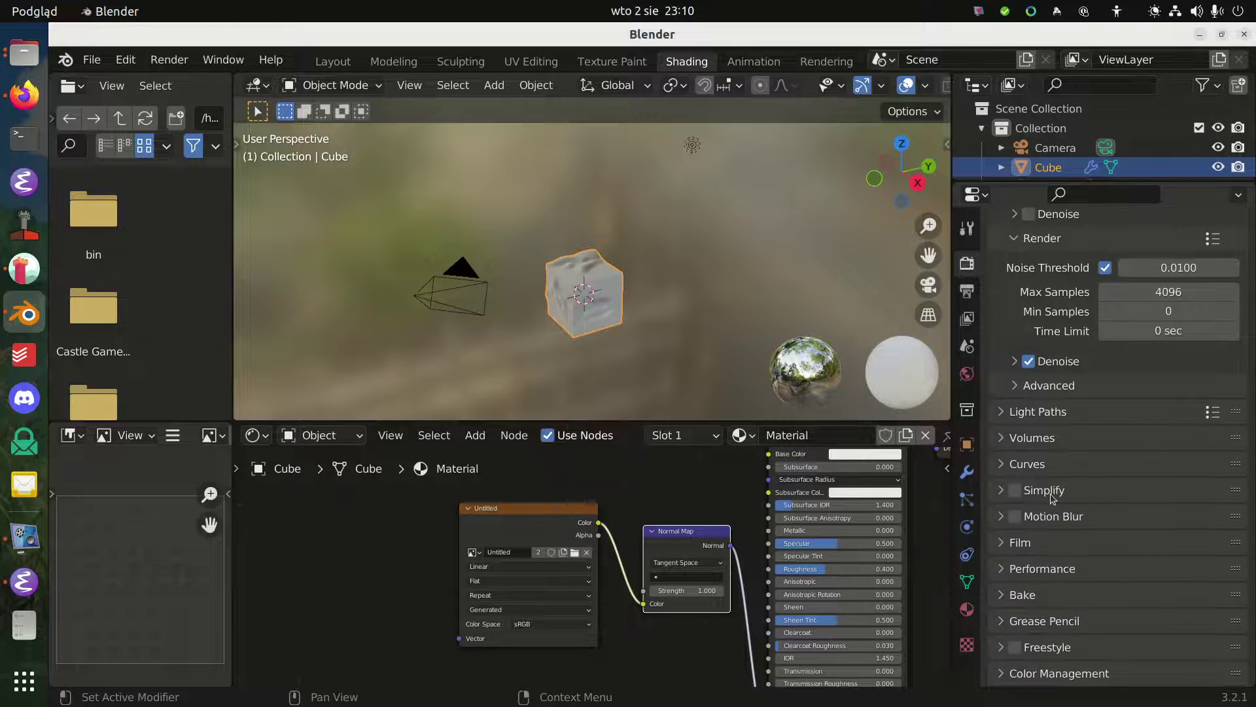
{"action": "left_click", "coordinate": [1018, 593]}
{"action": "scroll", "coordinate": [1040, 593], "scroll_direction": "down", "scroll_amount": 4}
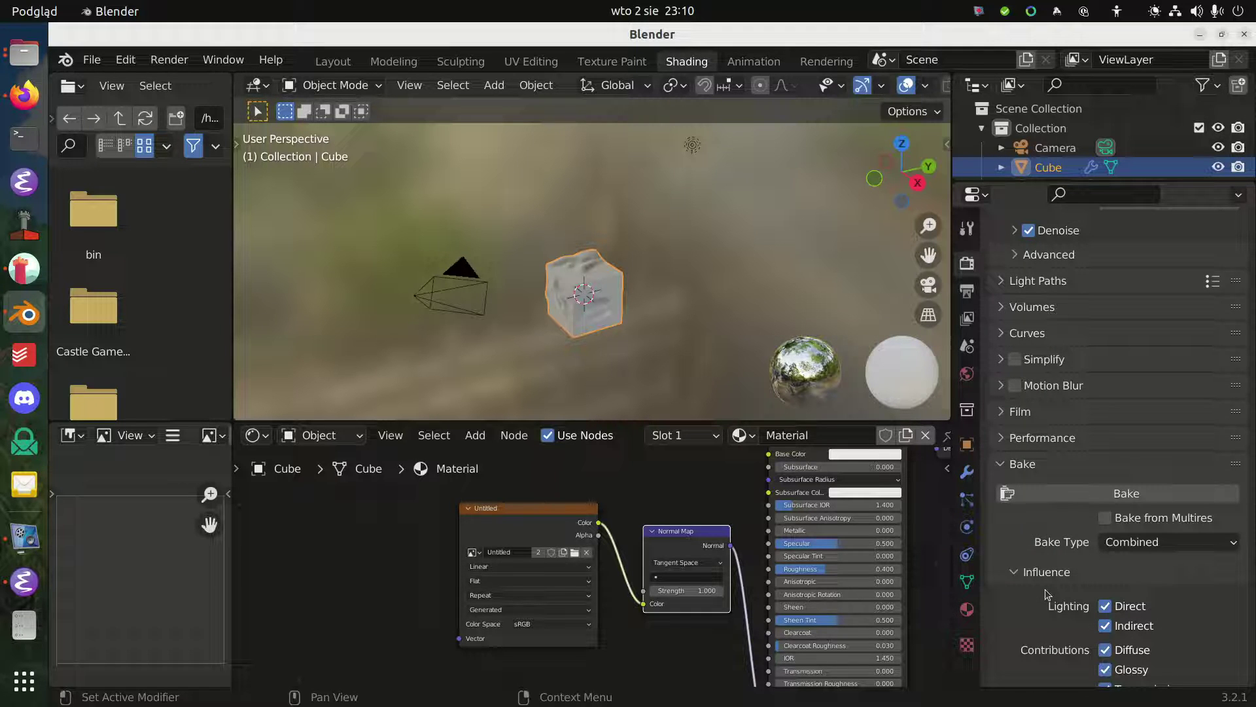
{"action": "scroll", "coordinate": [1045, 594], "scroll_direction": "down", "scroll_amount": 3}
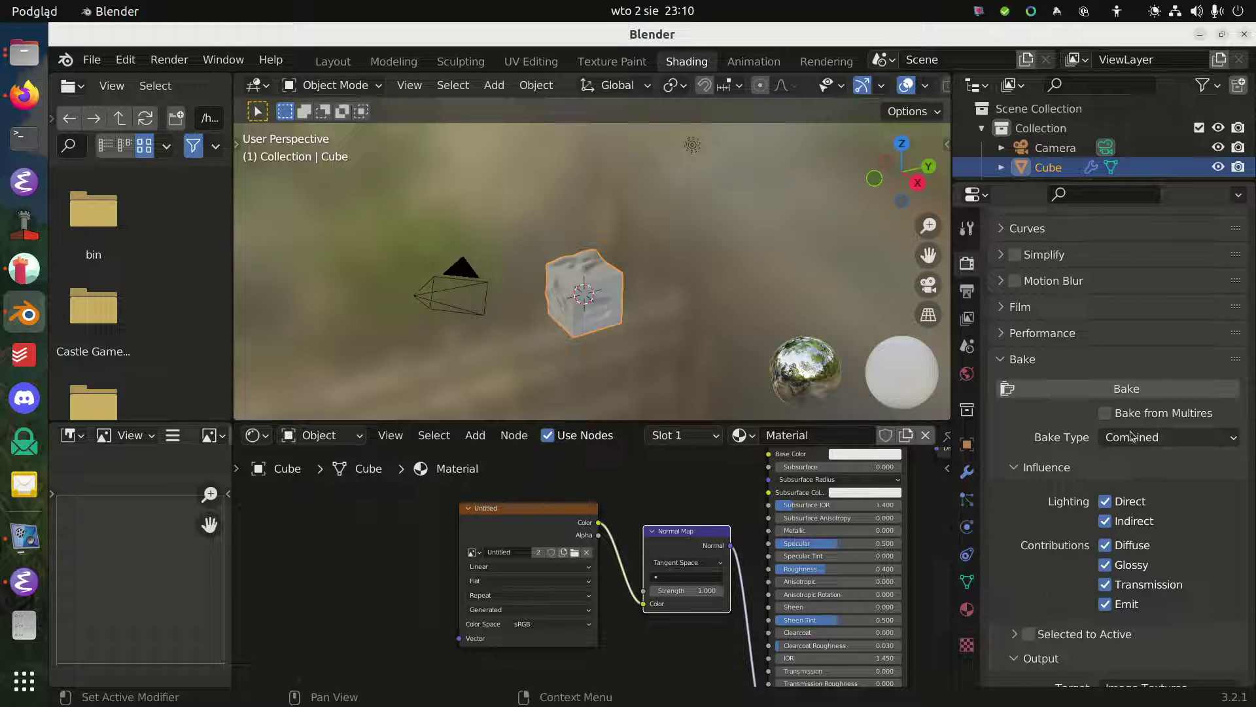
{"action": "left_click", "coordinate": [1142, 413]}
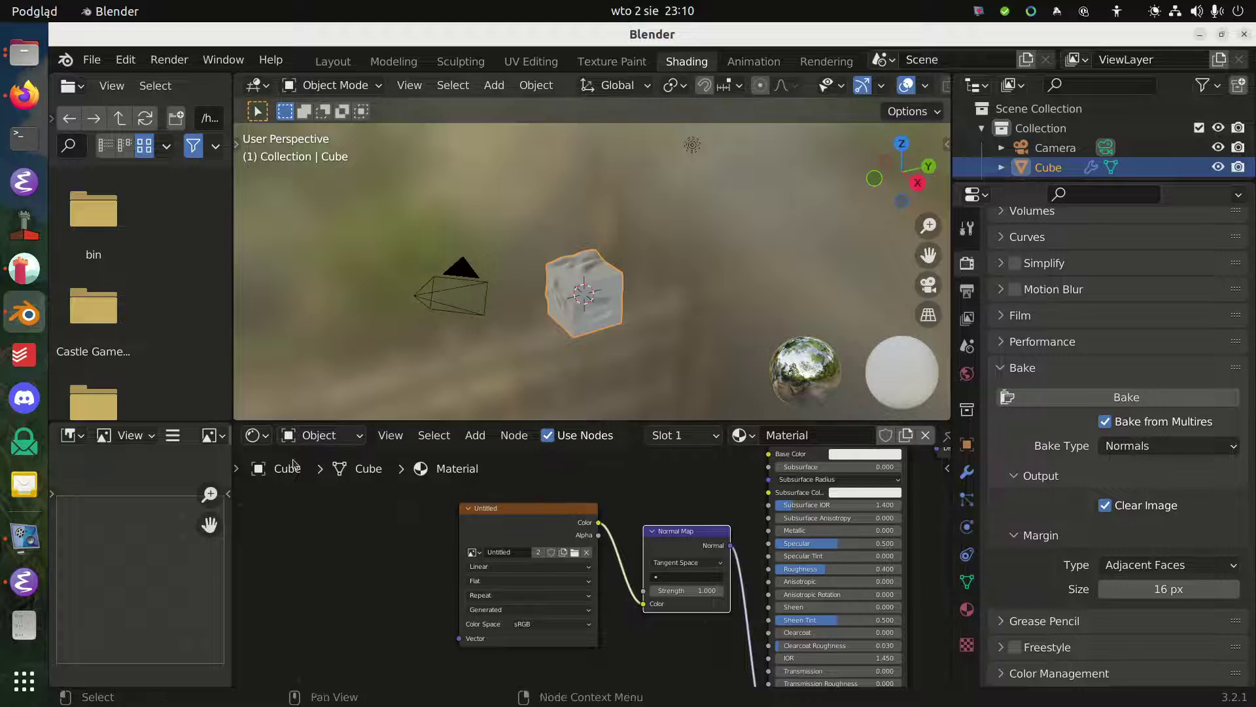
In the UV Editing workspace, widen the properties area and bake the multires Normals into the Untitled image
{"action": "left_click", "coordinate": [533, 61]}
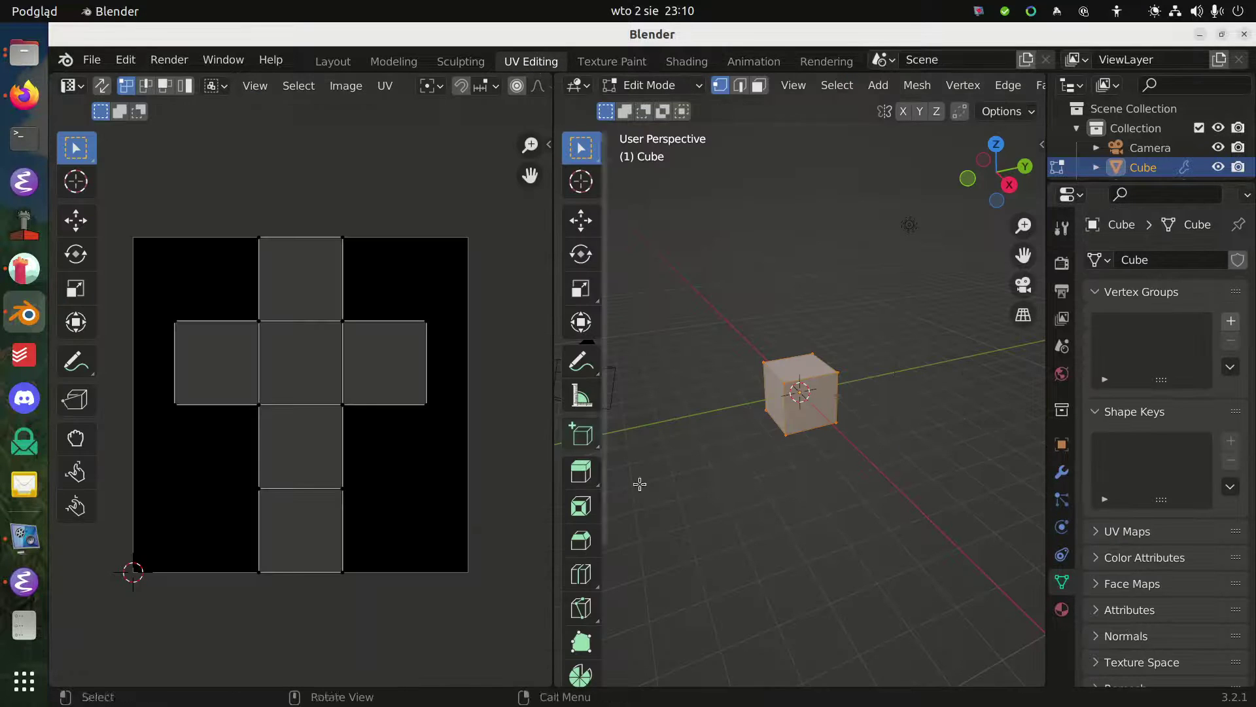
{"action": "left_click_drag", "start_coordinate": [1045, 598], "coordinate": [878, 588]}
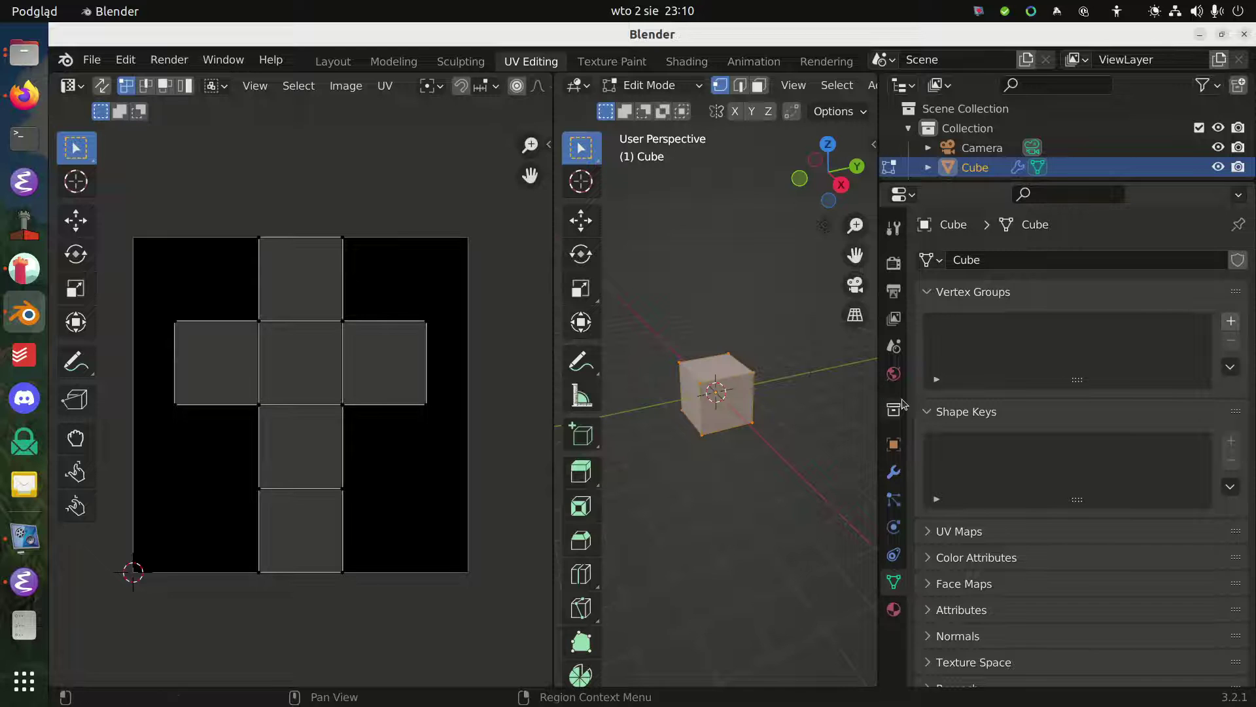
{"action": "left_click", "coordinate": [894, 264]}
{"action": "left_click", "coordinate": [894, 290]}
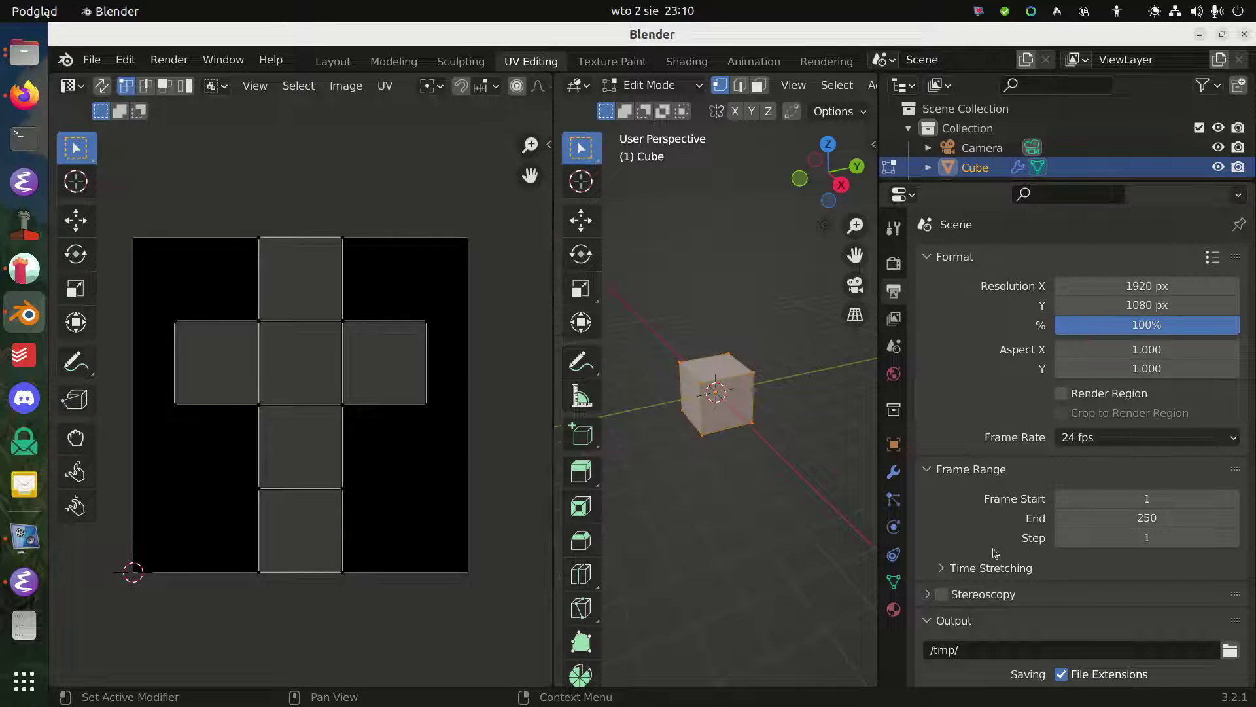
{"action": "left_click", "coordinate": [894, 263]}
{"action": "scroll", "coordinate": [1041, 550], "scroll_direction": "down", "scroll_amount": 12}
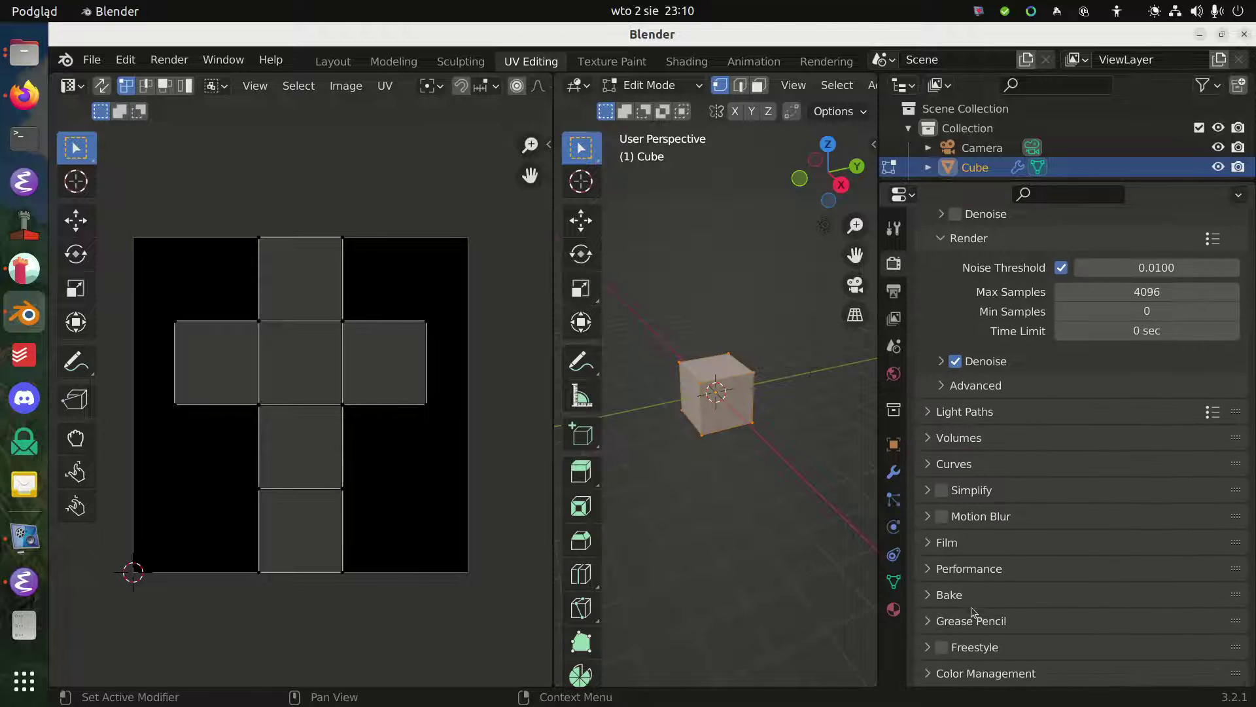
{"action": "left_click", "coordinate": [982, 592]}
{"action": "scroll", "coordinate": [968, 589], "scroll_direction": "down", "scroll_amount": 5}
{"action": "left_click", "coordinate": [1023, 492]}
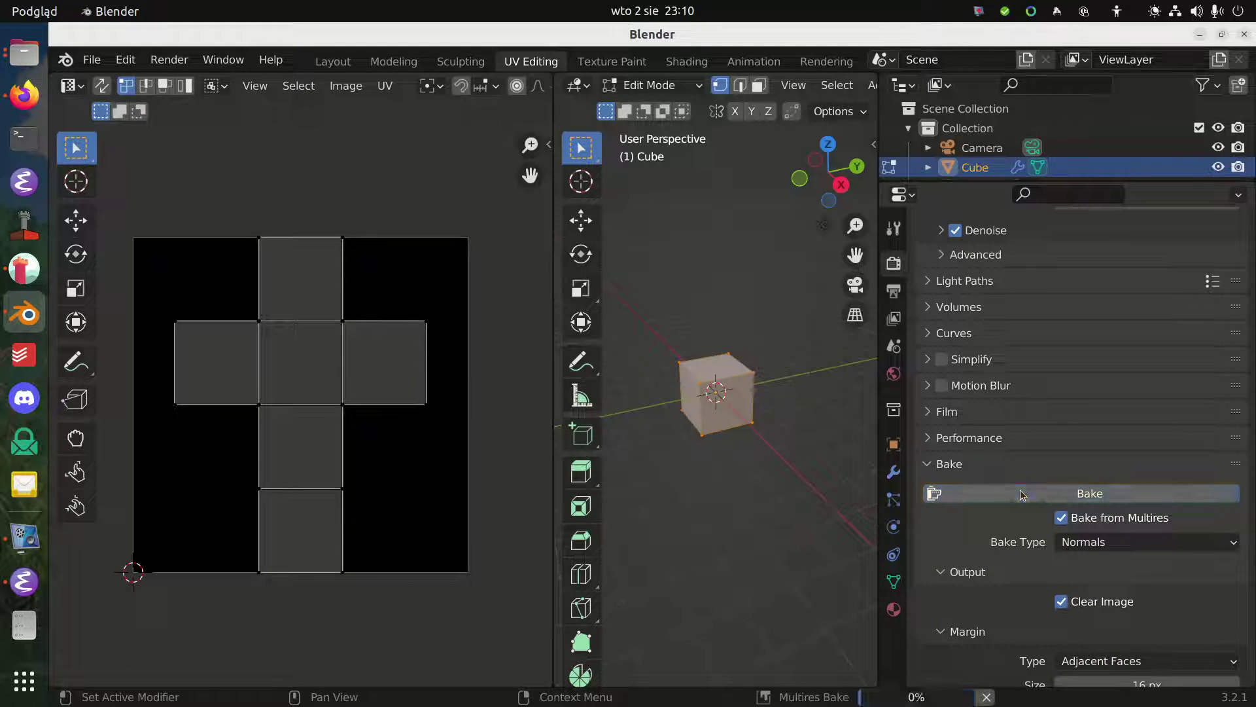
Enlarge the image area and return to Object Mode to examine the baked normal map without the UV outlines
{"action": "scroll", "coordinate": [281, 427], "scroll_direction": "up", "scroll_amount": 5}
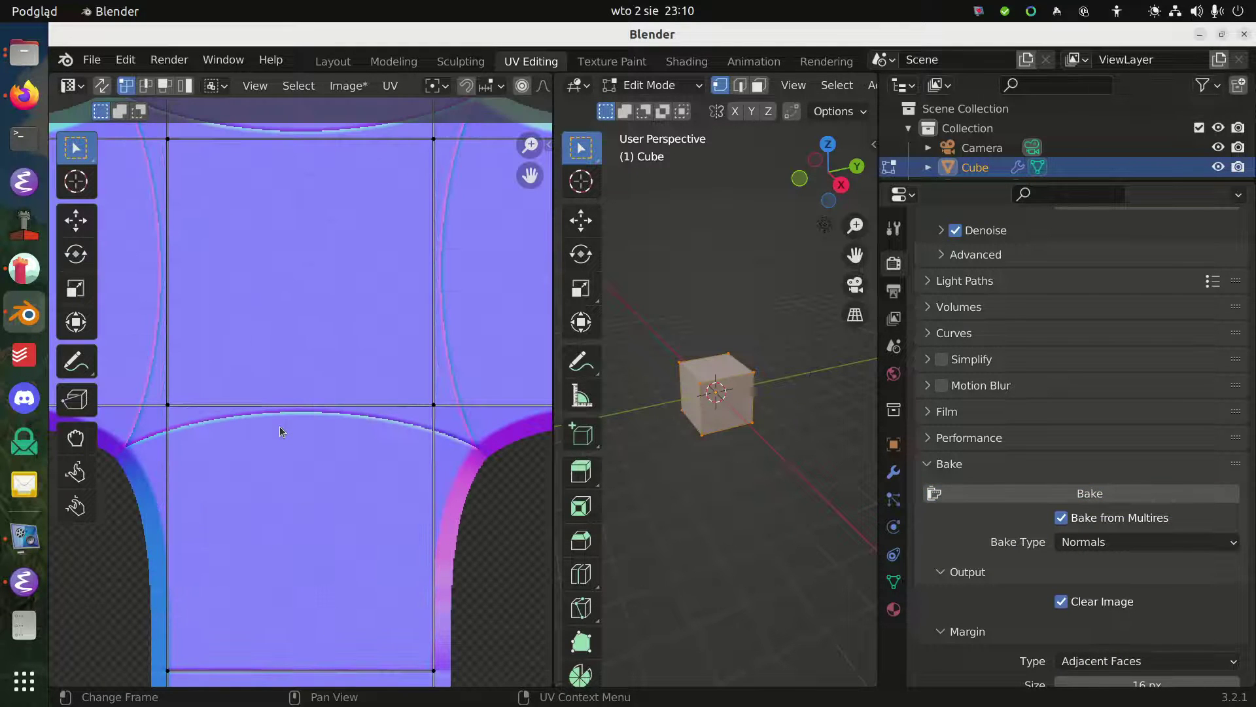
{"action": "left_click_drag", "start_coordinate": [555, 443], "coordinate": [702, 443]}
{"action": "scroll", "coordinate": [440, 406], "scroll_direction": "down", "scroll_amount": 5}
{"action": "scroll", "coordinate": [311, 370], "scroll_direction": "up", "scroll_amount": 5}
{"action": "scroll", "coordinate": [311, 370], "scroll_direction": "down", "scroll_amount": 3}
{"action": "key", "text": "Tab"}
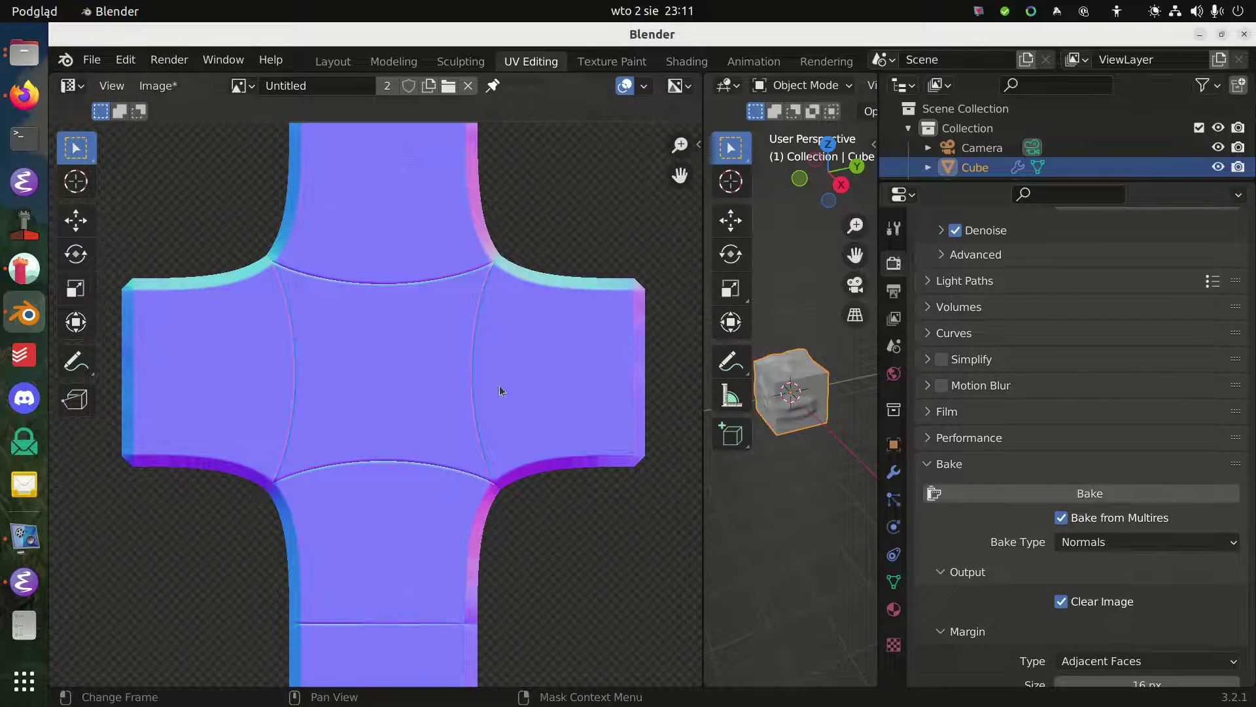
Examine the baked normal map up close and compare it with the sculpted details on the cube
{"action": "scroll", "coordinate": [381, 408], "scroll_direction": "up", "scroll_amount": 8}
{"action": "scroll", "coordinate": [382, 410], "scroll_direction": "down", "scroll_amount": 8}
{"action": "scroll", "coordinate": [386, 410], "scroll_direction": "up", "scroll_amount": 3}
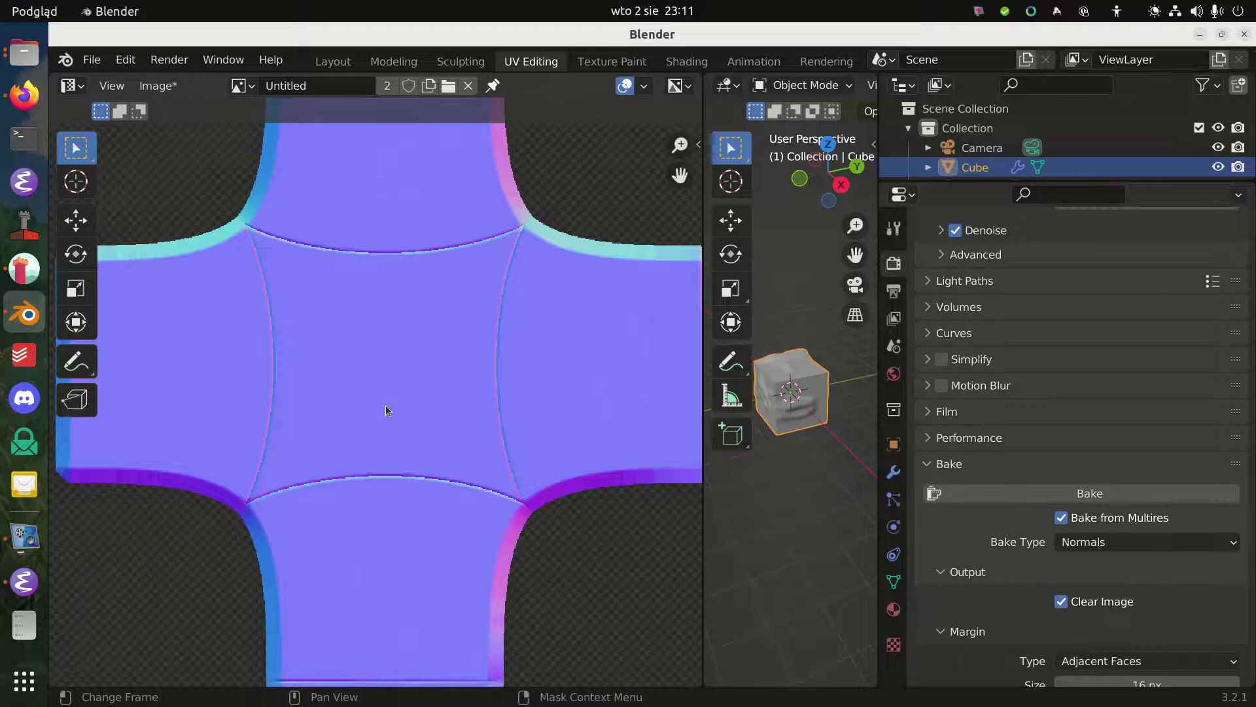
{"action": "scroll", "coordinate": [386, 410], "scroll_direction": "down", "scroll_amount": 3}
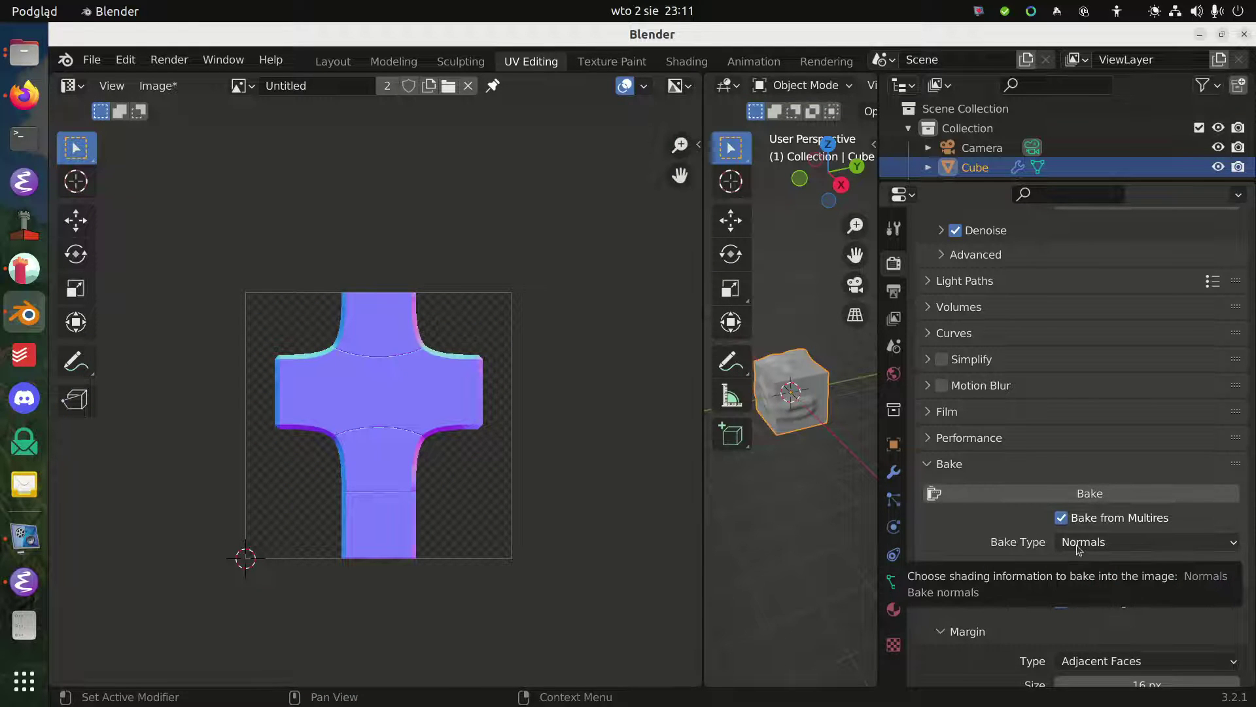
{"action": "middle_click_drag", "start_coordinate": [830, 463], "coordinate": [806, 409]}
{"action": "scroll", "coordinate": [806, 406], "scroll_direction": "up", "scroll_amount": 4}
{"action": "scroll", "coordinate": [806, 406], "scroll_direction": "down", "scroll_amount": 5}
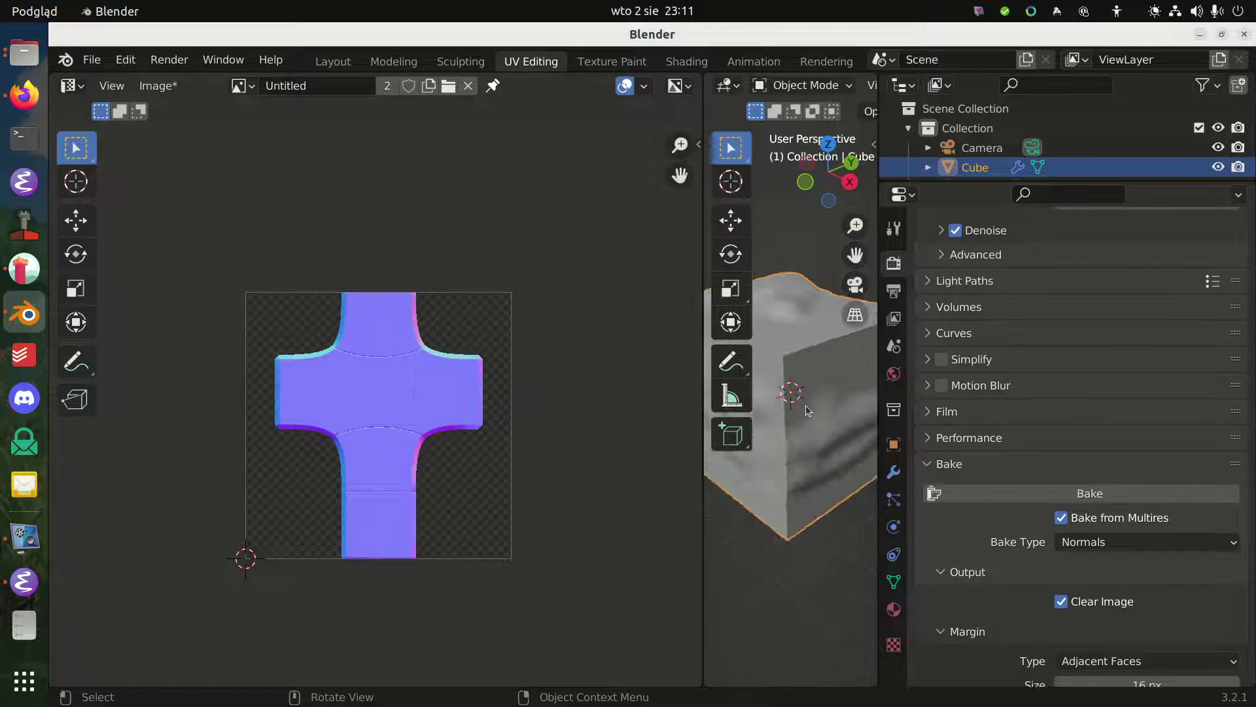
{"action": "scroll", "coordinate": [411, 371], "scroll_direction": "up", "scroll_amount": 4}
{"action": "scroll", "coordinate": [412, 371], "scroll_direction": "down", "scroll_amount": 2}
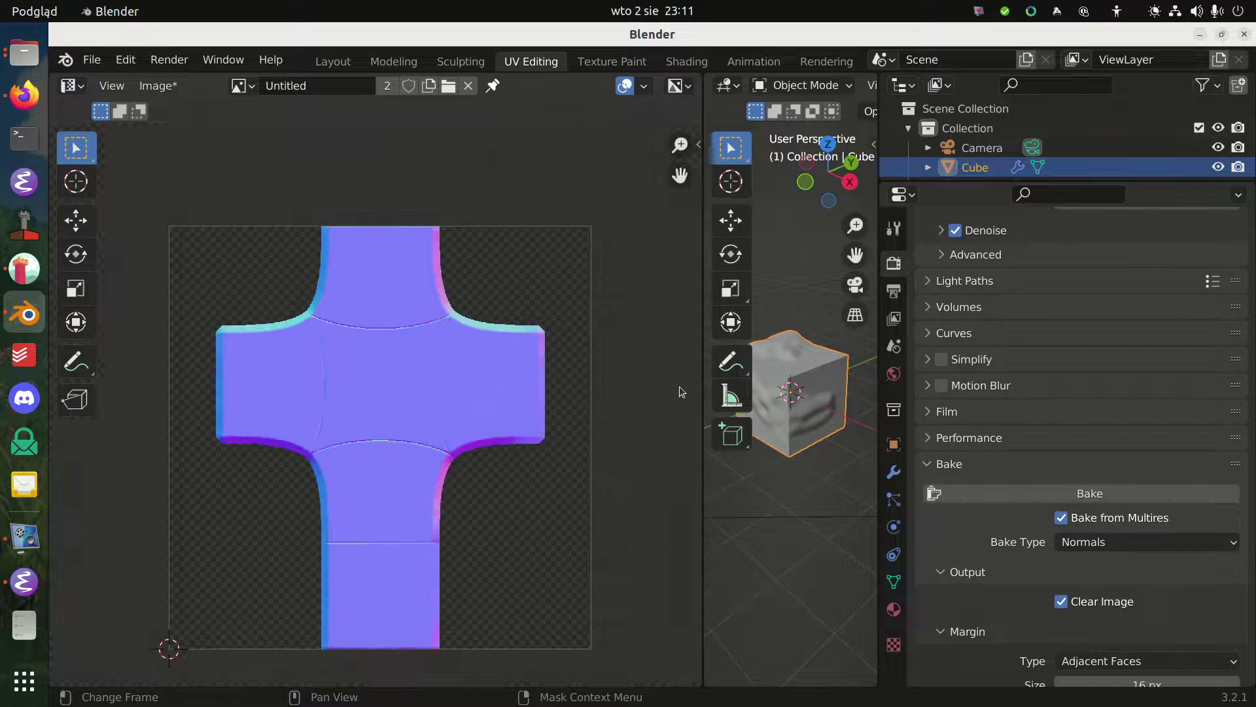
Enlarge the 3D viewport beside the image and switch the cube to Sculpt Mode
{"action": "left_click_drag", "start_coordinate": [703, 405], "coordinate": [305, 406]}
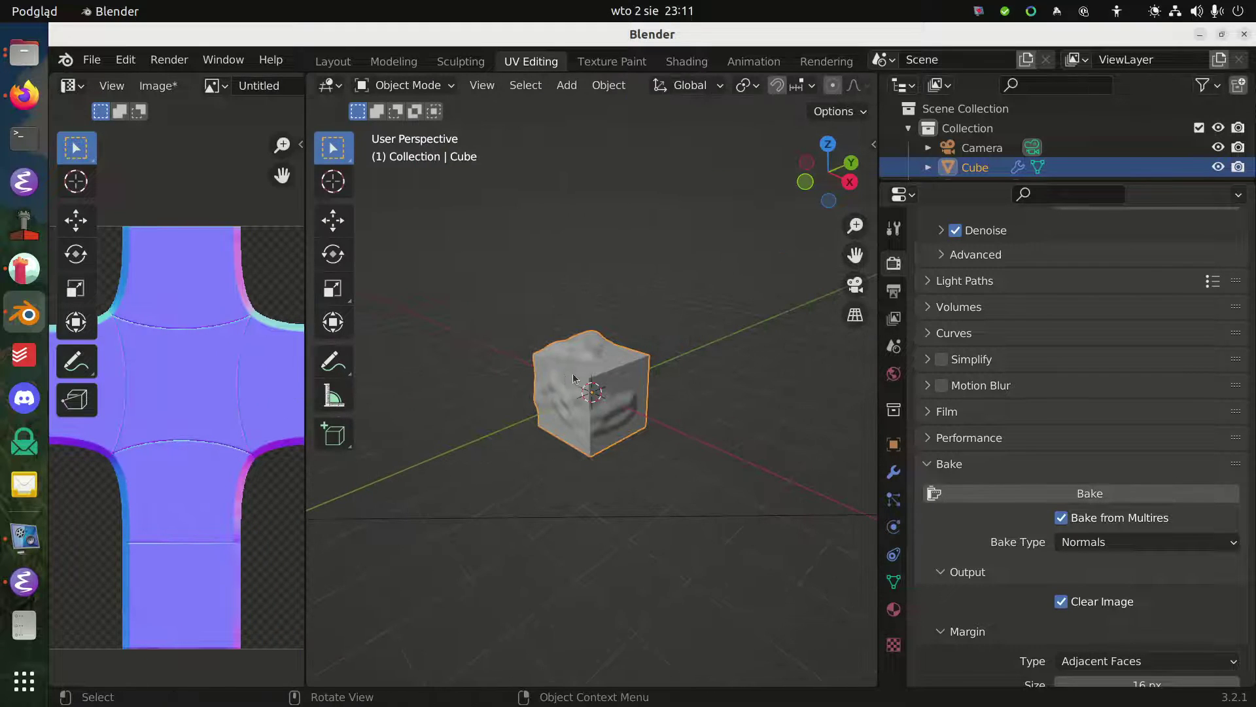
{"action": "key", "text": "Tab"}
{"action": "scroll", "coordinate": [575, 374], "scroll_direction": "up", "scroll_amount": 4}
{"action": "key", "text": "Tab"}
{"action": "key", "text": "ctrl+Tab"}
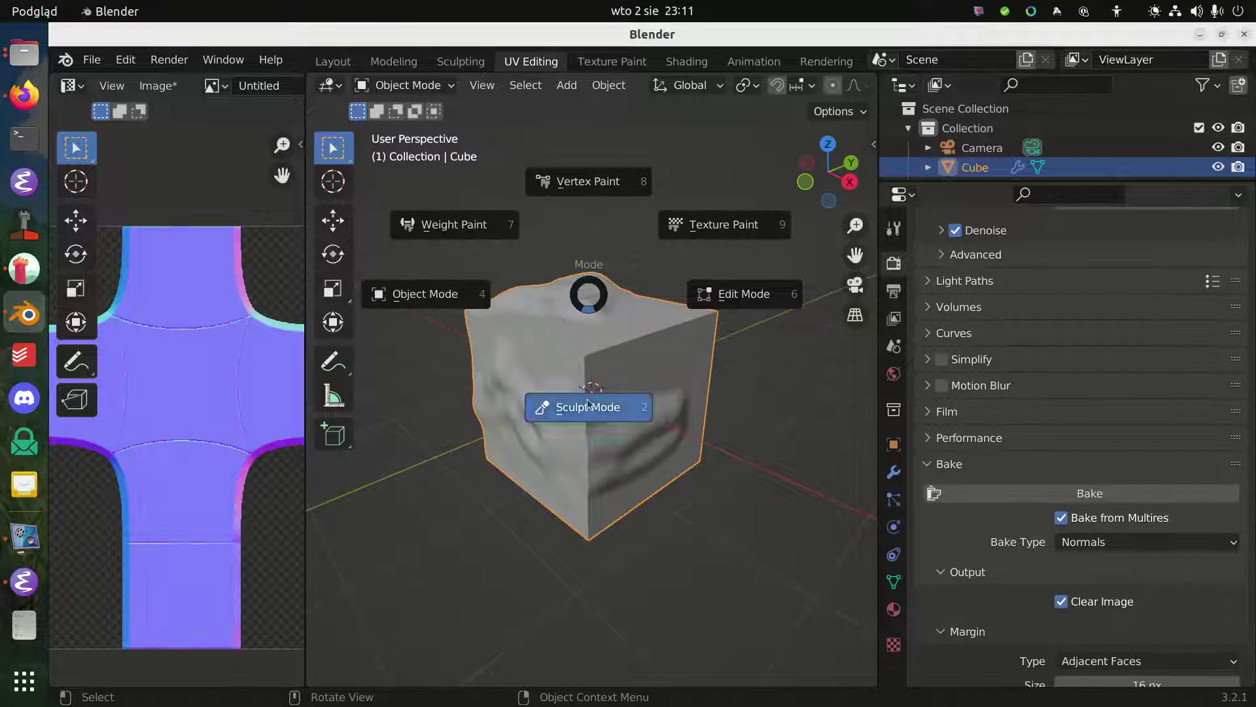
{"action": "left_click", "coordinate": [530, 406]}
Sculpt extra strokes on the cube's side faces with the SculptDraw brush, raising its strength to 0.875
{"action": "scroll", "coordinate": [528, 458], "scroll_direction": "down", "scroll_amount": 2}
{"action": "mouse_move", "coordinate": [526, 476]}
{"action": "left_mouse_down"}
{"action": "mouse_move", "coordinate": [609, 458]}
{"action": "mouse_move", "coordinate": [605, 399]}
{"action": "left_mouse_up"}
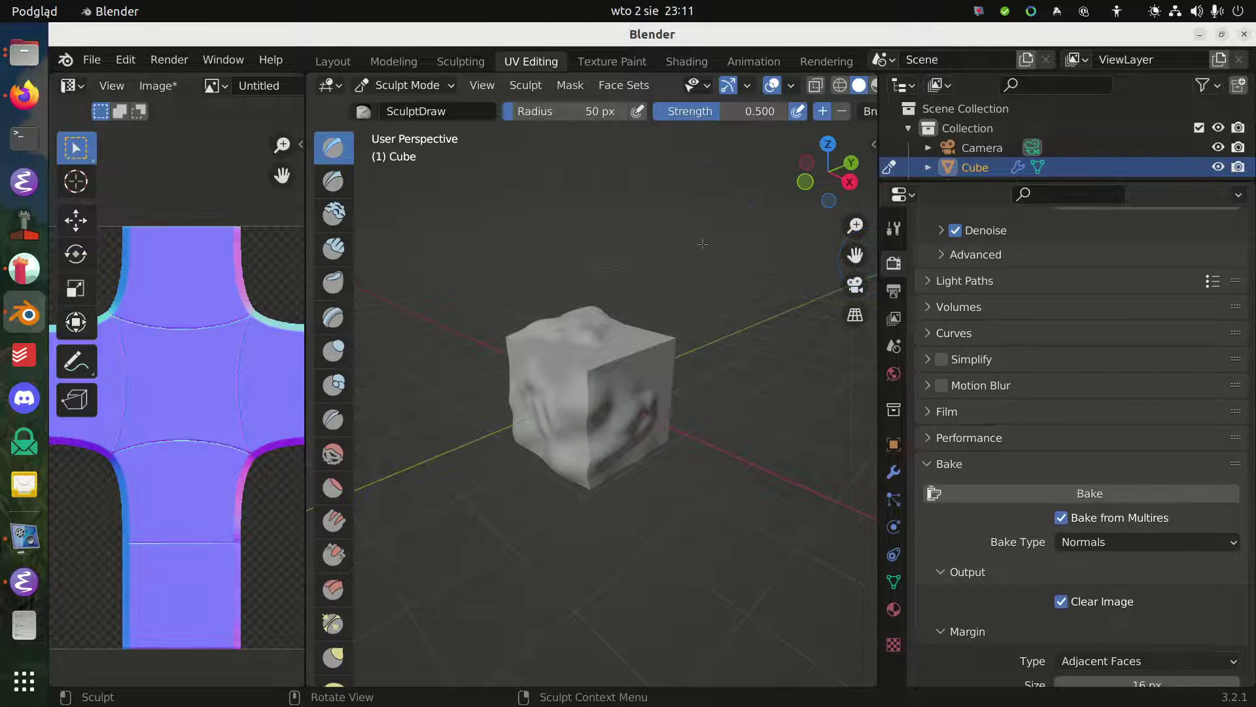
{"action": "left_click_drag", "start_coordinate": [742, 111], "coordinate": [772, 111]}
{"action": "left_click_drag", "start_coordinate": [638, 343], "coordinate": [648, 409]}
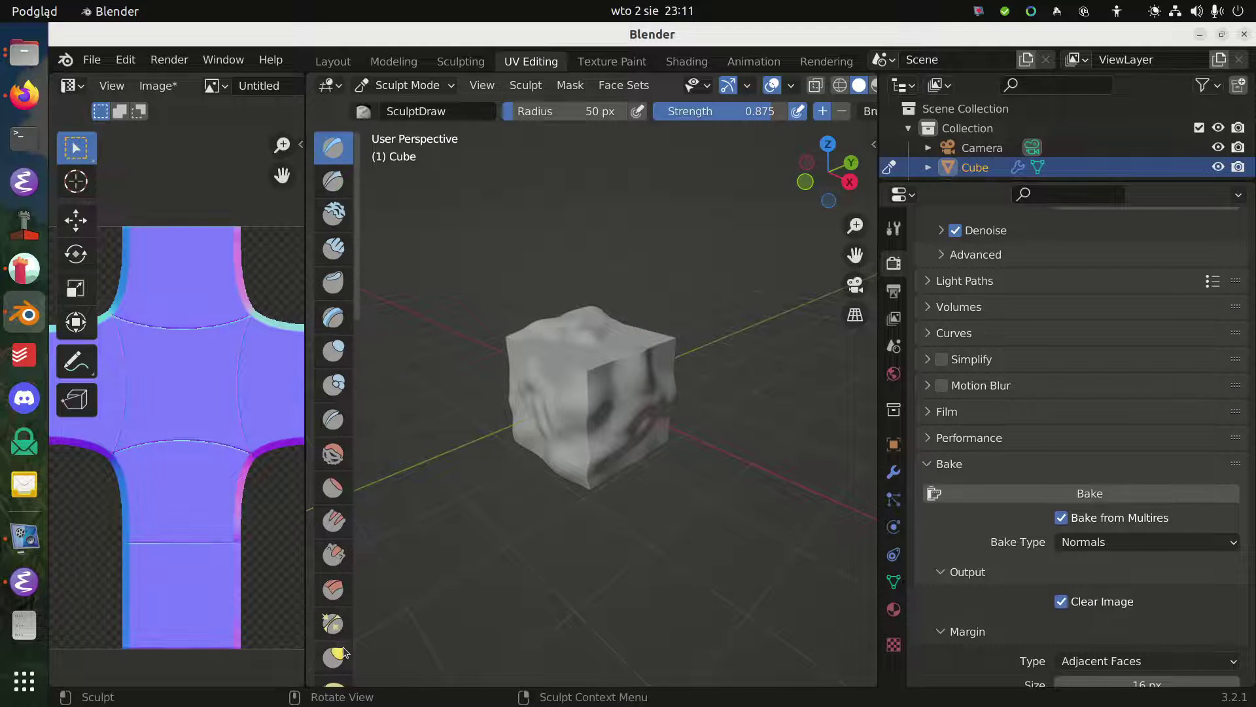
Pull several long spikes out of the cube's faces, edges and corners from different sides with the Snake Hook brush
{"action": "scroll", "coordinate": [348, 649], "scroll_direction": "down", "scroll_amount": 3}
{"action": "left_click", "coordinate": [333, 620]}
{"action": "mouse_move", "coordinate": [589, 364]}
{"action": "left_mouse_down"}
{"action": "mouse_move", "coordinate": [712, 463]}
{"action": "mouse_move", "coordinate": [786, 494]}
{"action": "left_mouse_up"}
{"action": "left_click_drag", "start_coordinate": [532, 367], "coordinate": [400, 487]}
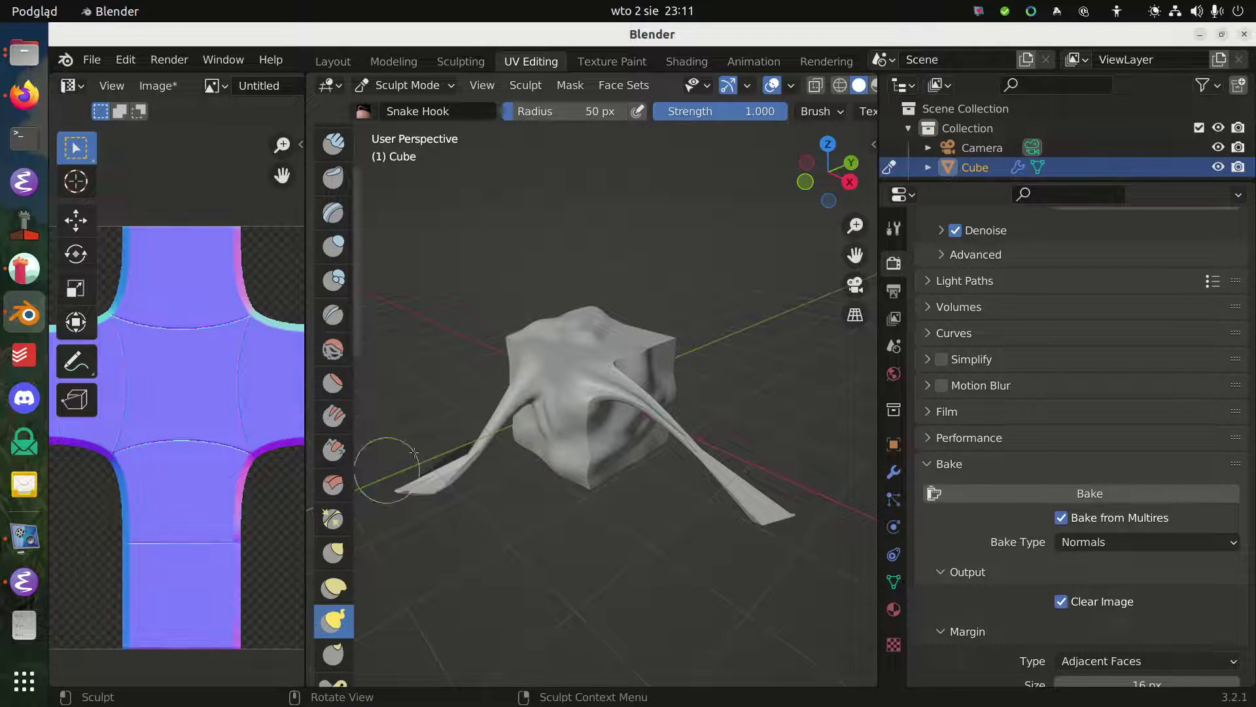
{"action": "left_click_drag", "start_coordinate": [581, 478], "coordinate": [511, 524]}
{"action": "middle_click_drag", "start_coordinate": [510, 523], "coordinate": [532, 393]}
{"action": "mouse_move", "coordinate": [532, 393]}
{"action": "left_mouse_down"}
{"action": "mouse_move", "coordinate": [474, 310]}
{"action": "mouse_move", "coordinate": [566, 305]}
{"action": "mouse_move", "coordinate": [562, 230]}
{"action": "left_mouse_up"}
{"action": "middle_click_drag", "start_coordinate": [561, 230], "coordinate": [406, 345]}
{"action": "left_click_drag", "start_coordinate": [640, 415], "coordinate": [793, 382]}
{"action": "middle_click_drag", "start_coordinate": [793, 382], "coordinate": [595, 446]}
{"action": "mouse_move", "coordinate": [707, 509]}
{"action": "middle_mouse_down"}
{"action": "mouse_move", "coordinate": [546, 574]}
{"action": "mouse_move", "coordinate": [628, 477]}
{"action": "mouse_move", "coordinate": [707, 471]}
{"action": "mouse_move", "coordinate": [574, 456]}
{"action": "mouse_move", "coordinate": [441, 374]}
{"action": "mouse_move", "coordinate": [469, 414]}
{"action": "middle_mouse_up"}
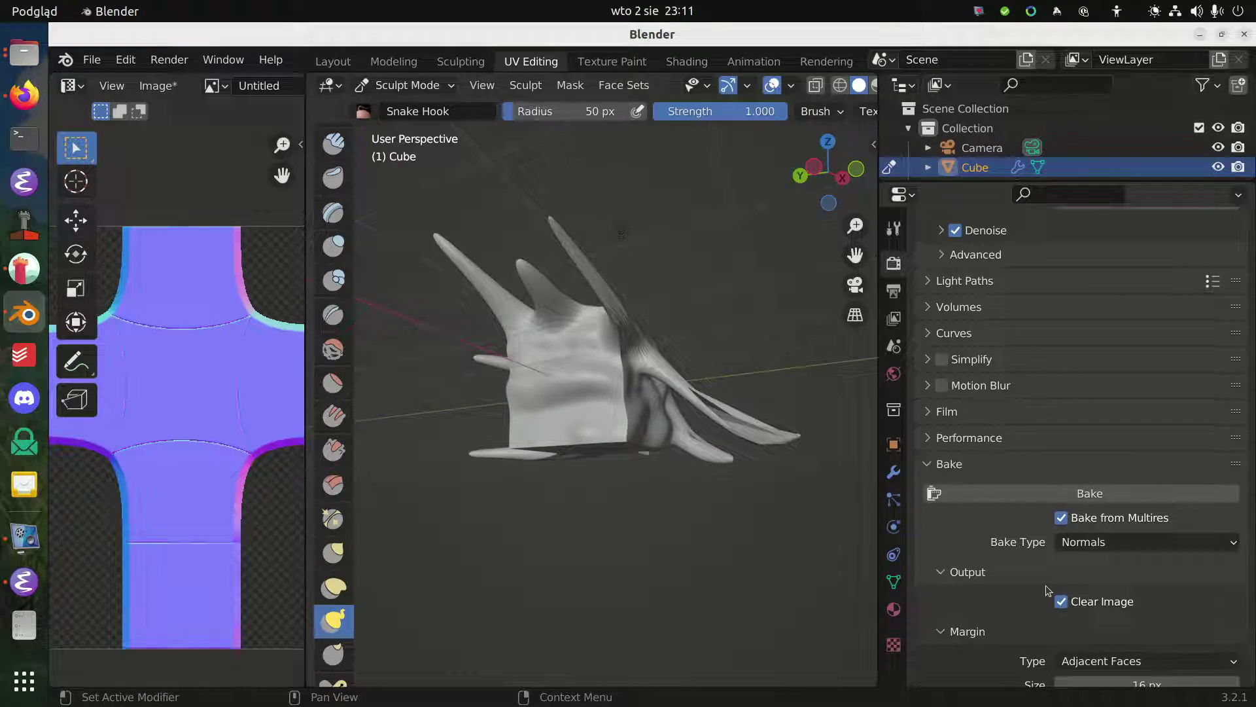
Bake the multires normals into the Untitled image again and enlarge the image area to inspect the new details
{"action": "left_click", "coordinate": [1012, 493]}
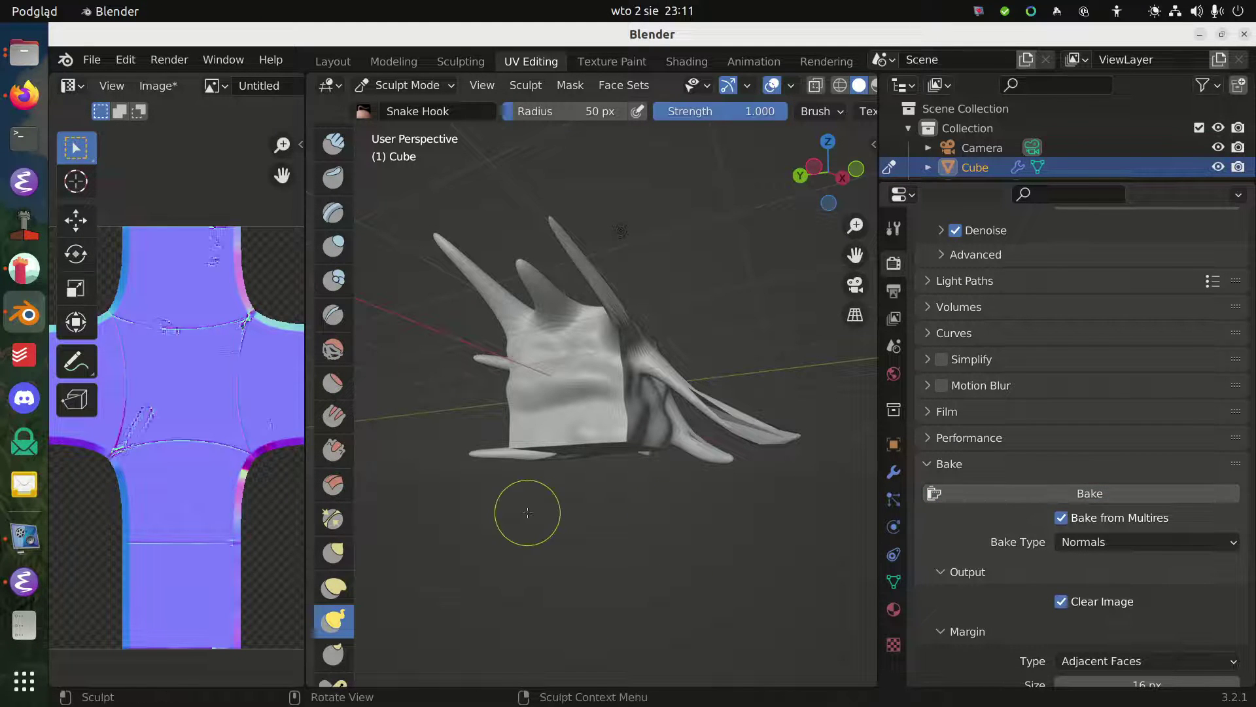
{"action": "left_click_drag", "start_coordinate": [306, 500], "coordinate": [652, 458]}
{"action": "scroll", "coordinate": [298, 416], "scroll_direction": "up", "scroll_amount": 5}
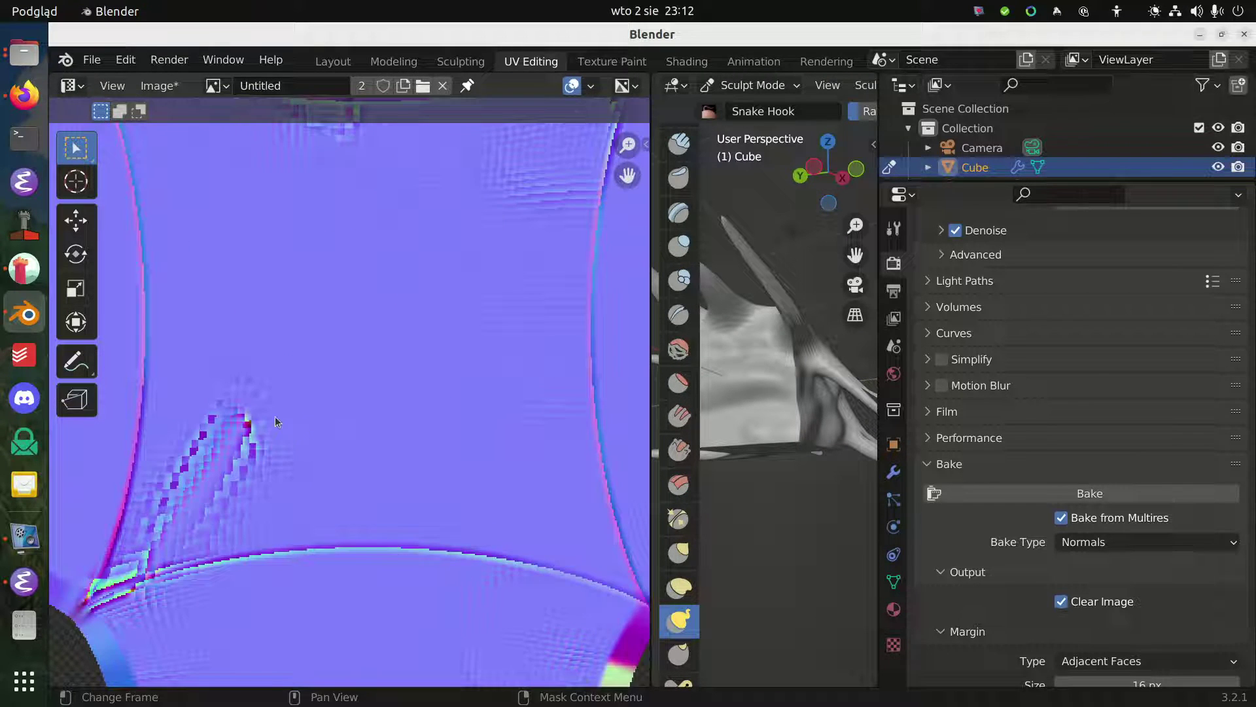
{"action": "middle_click_drag", "start_coordinate": [274, 416], "coordinate": [424, 371]}
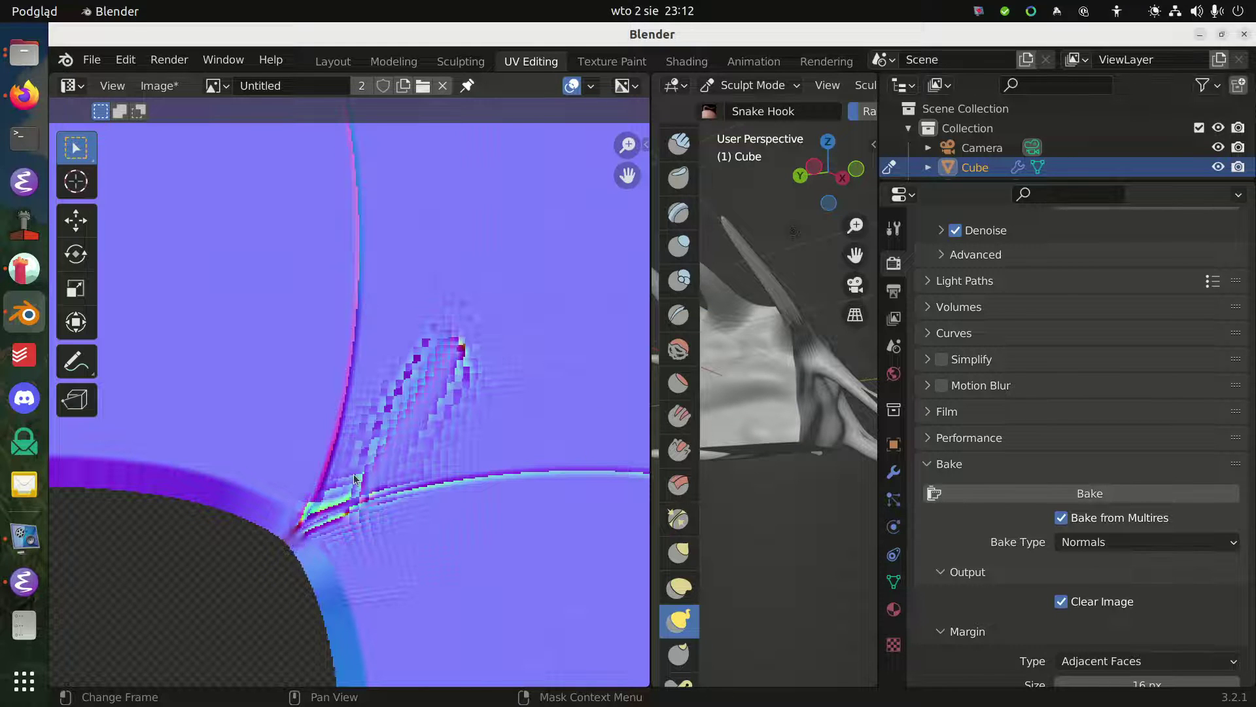
{"action": "scroll", "coordinate": [526, 468], "scroll_direction": "down", "scroll_amount": 7}
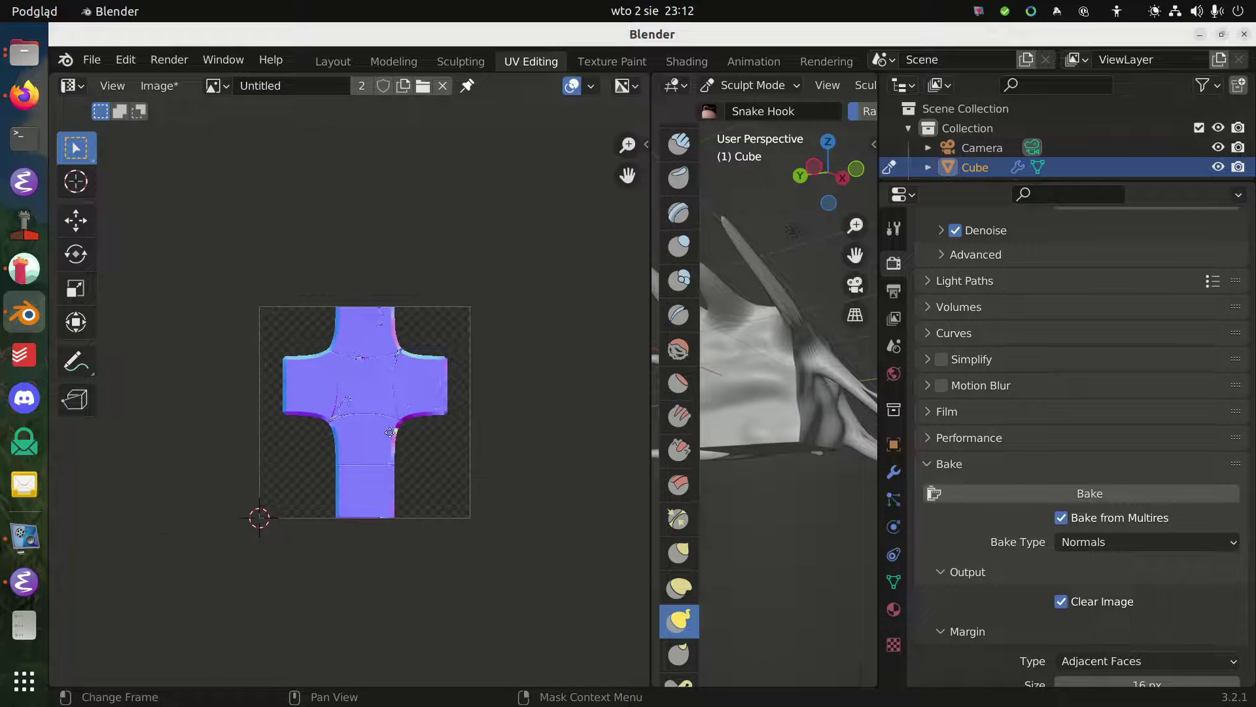
{"action": "scroll", "coordinate": [266, 440], "scroll_direction": "up", "scroll_amount": 5}
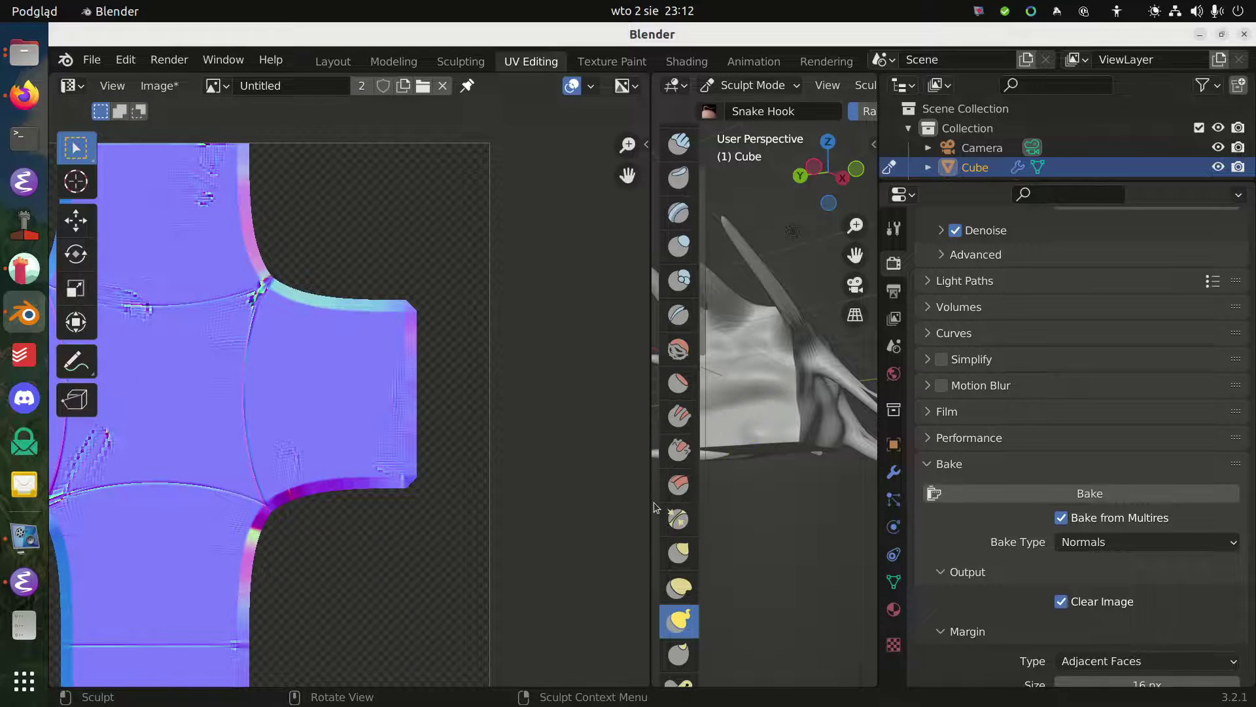
Compare the rebaked normal map with the spikes on the cube, and give the image most of the workspace
{"action": "left_click_drag", "start_coordinate": [652, 507], "coordinate": [451, 484]}
{"action": "middle_click_drag", "start_coordinate": [39, 344], "coordinate": [194, 327]}
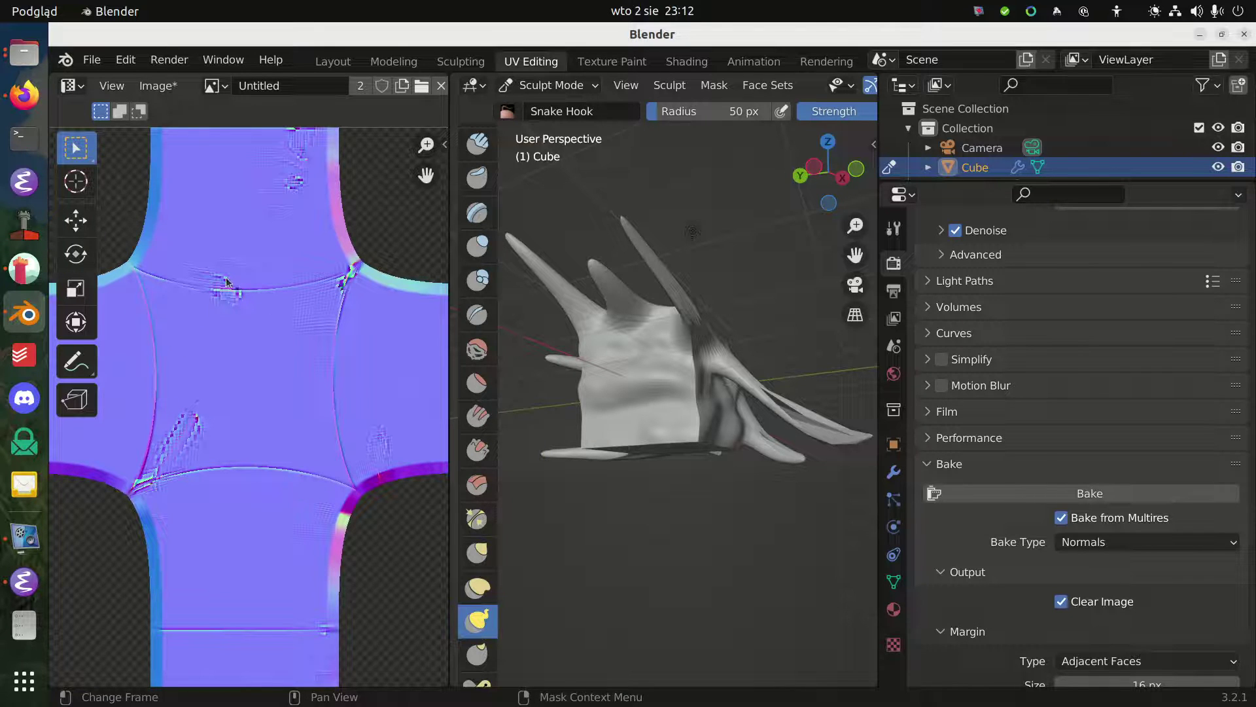
{"action": "middle_click_drag", "start_coordinate": [640, 356], "coordinate": [659, 433]}
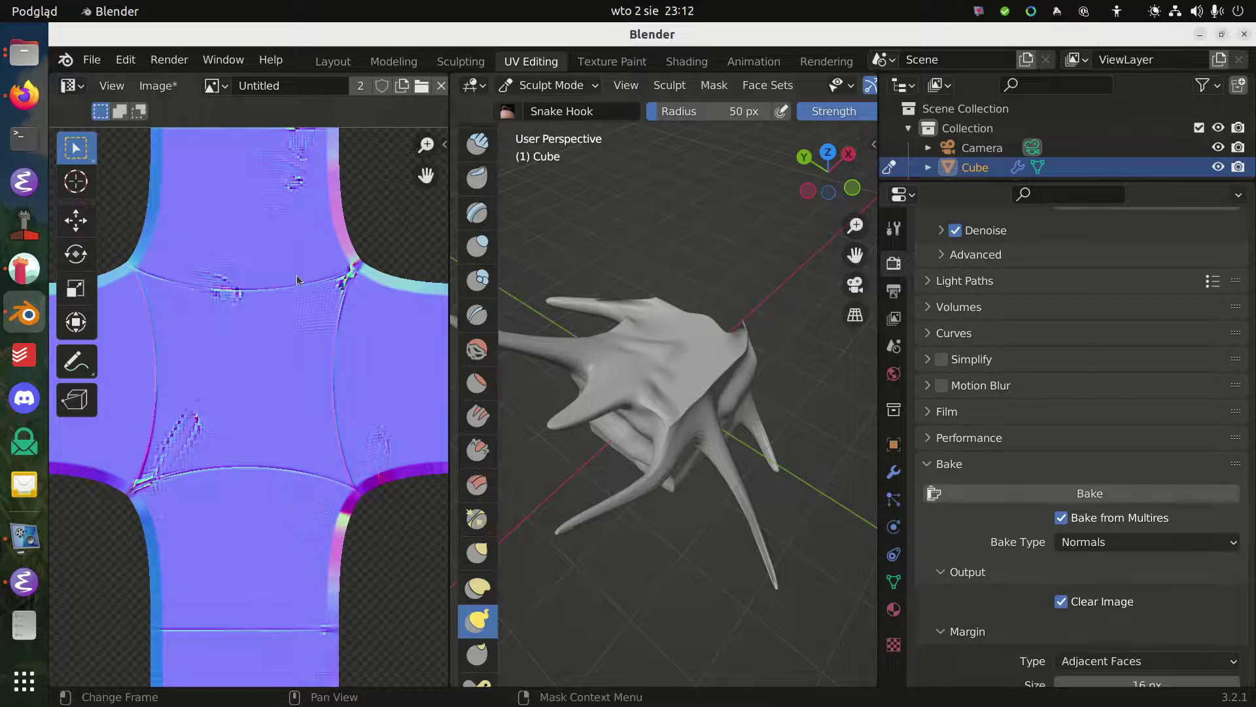
{"action": "left_click_drag", "start_coordinate": [450, 356], "coordinate": [799, 357]}
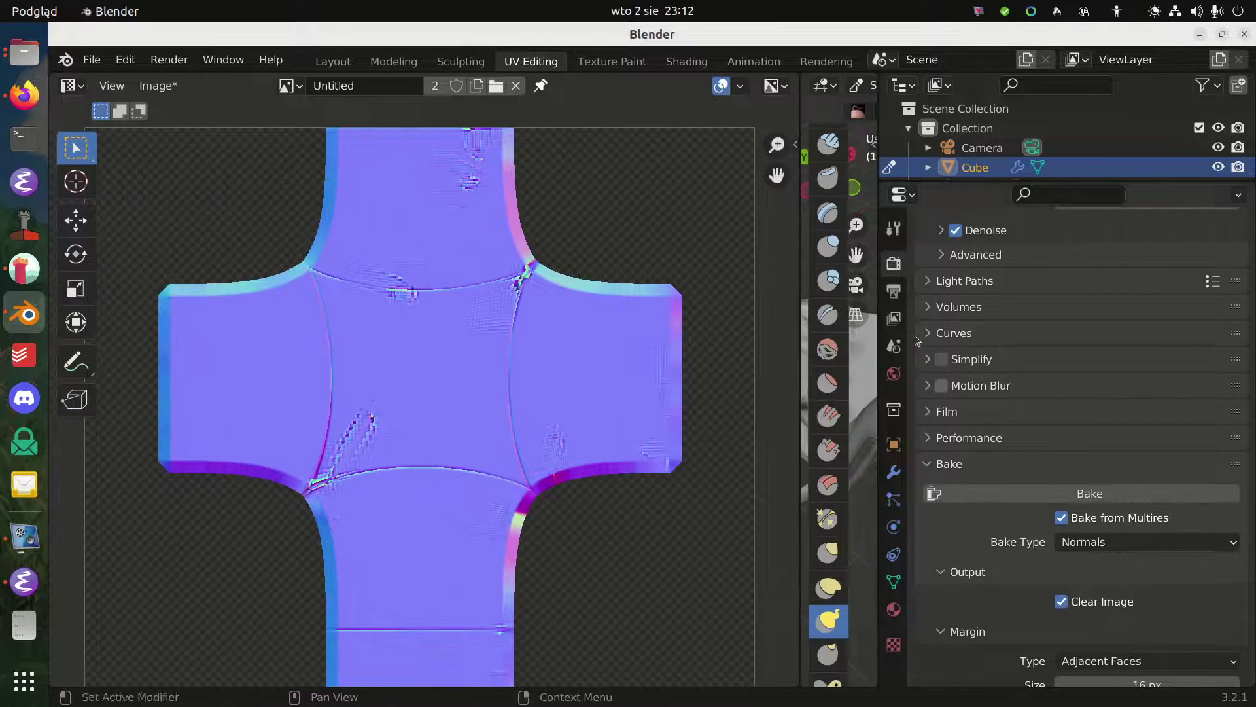
{"action": "scroll", "coordinate": [589, 278], "scroll_direction": "down", "scroll_amount": 5}
{"action": "scroll", "coordinate": [589, 279], "scroll_direction": "up", "scroll_amount": 3}
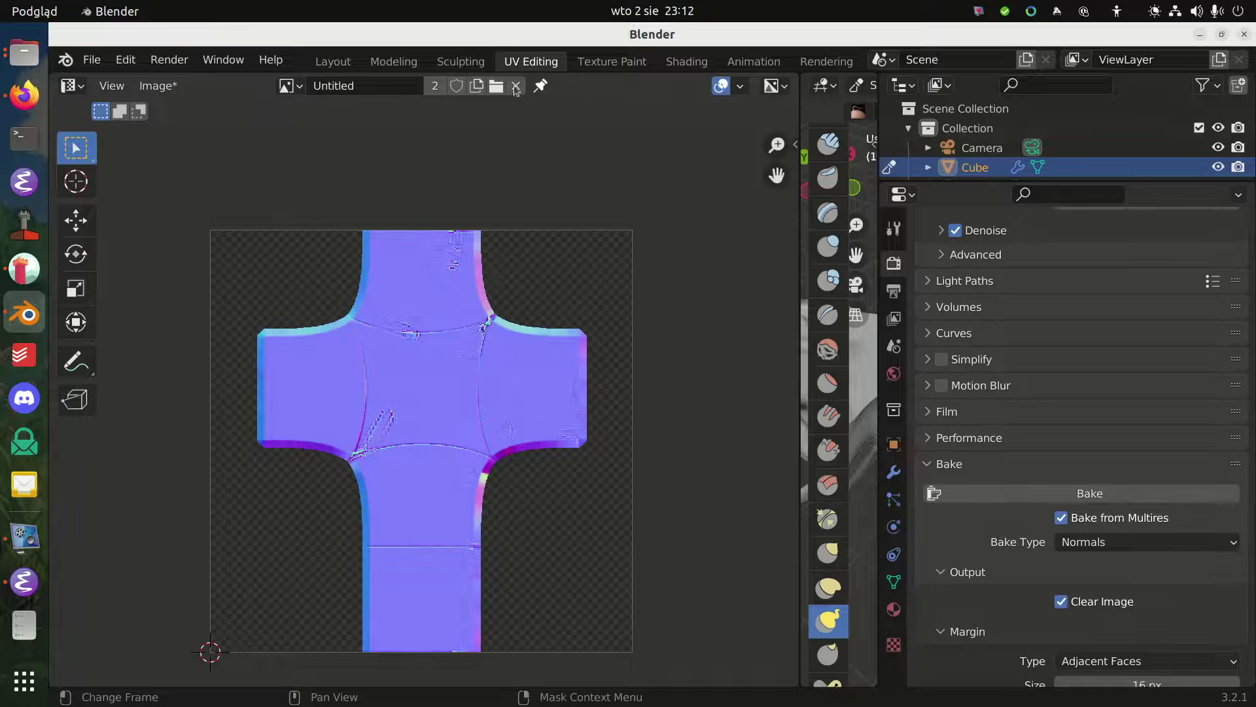
Save the baked normal map image as a PNG named my_new_normal_map in the Desktop folder
{"action": "left_click", "coordinate": [158, 86]}
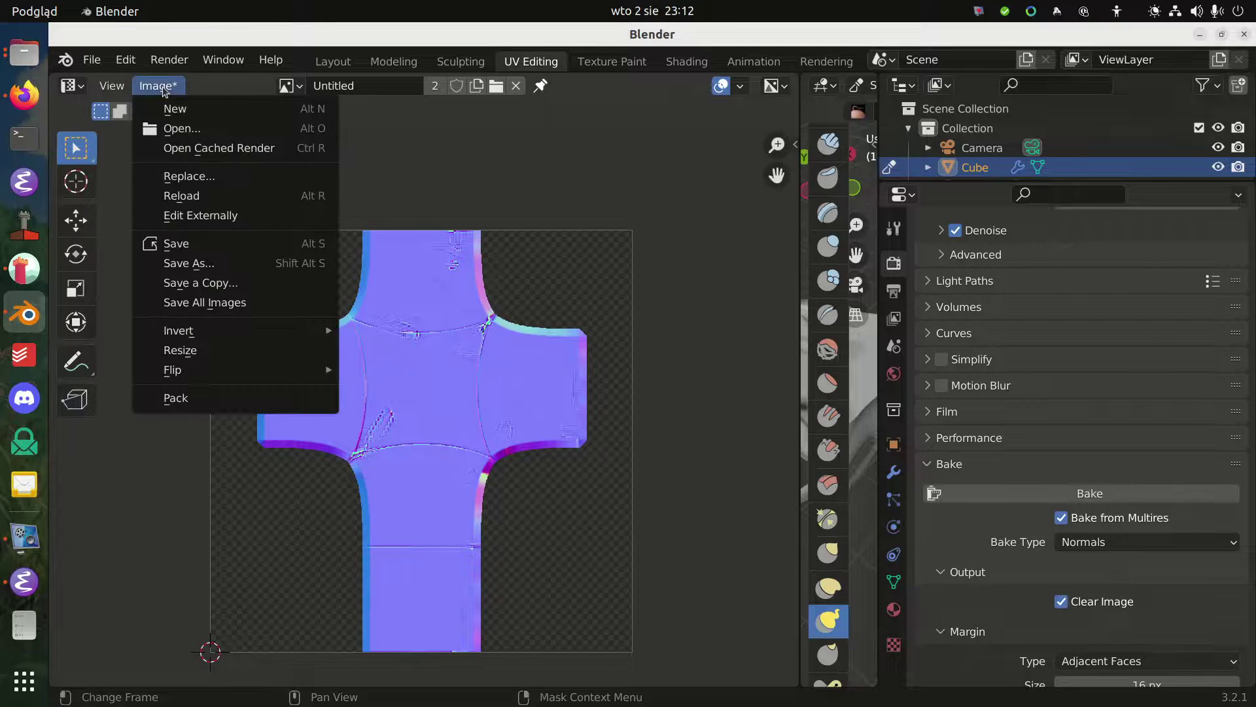
{"action": "left_click", "coordinate": [229, 263]}
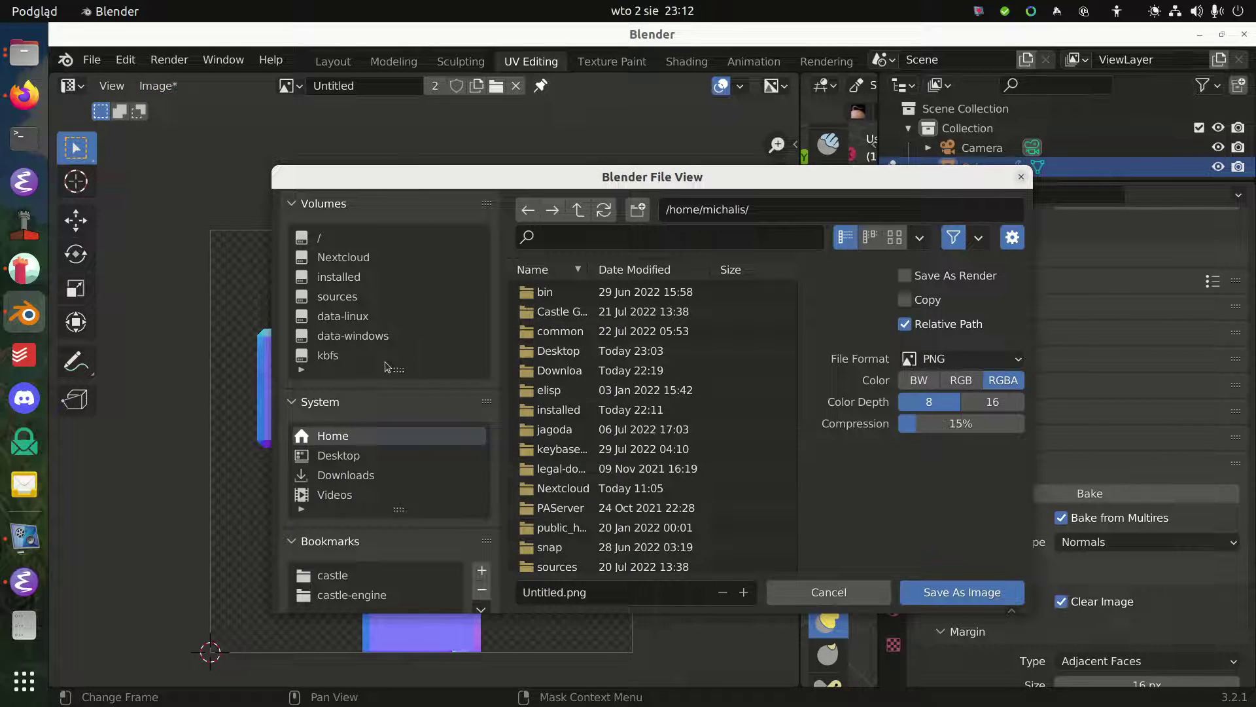
{"action": "left_click", "coordinate": [370, 456]}
{"action": "left_click", "coordinate": [648, 595]}
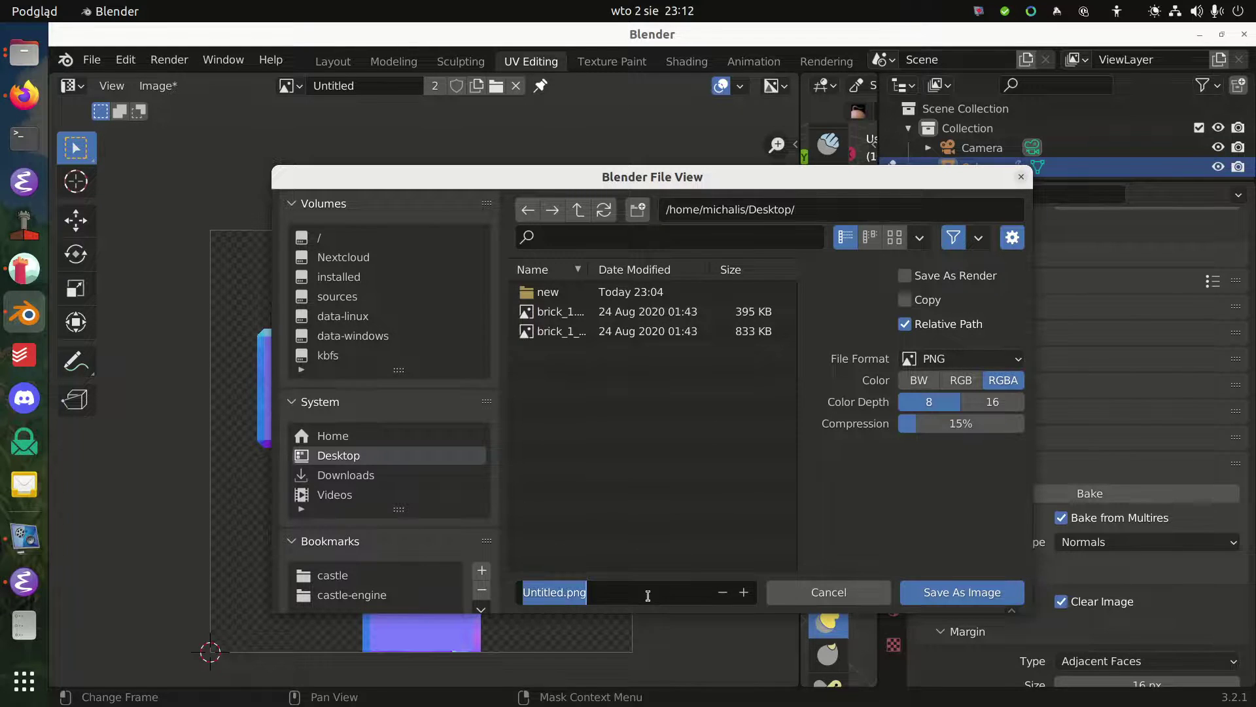
{"action": "type", "text": "my new norma"}
{"action": "key", "text": "ctrl+Left"}
{"action": "key", "text": "BackSpace"}
{"action": "type", "text": "_"}
{"action": "key", "text": "ctrl+Left"}
{"action": "key", "text": "BackSpace"}
{"action": "type", "text": "_norma"}
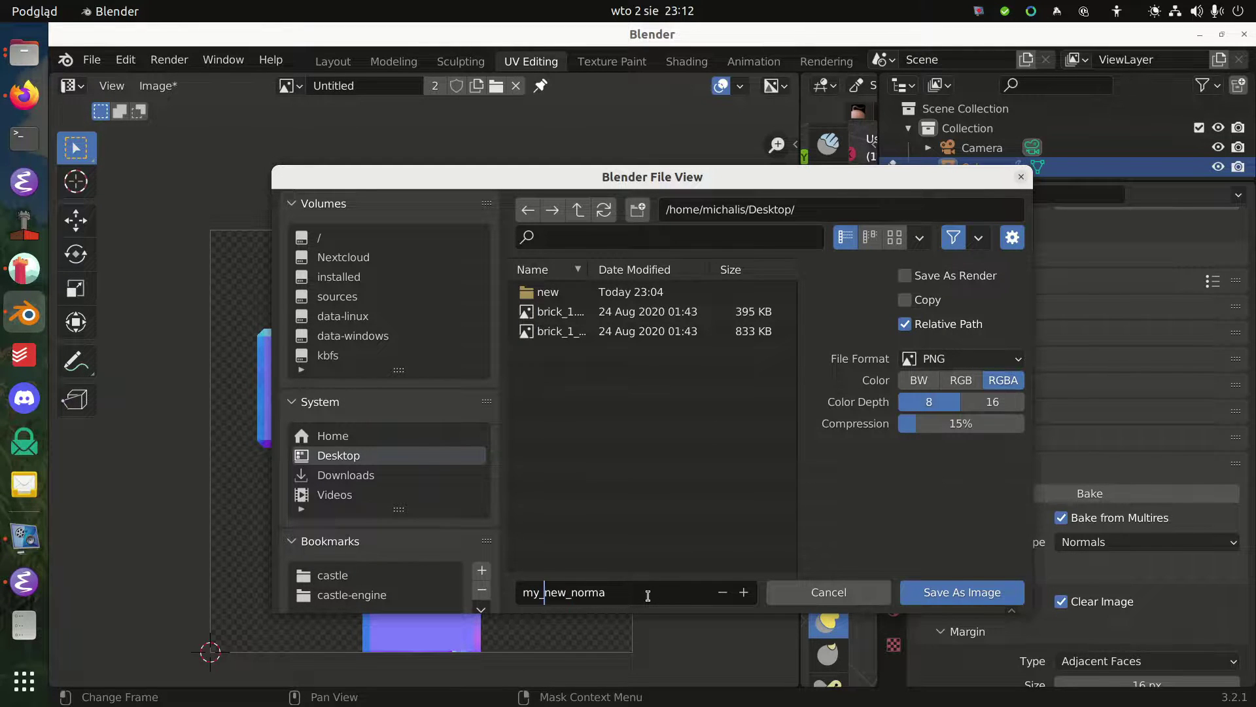
{"action": "type", "text": "l_map"}
{"action": "key", "text": "Return"}
{"action": "left_click", "coordinate": [962, 592]}
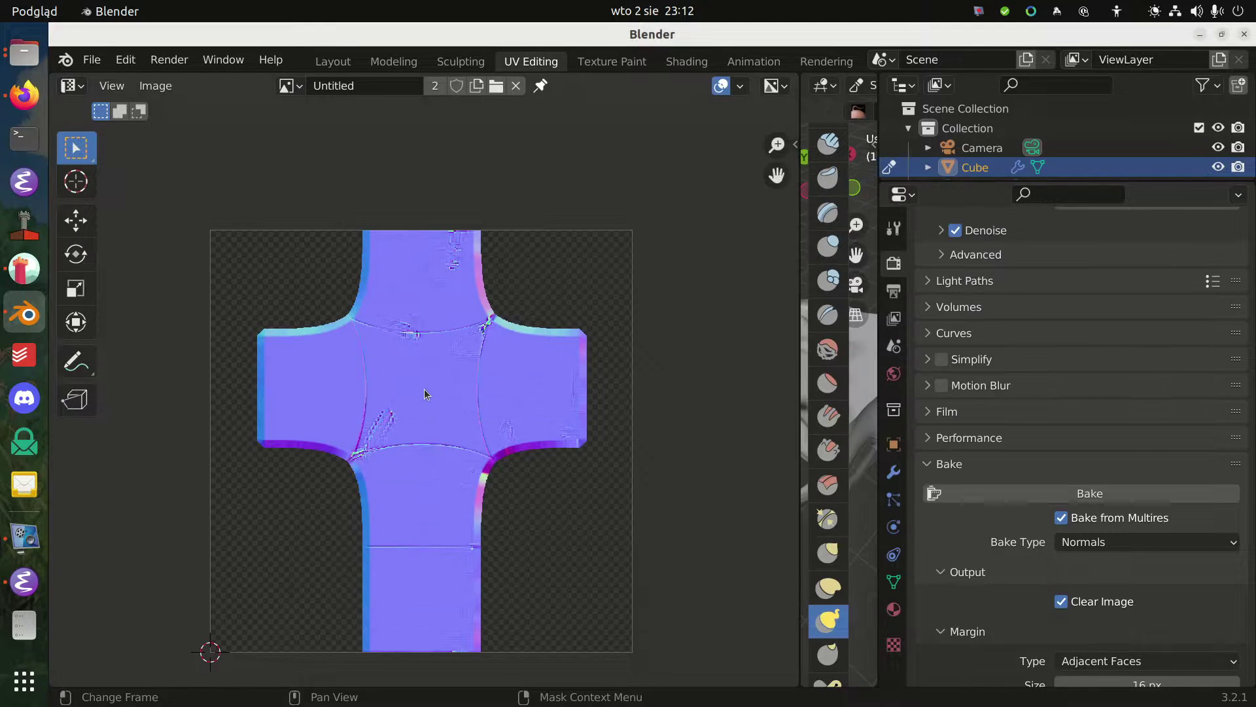